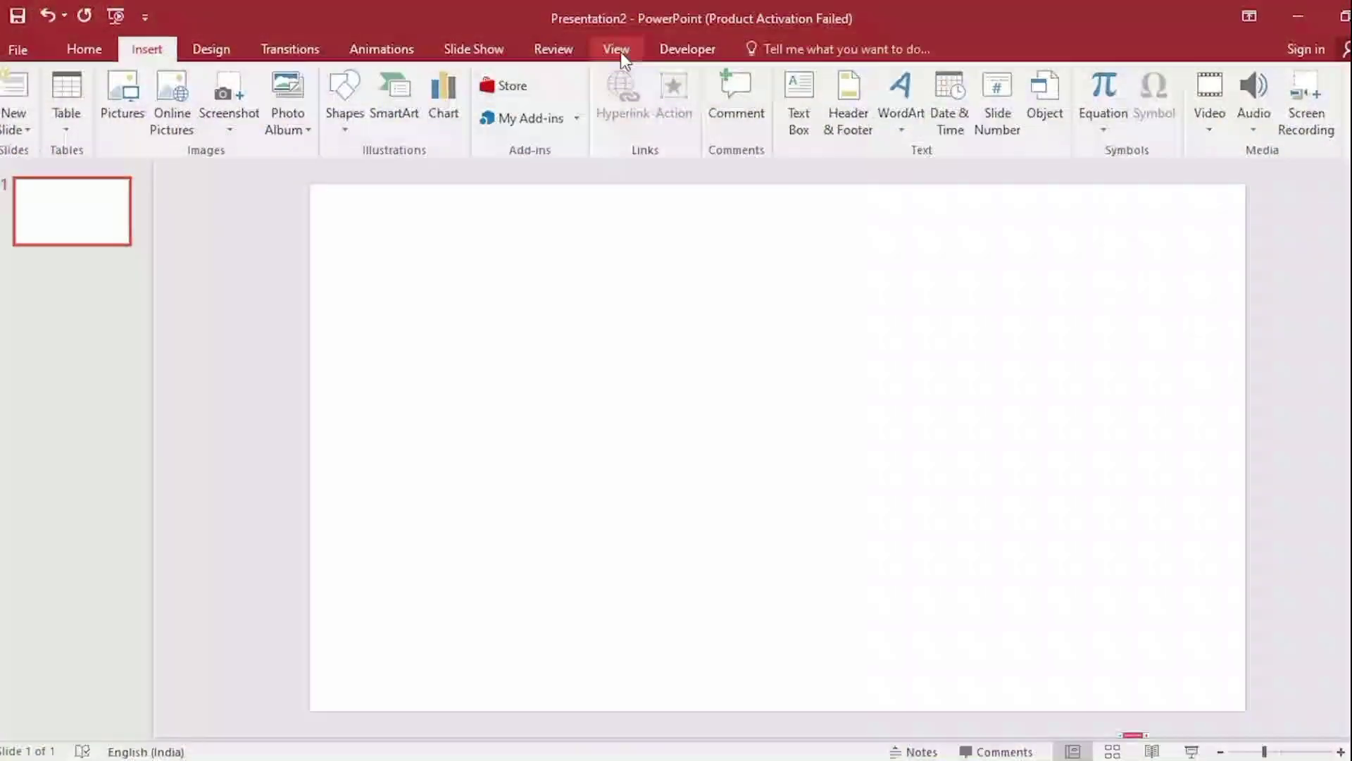
- Show the centre guides and draw a tall thin rectangle down the slide's middle
{"action": "left_click", "coordinate": [617, 50]}
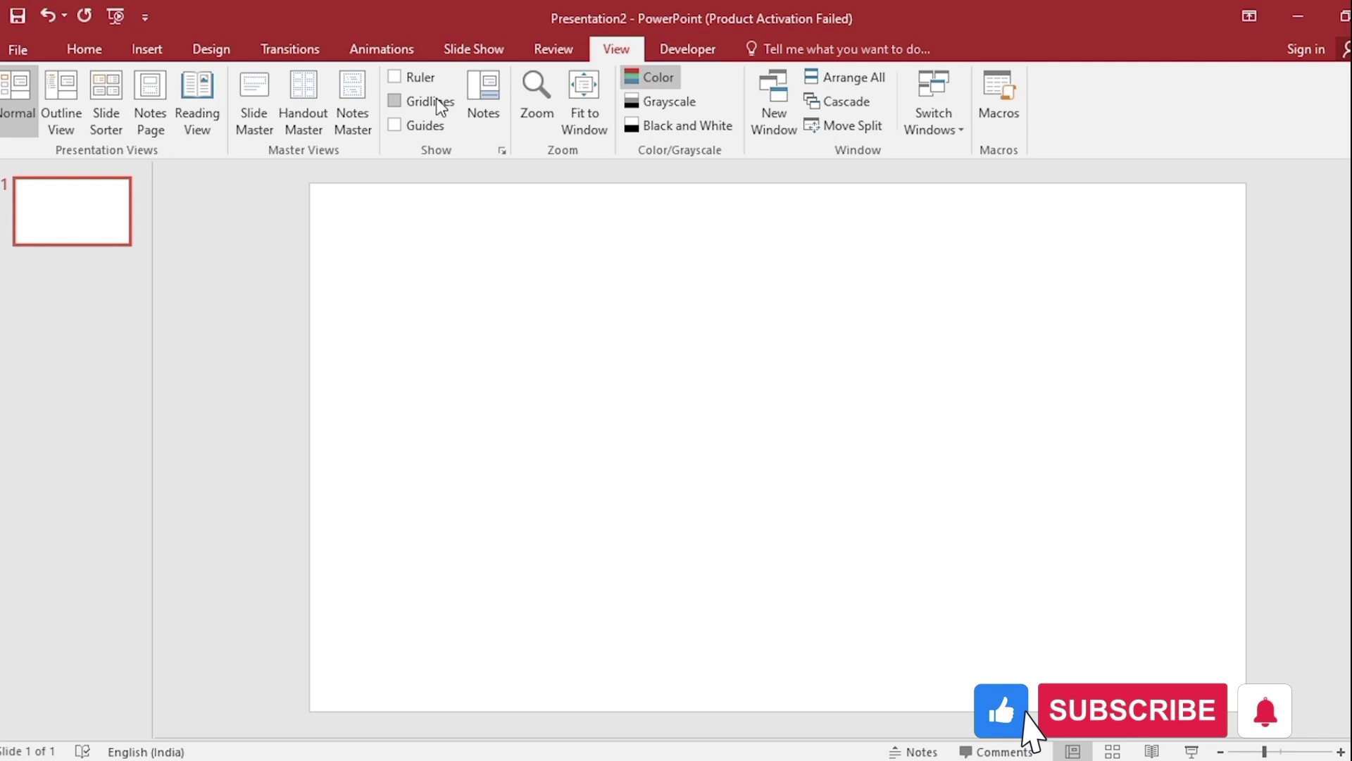
{"action": "left_click", "coordinate": [394, 125]}
{"action": "left_click", "coordinate": [152, 53]}
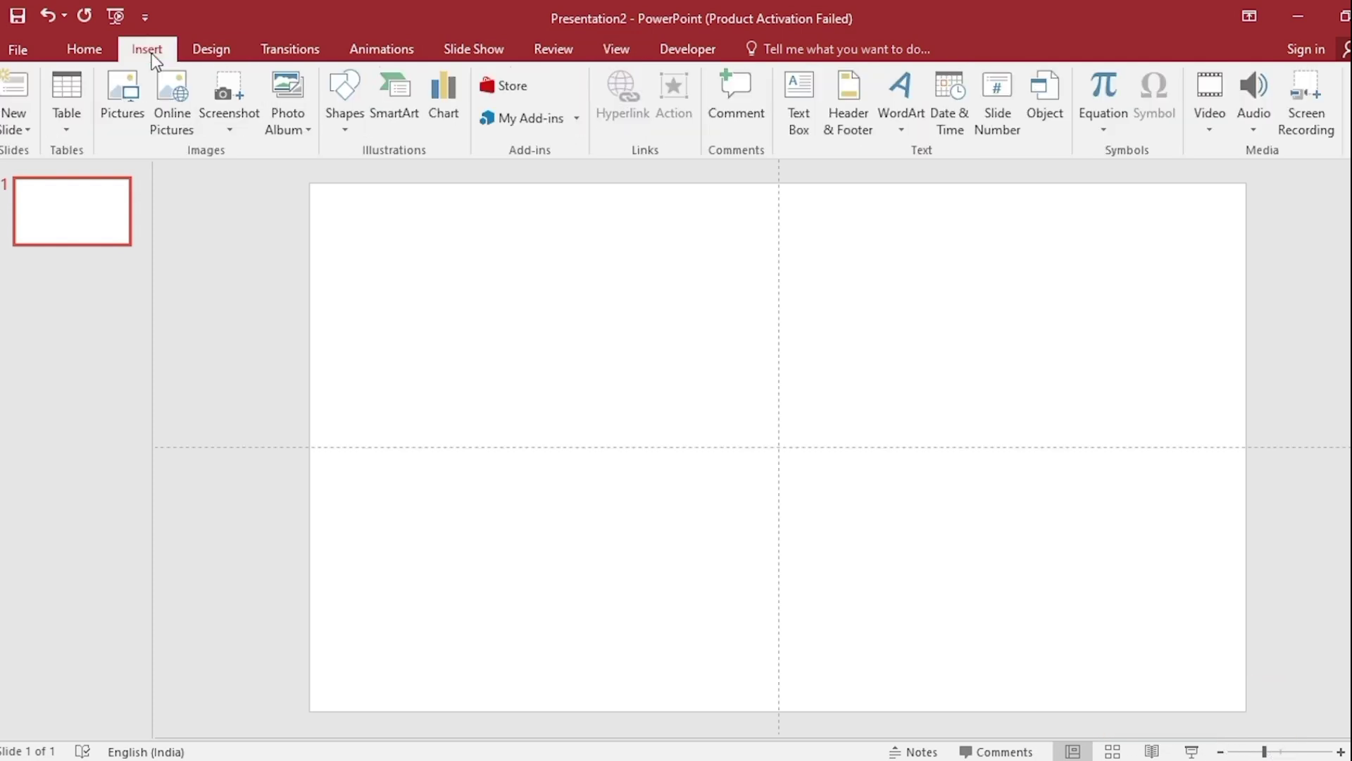
{"action": "left_click", "coordinate": [340, 106]}
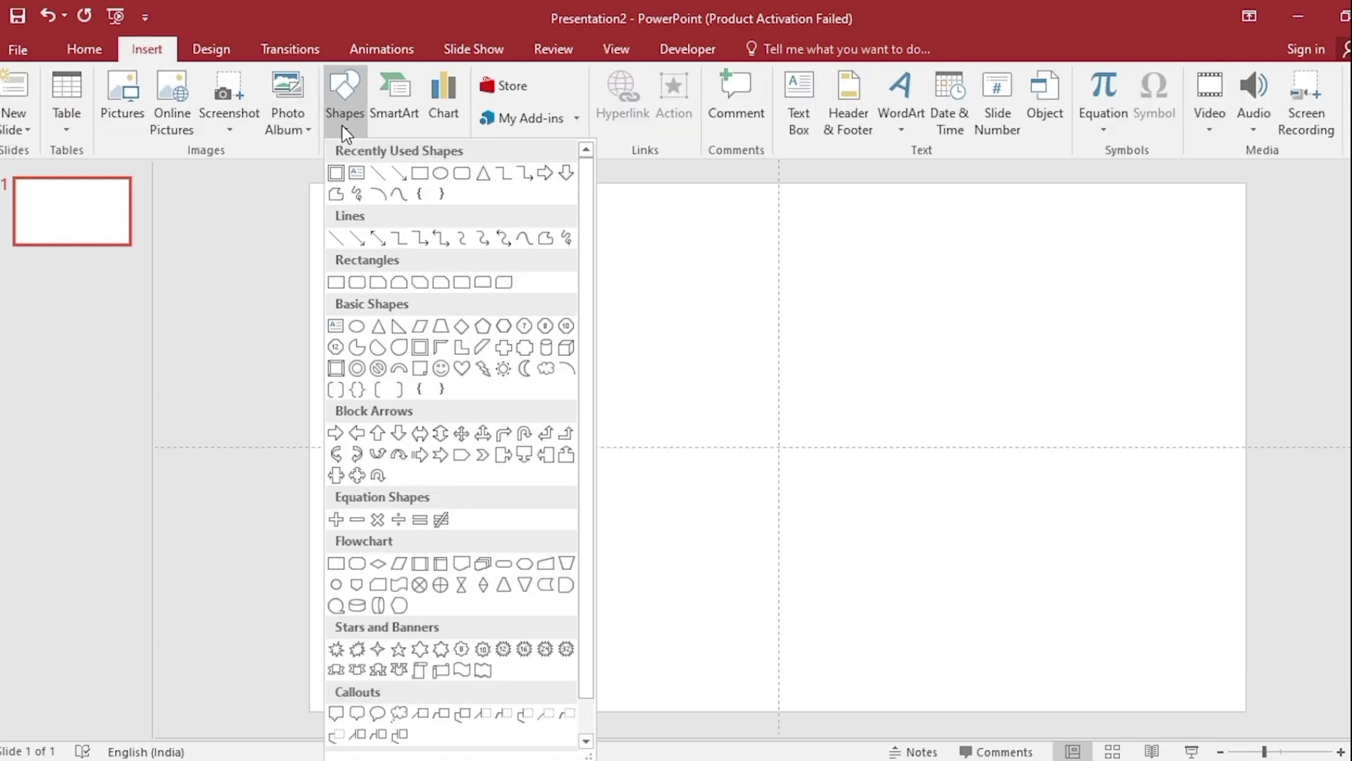
{"action": "left_click", "coordinate": [419, 170]}
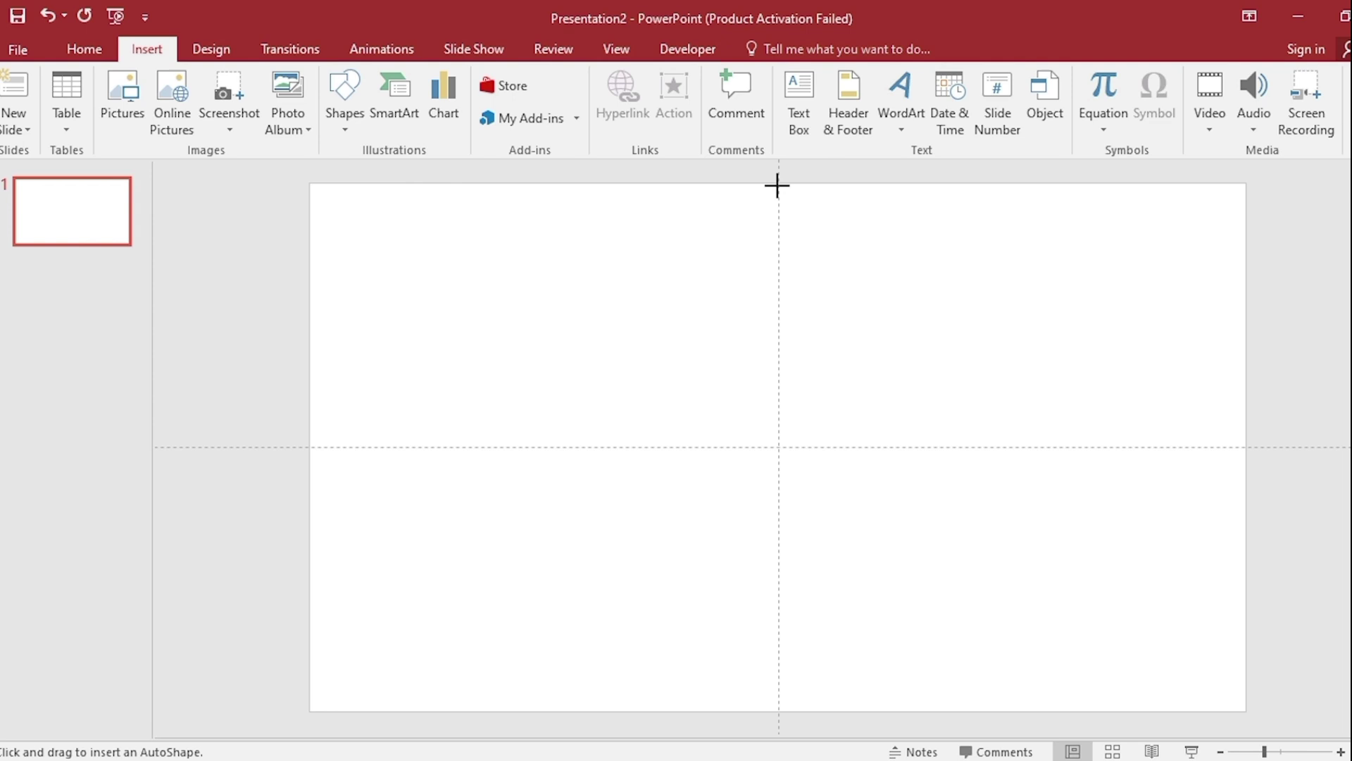
{"action": "left_click_drag", "start_coordinate": [776, 185], "coordinate": [810, 706]}
- Fill the strip with a grey preset gradient, linear at 180°, with the middle stop removed
{"action": "right_click", "coordinate": [794, 580]}
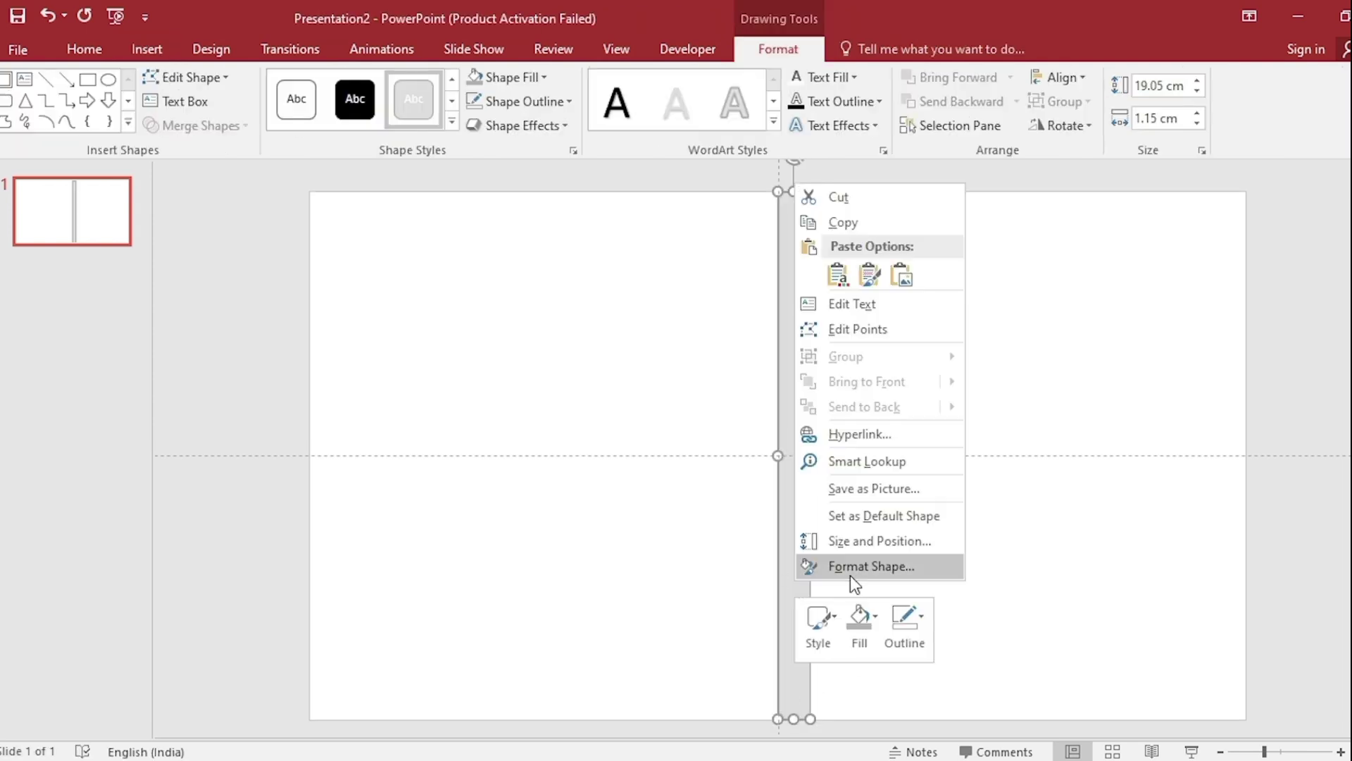
{"action": "left_click", "coordinate": [867, 566]}
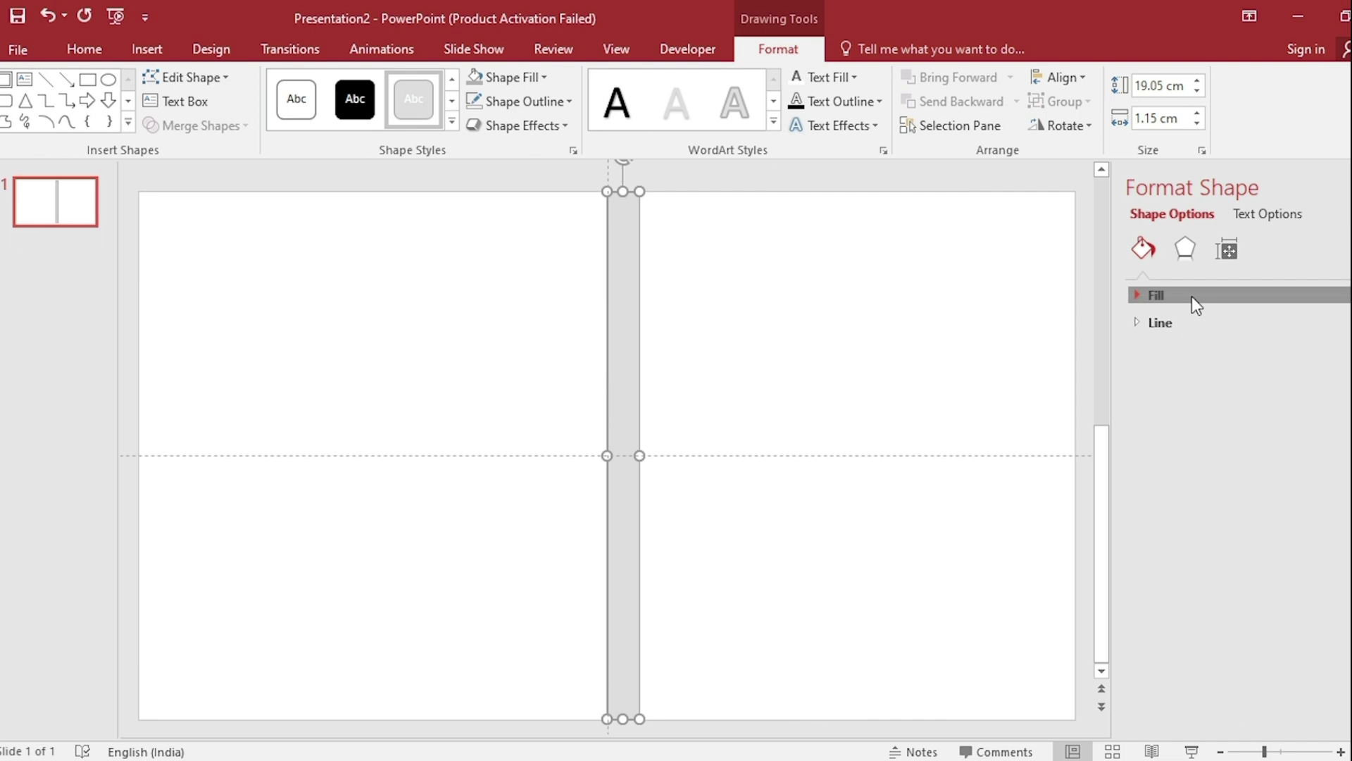
{"action": "left_click", "coordinate": [1192, 297]}
{"action": "left_click", "coordinate": [1181, 365]}
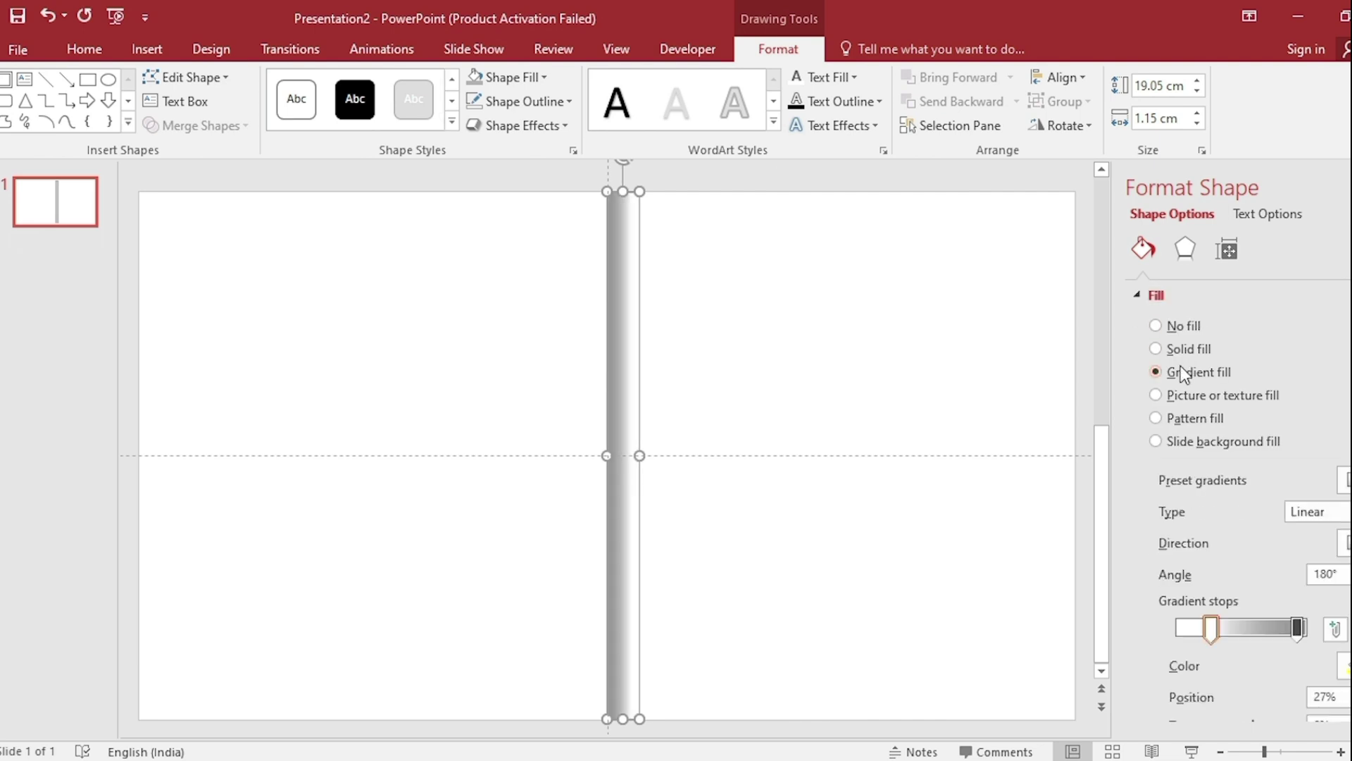
{"action": "left_click", "coordinate": [1345, 479]}
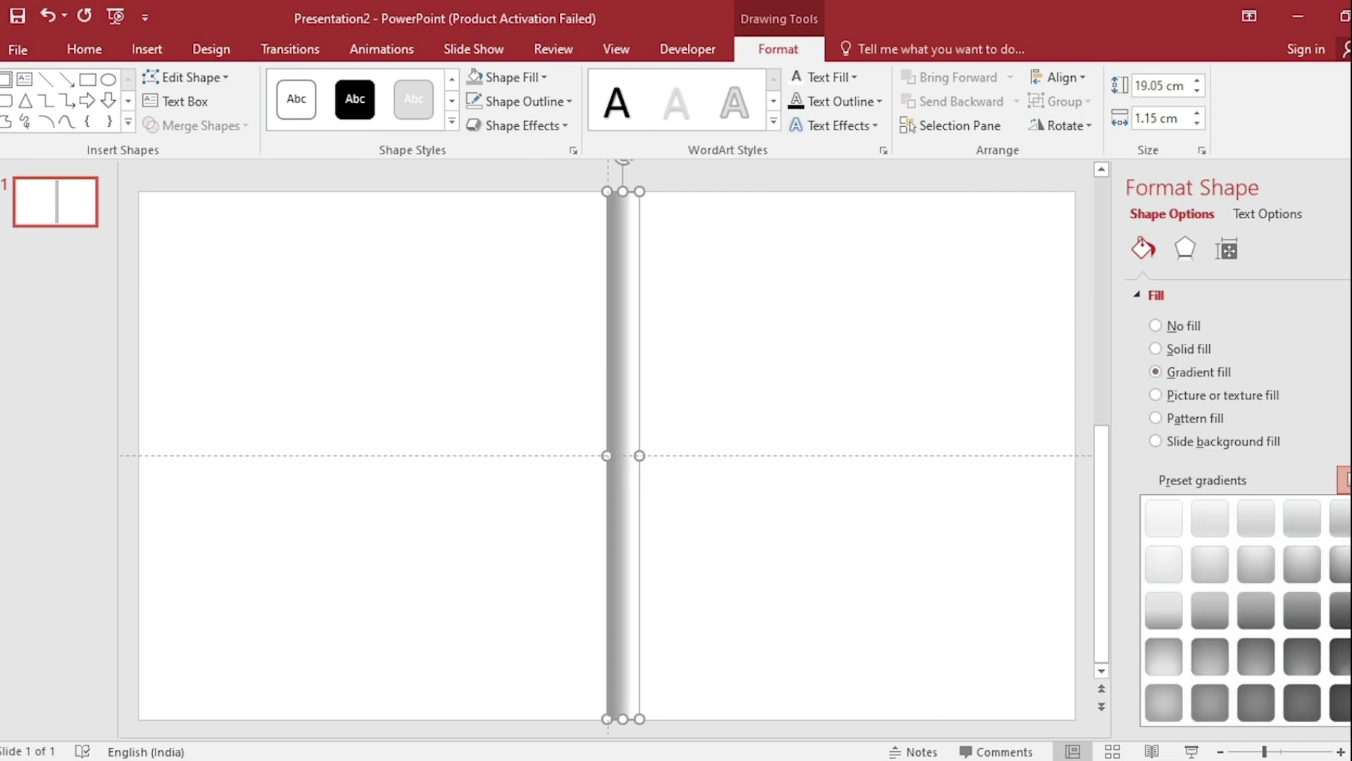
{"action": "left_click", "coordinate": [1342, 564]}
{"action": "left_click", "coordinate": [1345, 512]}
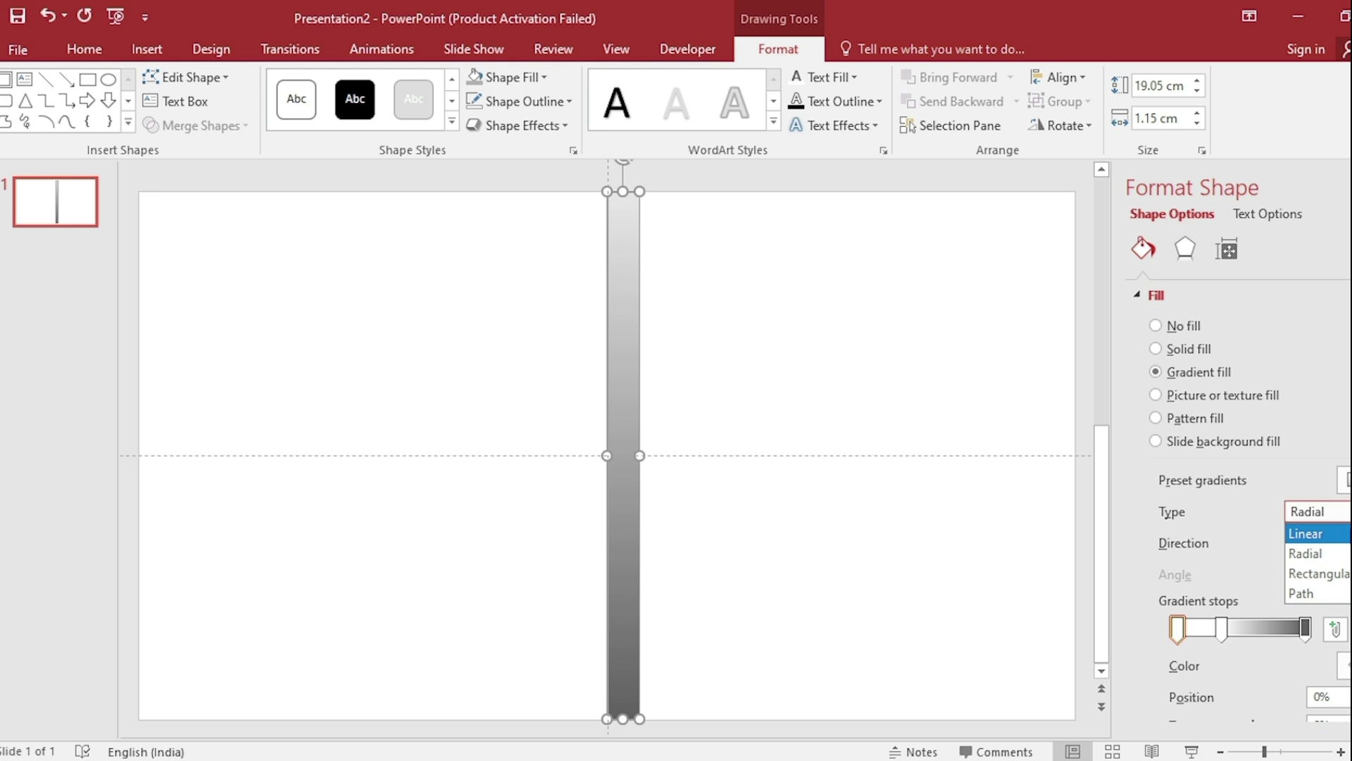
{"action": "left_click", "coordinate": [1344, 533]}
{"action": "left_click", "coordinate": [1345, 544]}
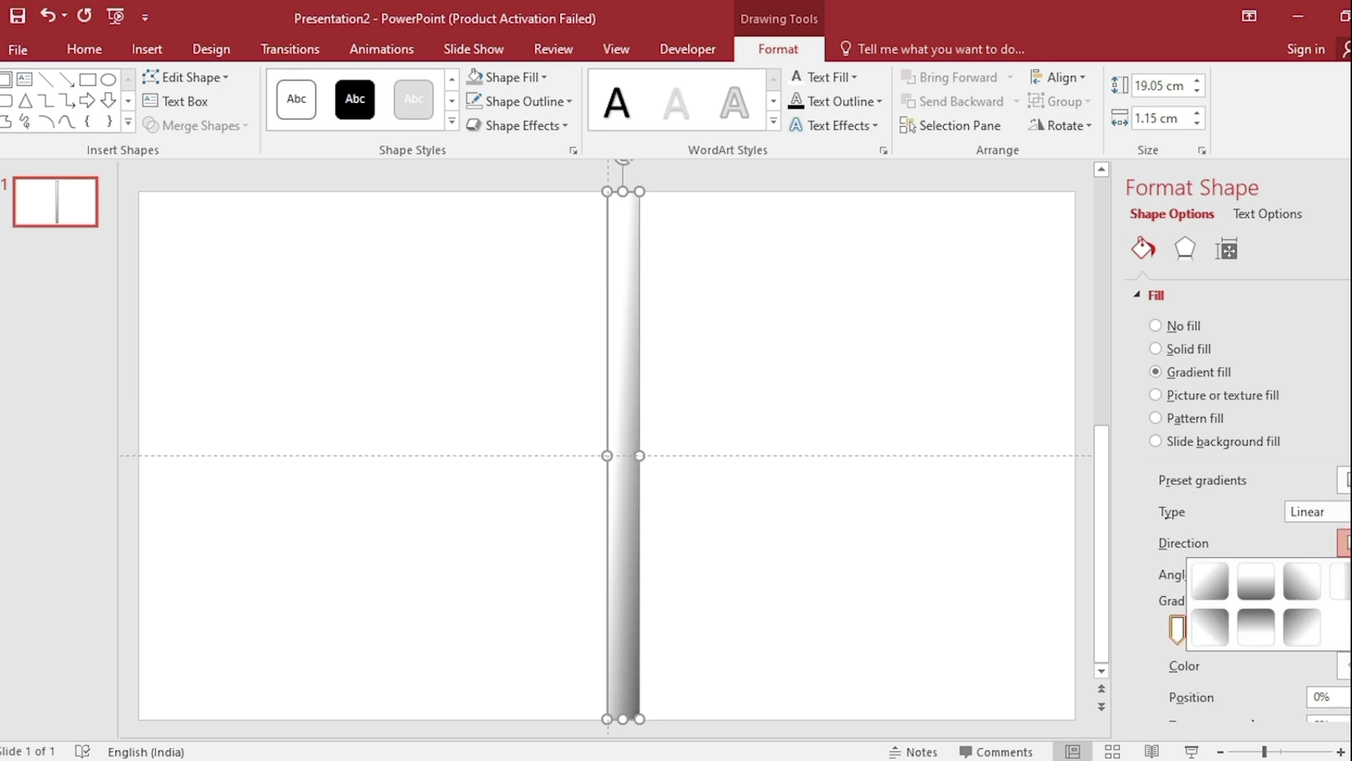
{"action": "left_click", "coordinate": [1223, 656]}
{"action": "left_click", "coordinate": [1223, 628]}
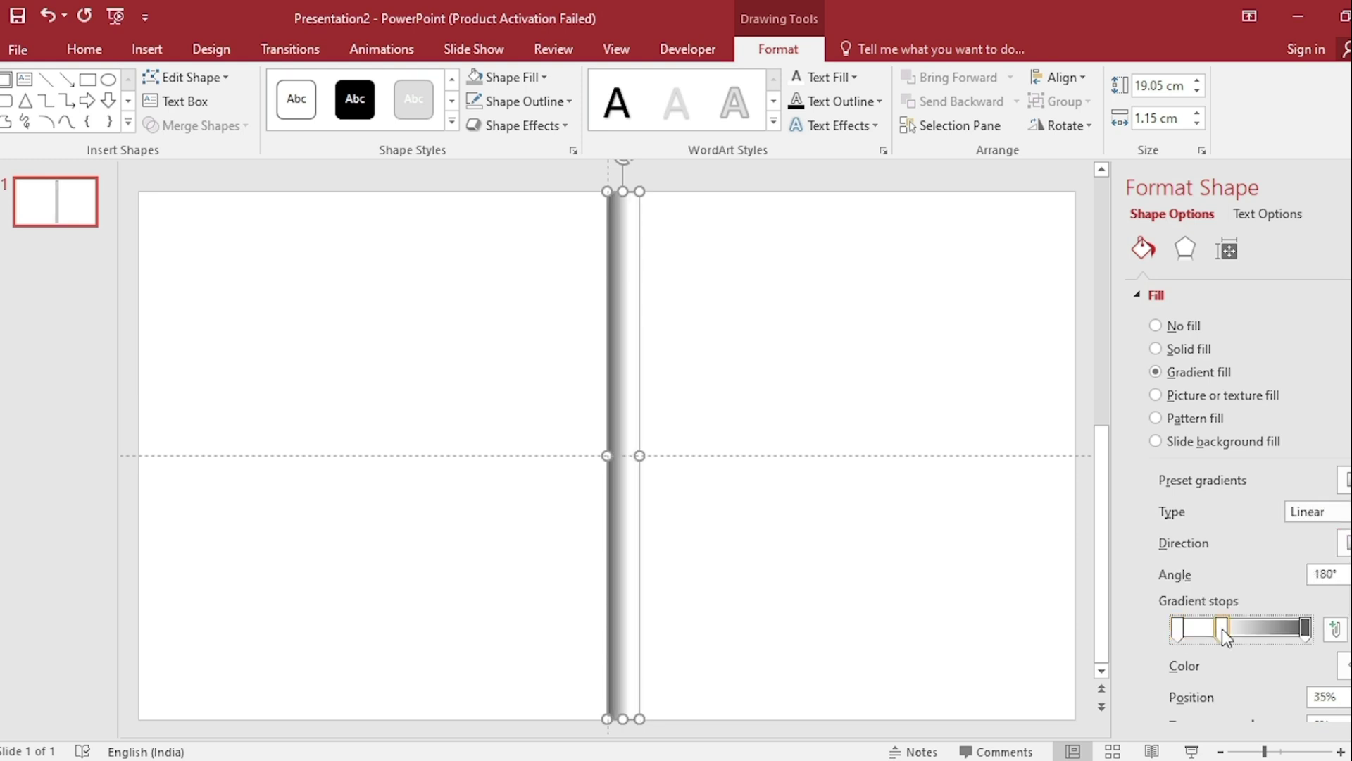
{"action": "key", "text": "Delete"}
- Draw a frame shape over the slide's right half and thin its border to a narrow edge
{"action": "left_click", "coordinate": [149, 50]}
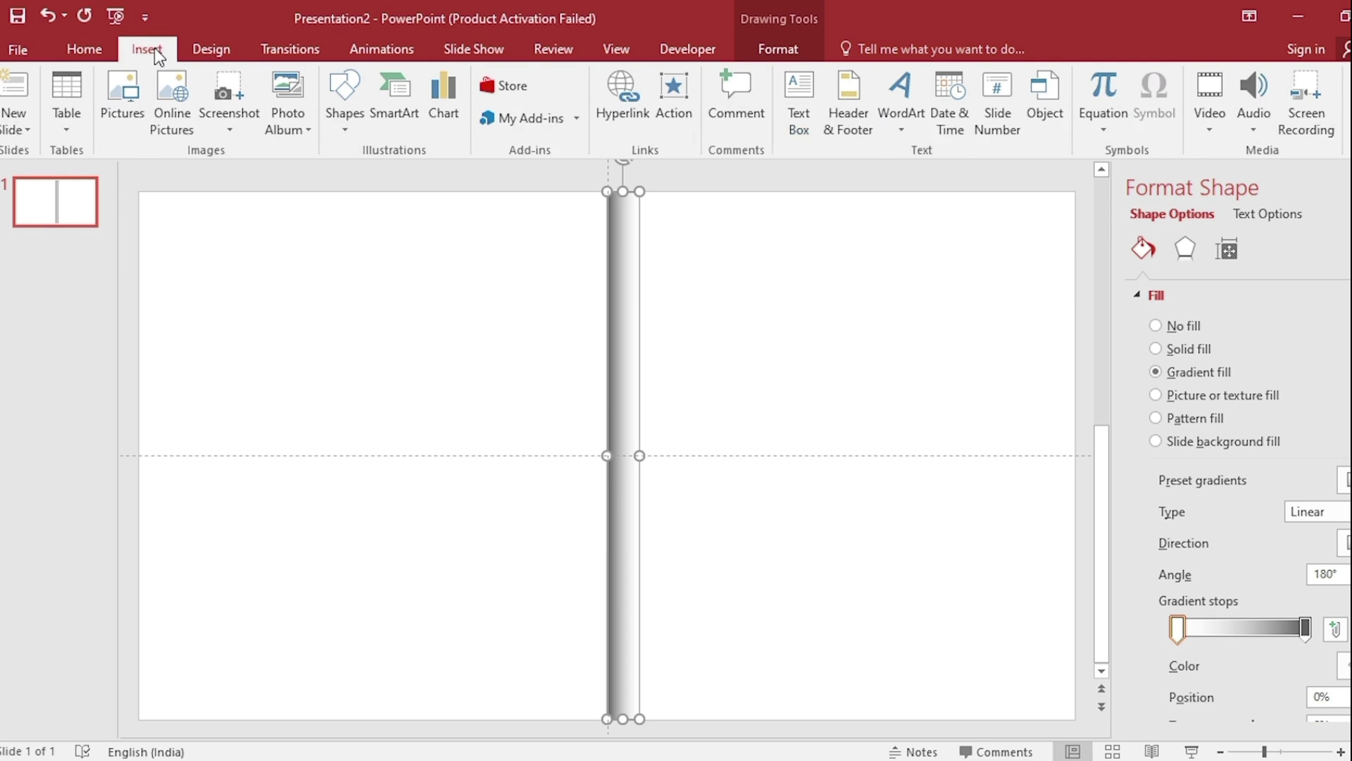
{"action": "left_click", "coordinate": [346, 129]}
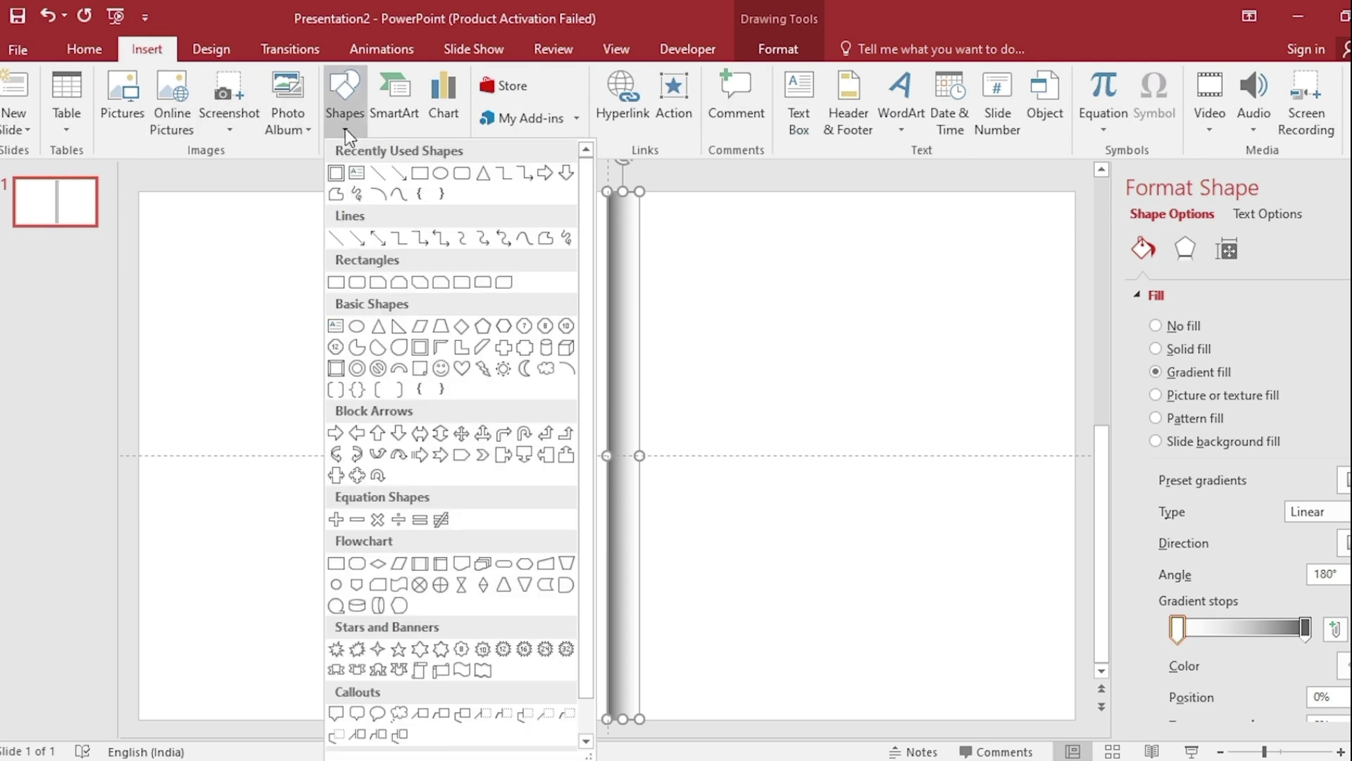
{"action": "left_click", "coordinate": [341, 172]}
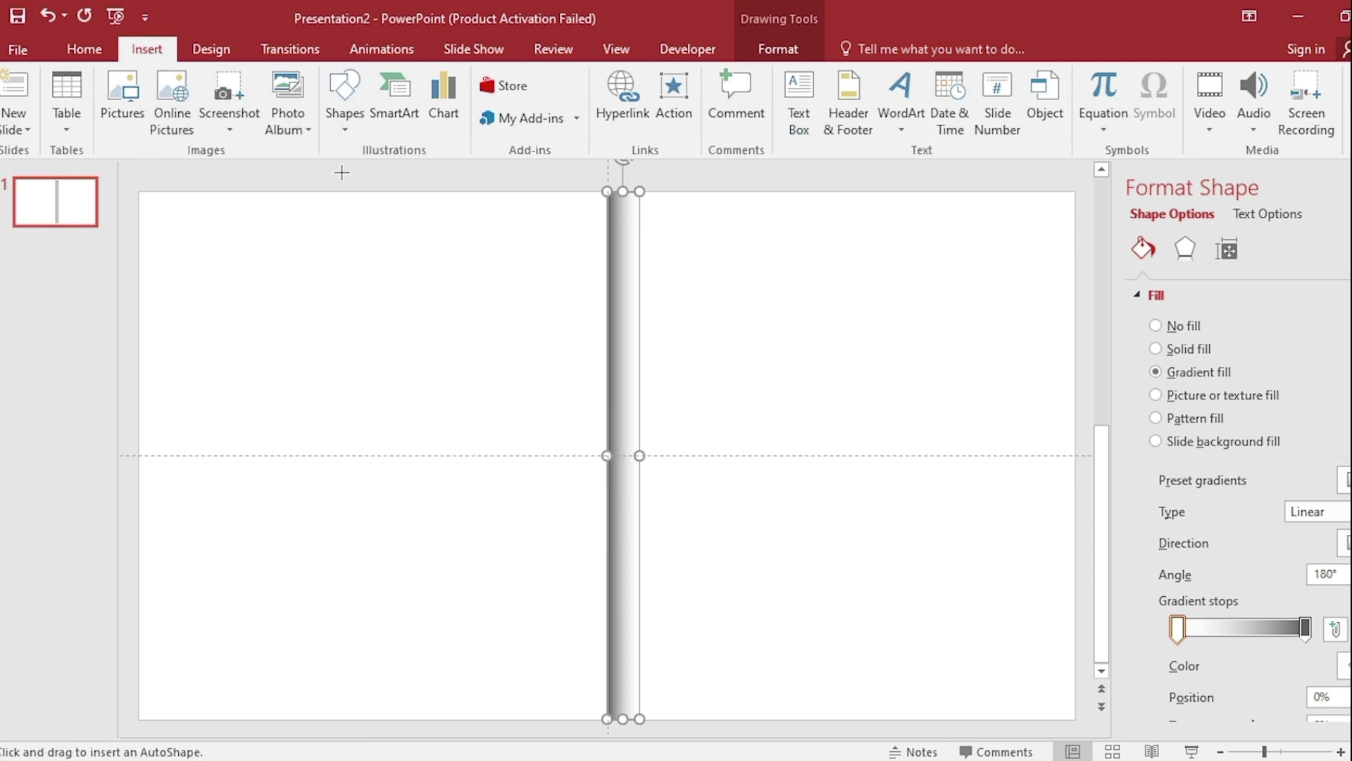
{"action": "left_click_drag", "start_coordinate": [638, 190], "coordinate": [1075, 718]}
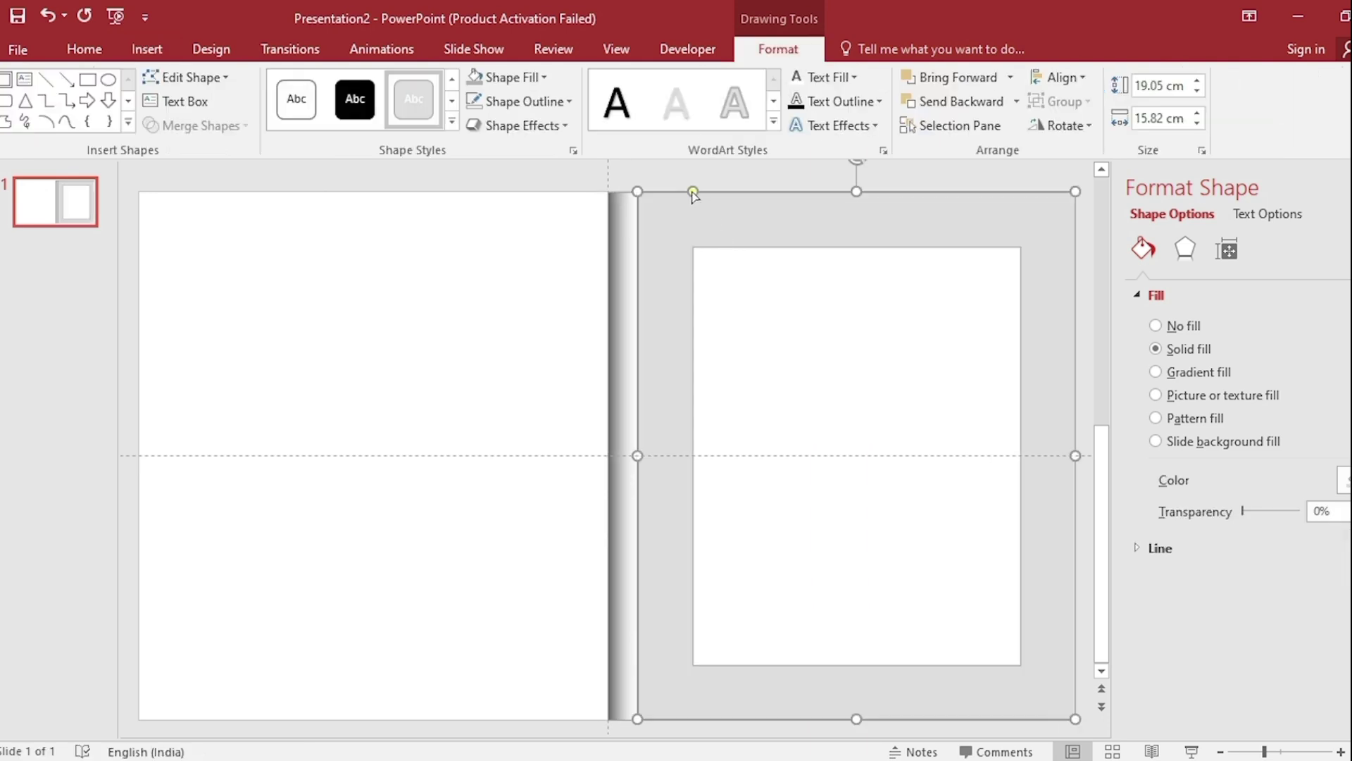
{"action": "left_click_drag", "start_coordinate": [693, 194], "coordinate": [648, 190]}
- Remove the outline from both the frame and the spine strip
{"action": "left_click", "coordinate": [626, 243], "text": "shift"}
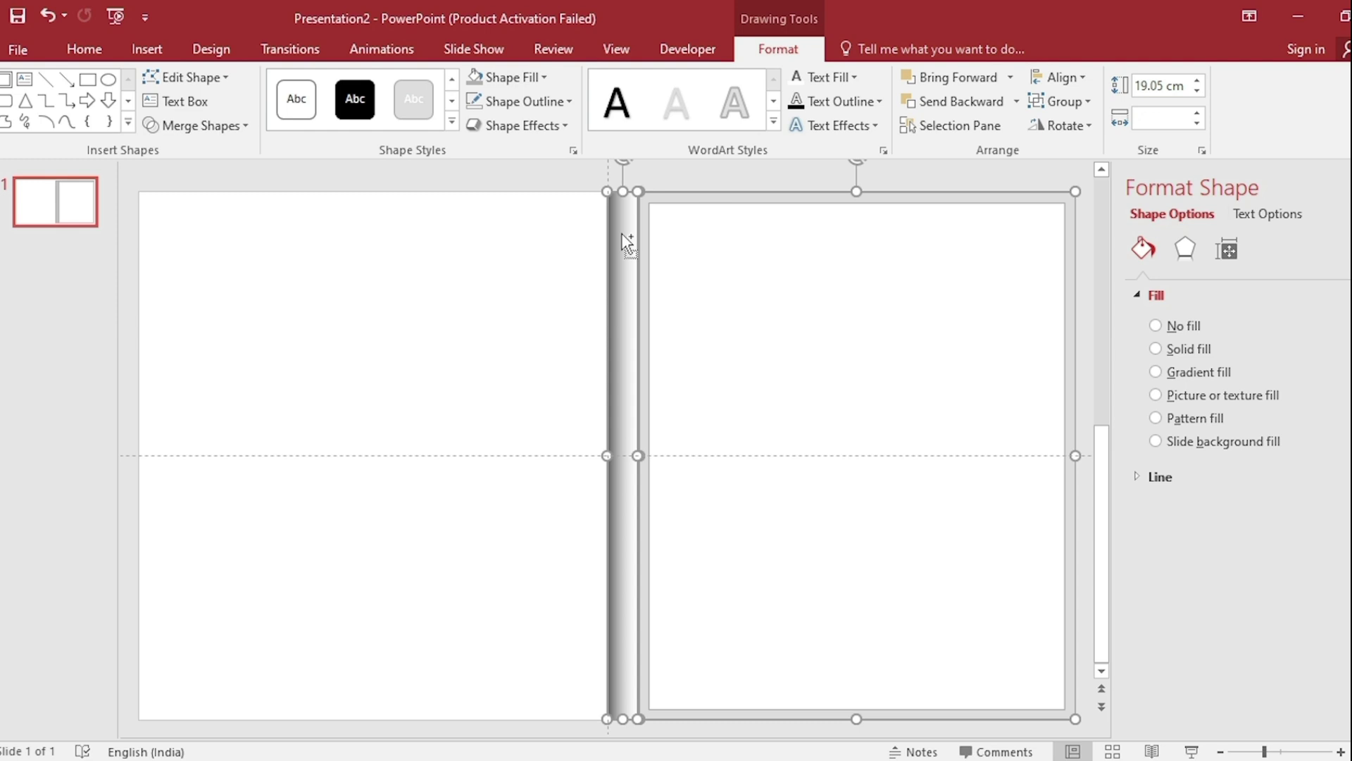
{"action": "left_click", "coordinate": [569, 103]}
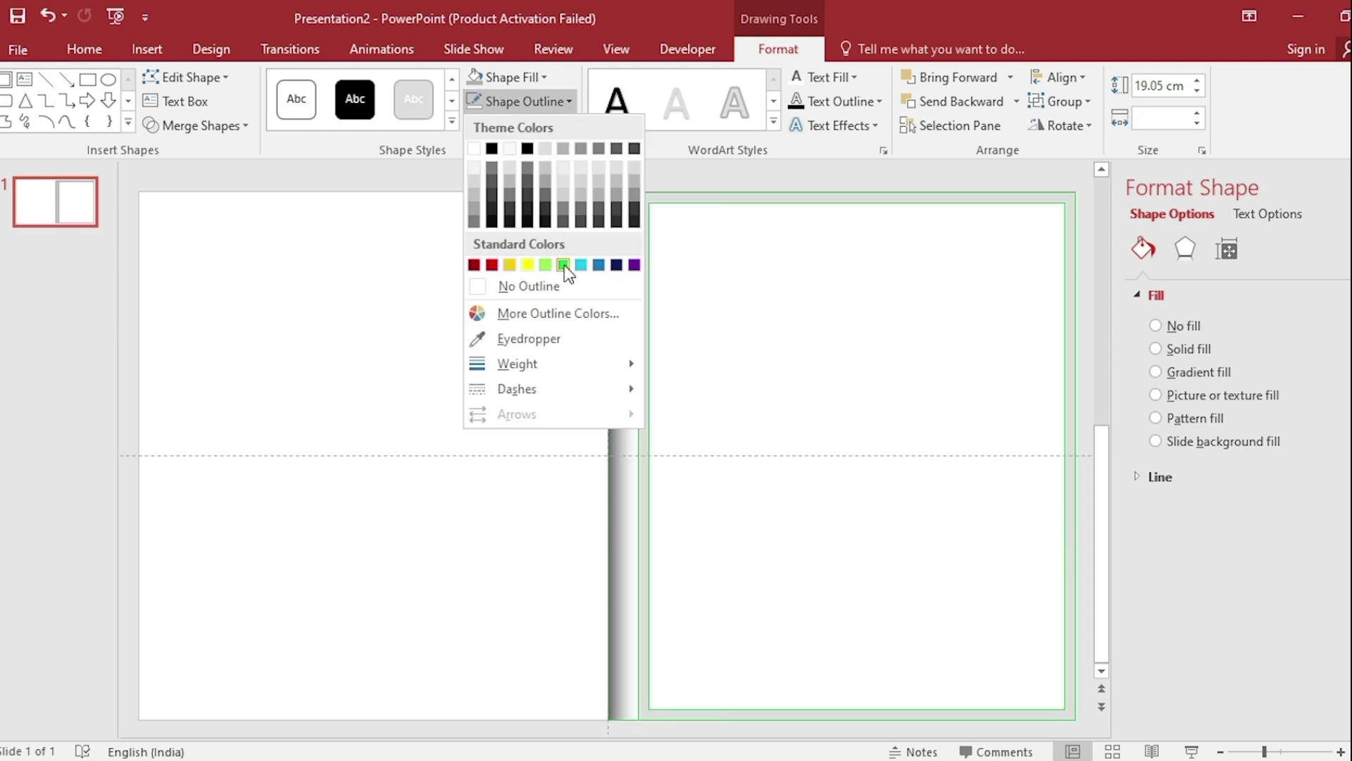
{"action": "left_click", "coordinate": [569, 287]}
- Hide the guides and insert the vertical camel, elephant, lion, nature and tiger pictures
{"action": "left_click", "coordinate": [616, 50]}
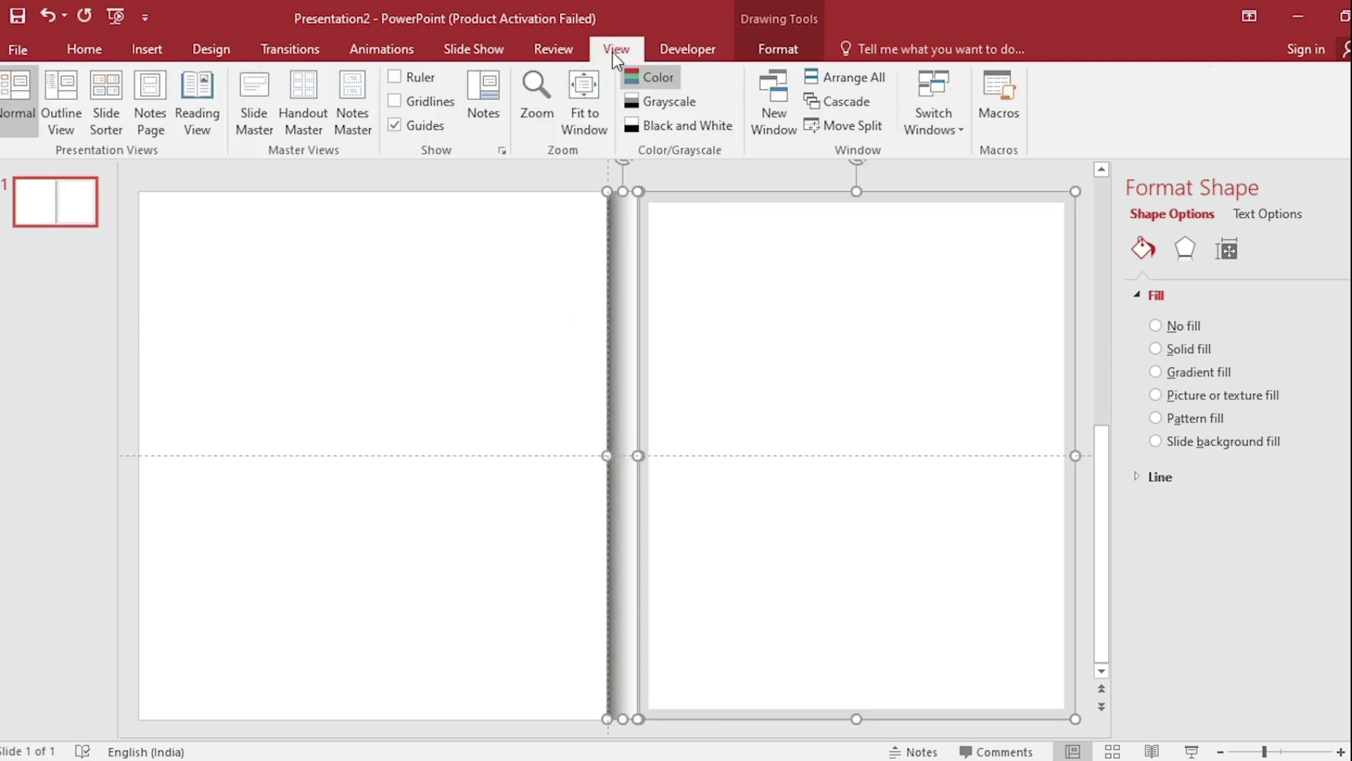
{"action": "left_click", "coordinate": [395, 125]}
{"action": "left_click", "coordinate": [148, 54]}
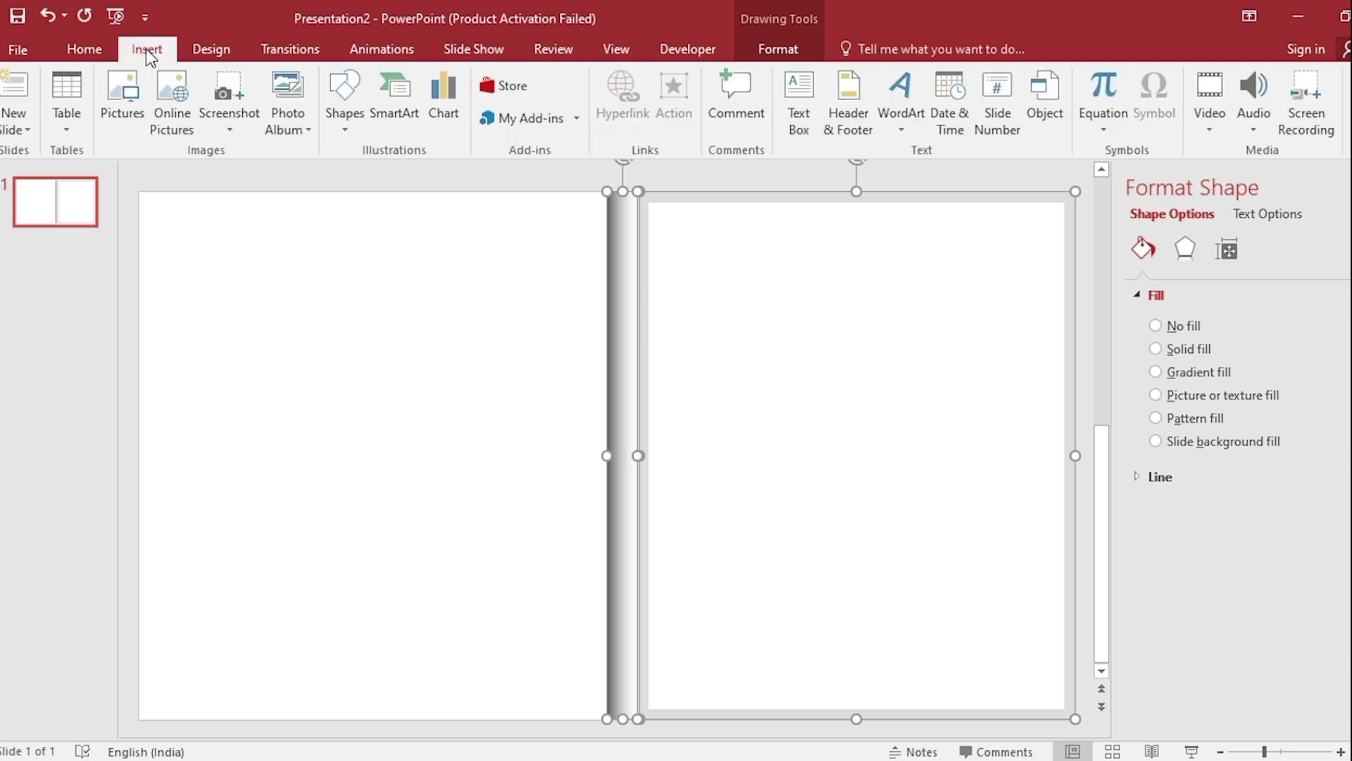
{"action": "left_click", "coordinate": [135, 104]}
{"action": "left_click_drag", "start_coordinate": [459, 145], "coordinate": [469, 320]}
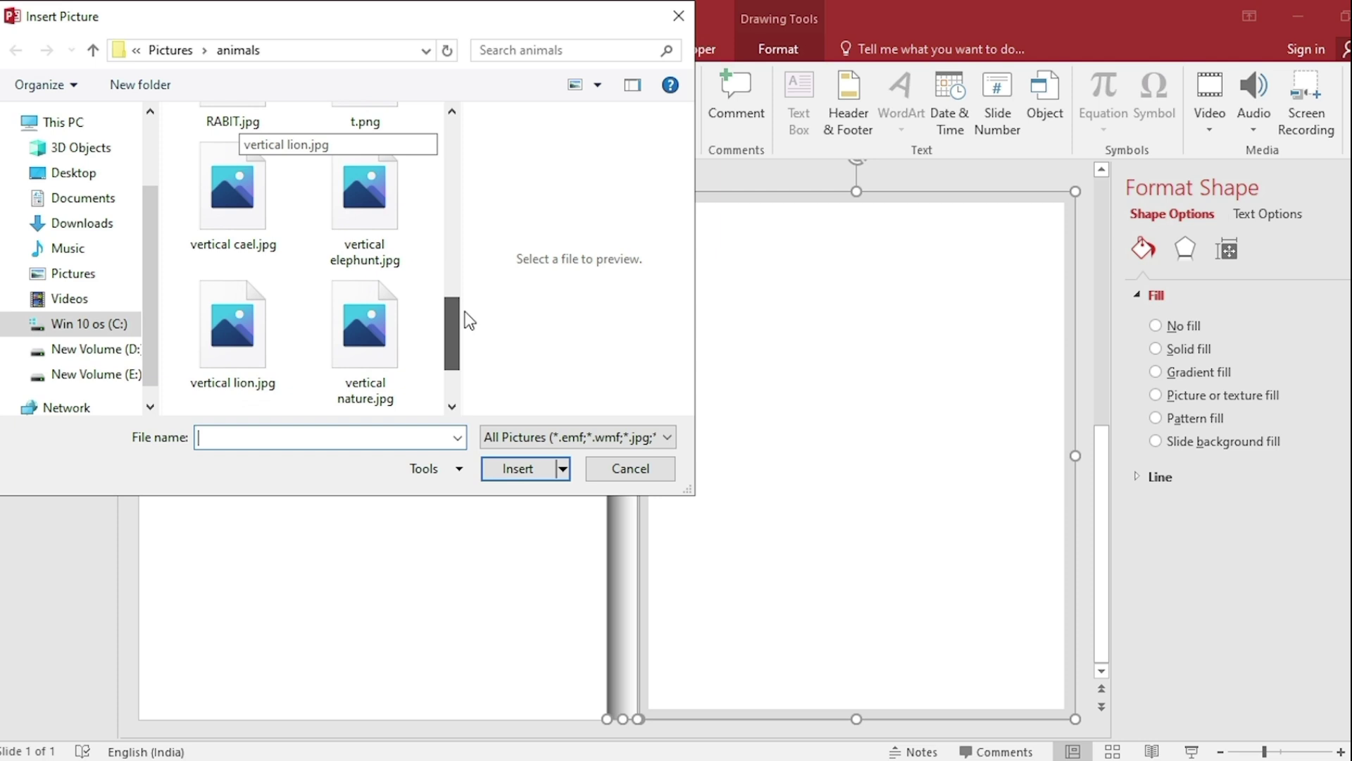
{"action": "left_click", "coordinate": [240, 209]}
{"action": "left_click", "coordinate": [359, 205], "text": "ctrl"}
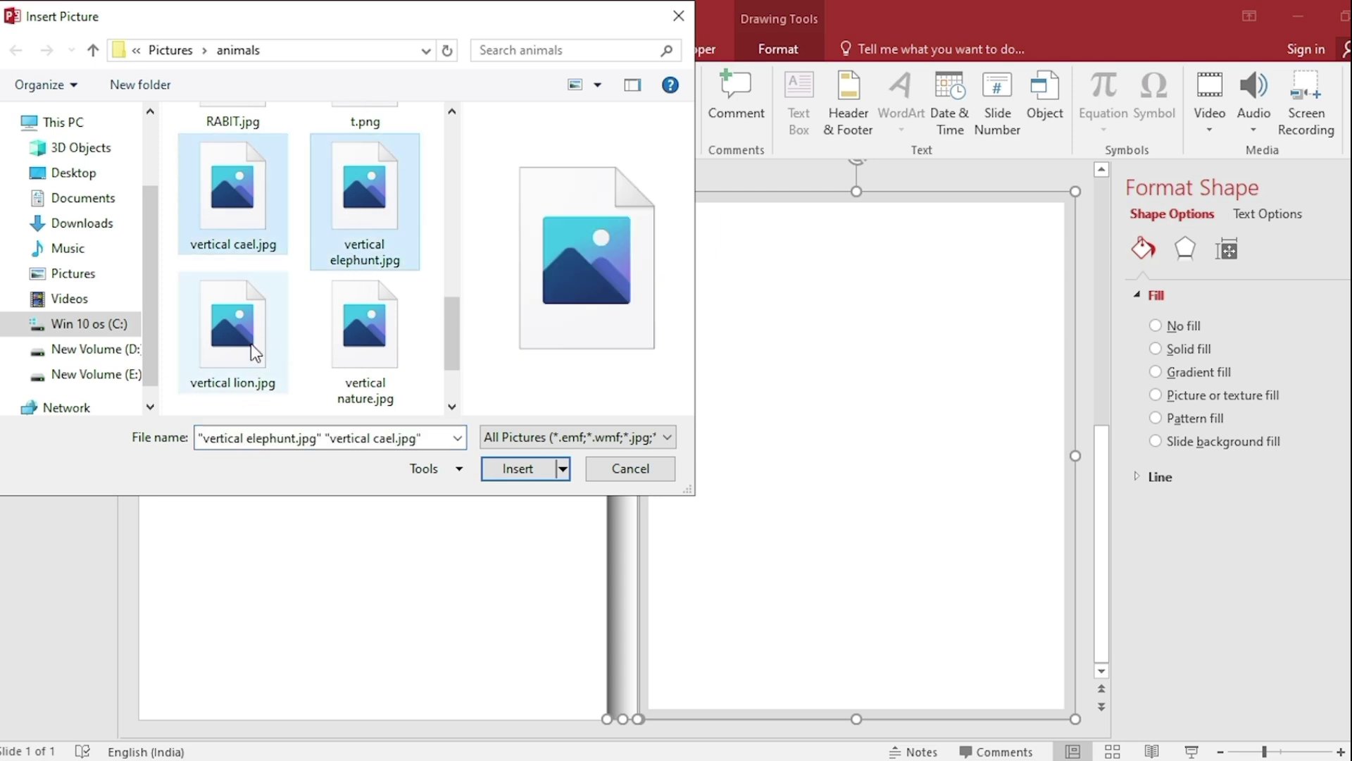
{"action": "left_click", "coordinate": [253, 353], "text": "ctrl"}
{"action": "left_click", "coordinate": [366, 348], "text": "ctrl"}
{"action": "scroll", "coordinate": [450, 319], "scroll_direction": "down", "scroll_amount": 2}
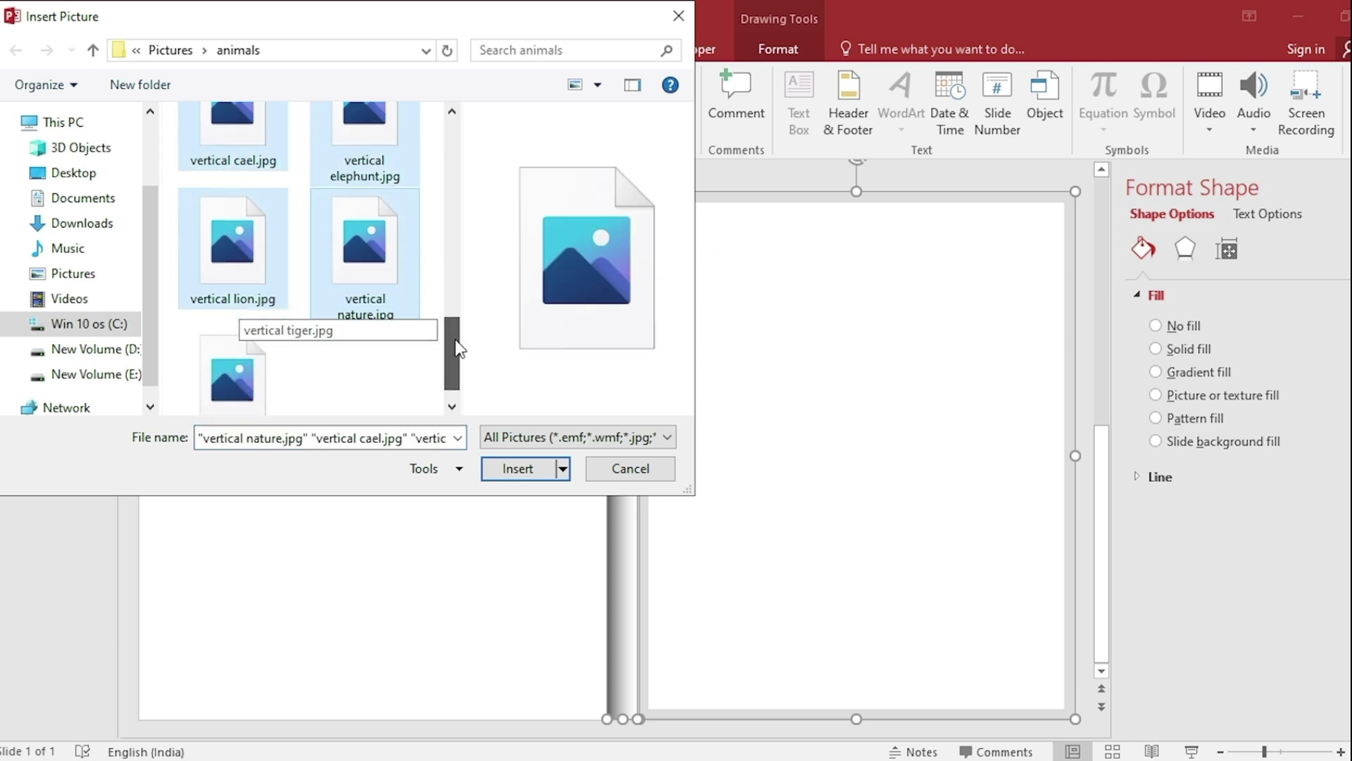
{"action": "left_click", "coordinate": [253, 364], "text": "ctrl"}
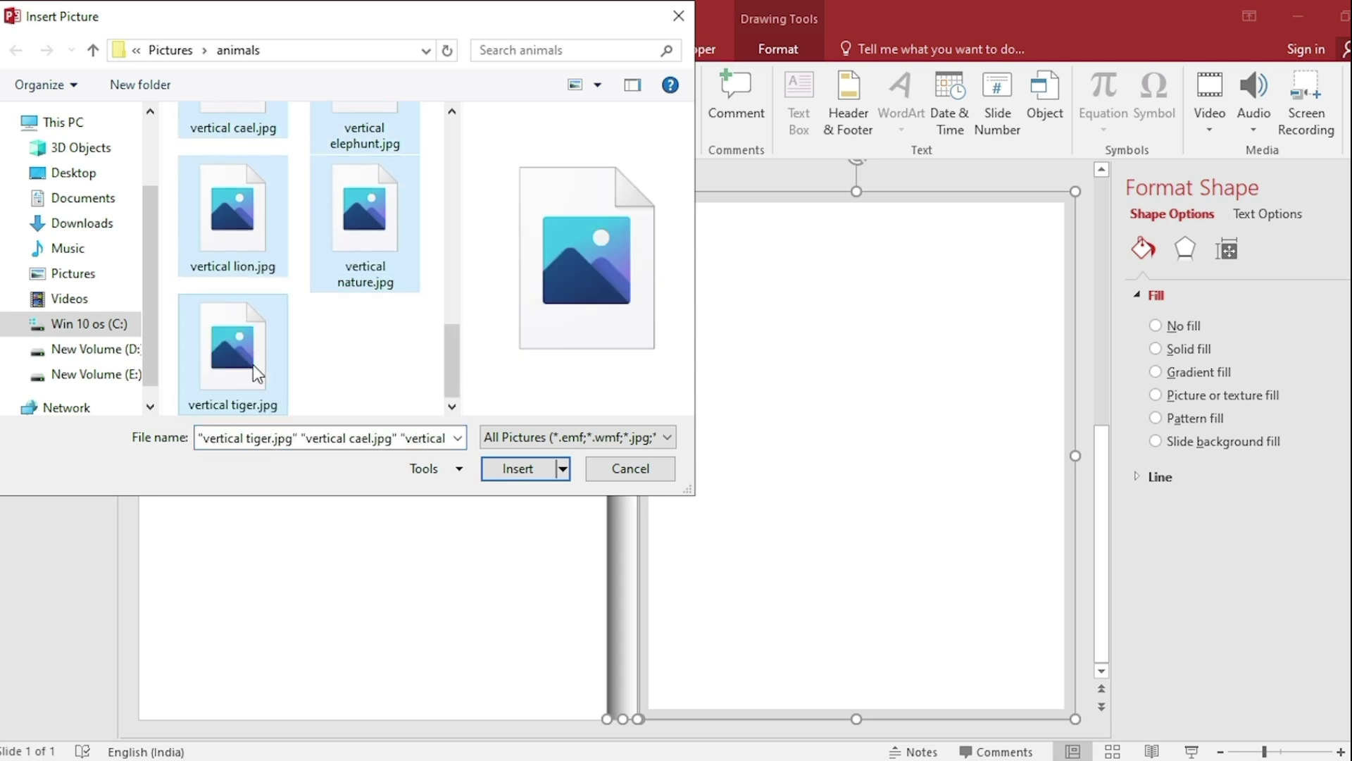
{"action": "left_click", "coordinate": [501, 473]}
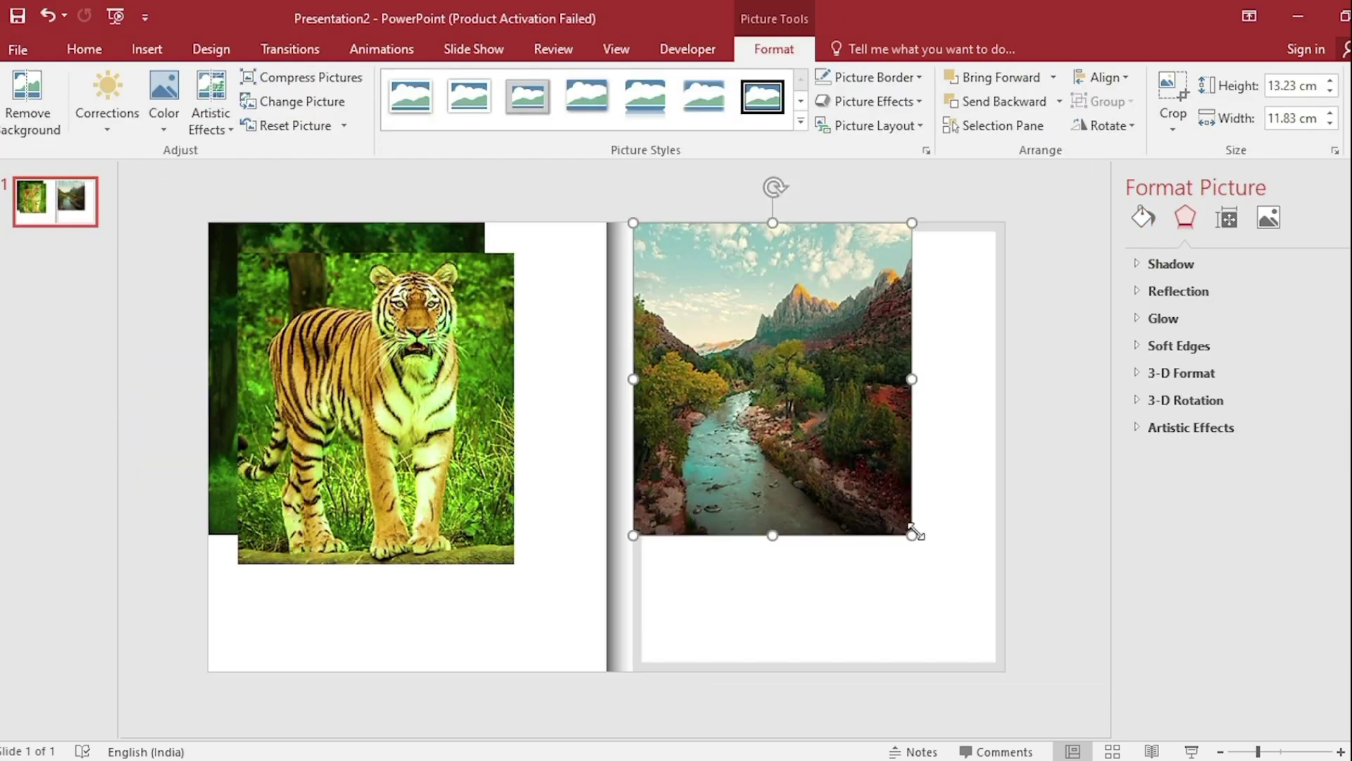
- Enlarge the nature picture to cover the right page and send it to the back
{"action": "left_click_drag", "start_coordinate": [912, 536], "coordinate": [817, 665]}
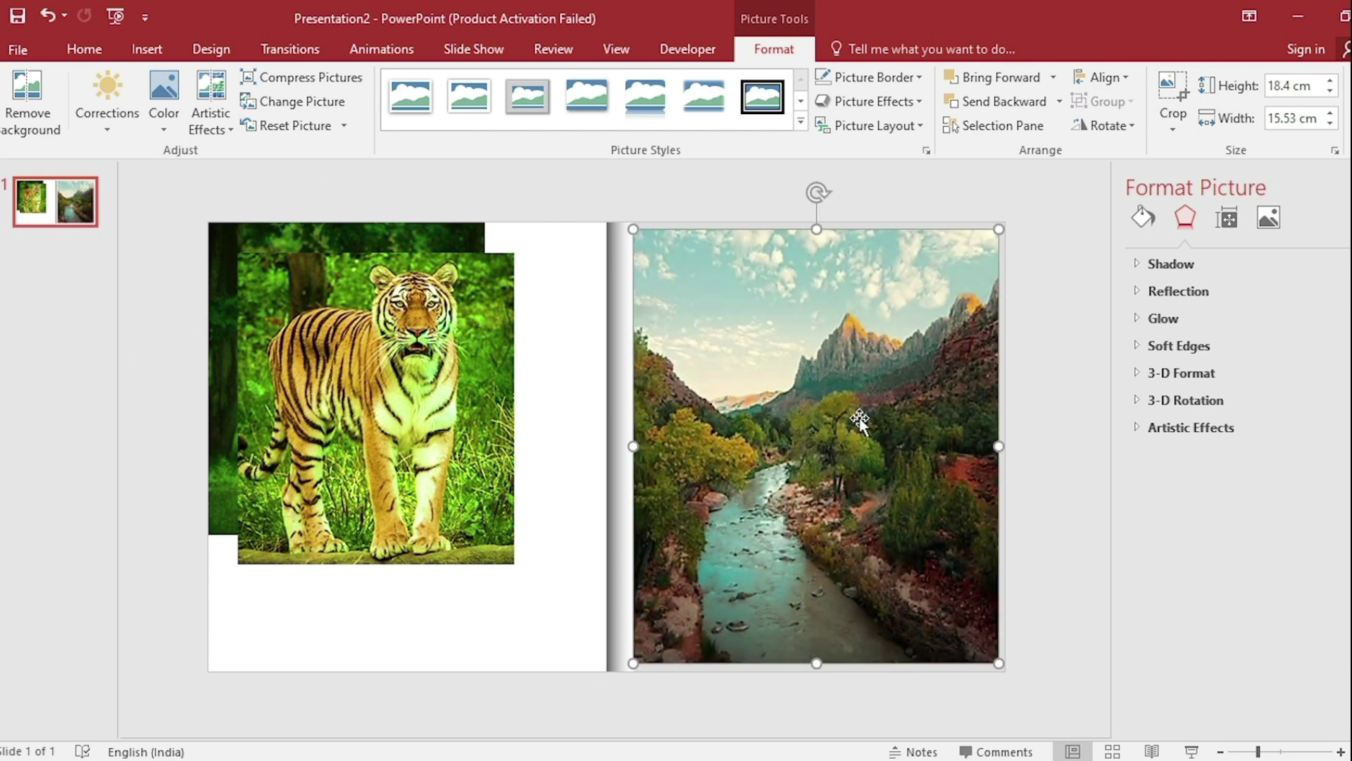
{"action": "right_click", "coordinate": [860, 421]}
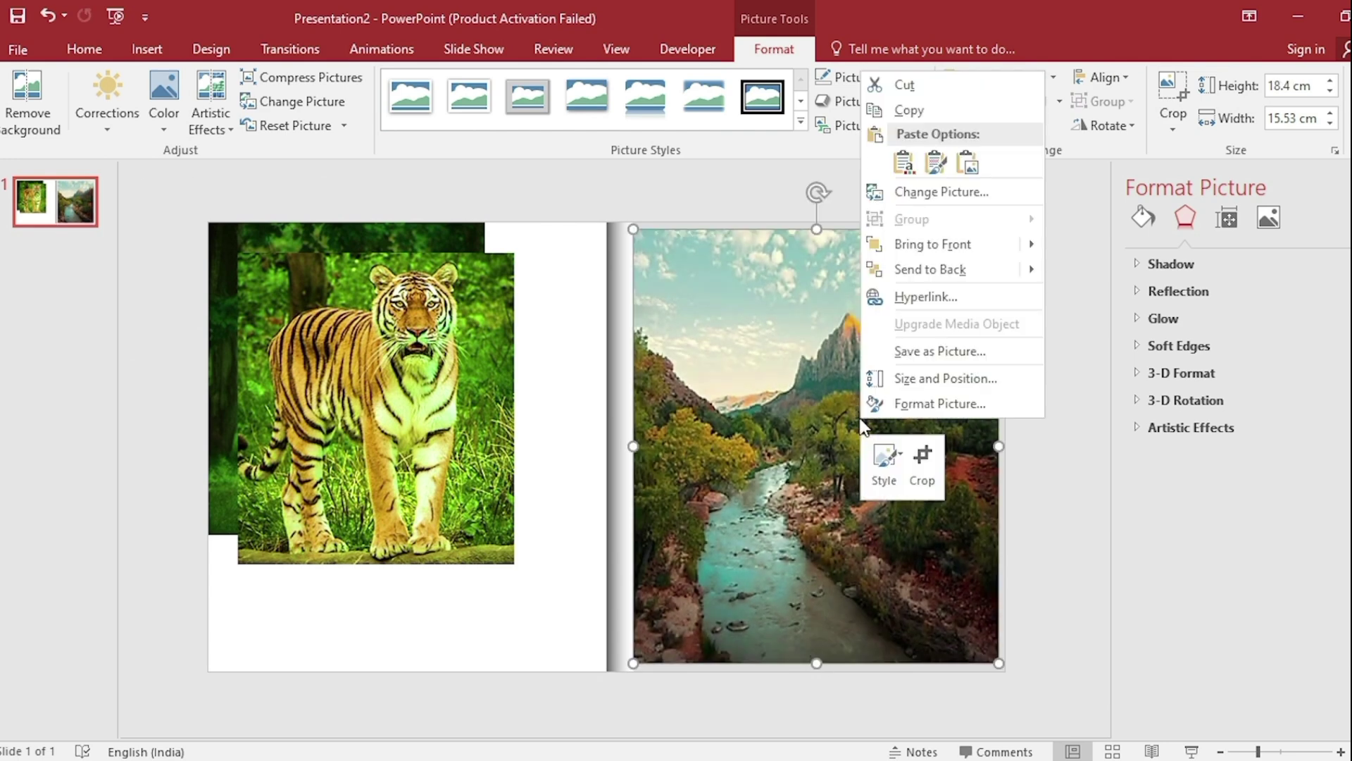
{"action": "left_click", "coordinate": [938, 270]}
- Add a large BESTIARY title in a text box over the landscape picture
{"action": "left_click", "coordinate": [146, 50]}
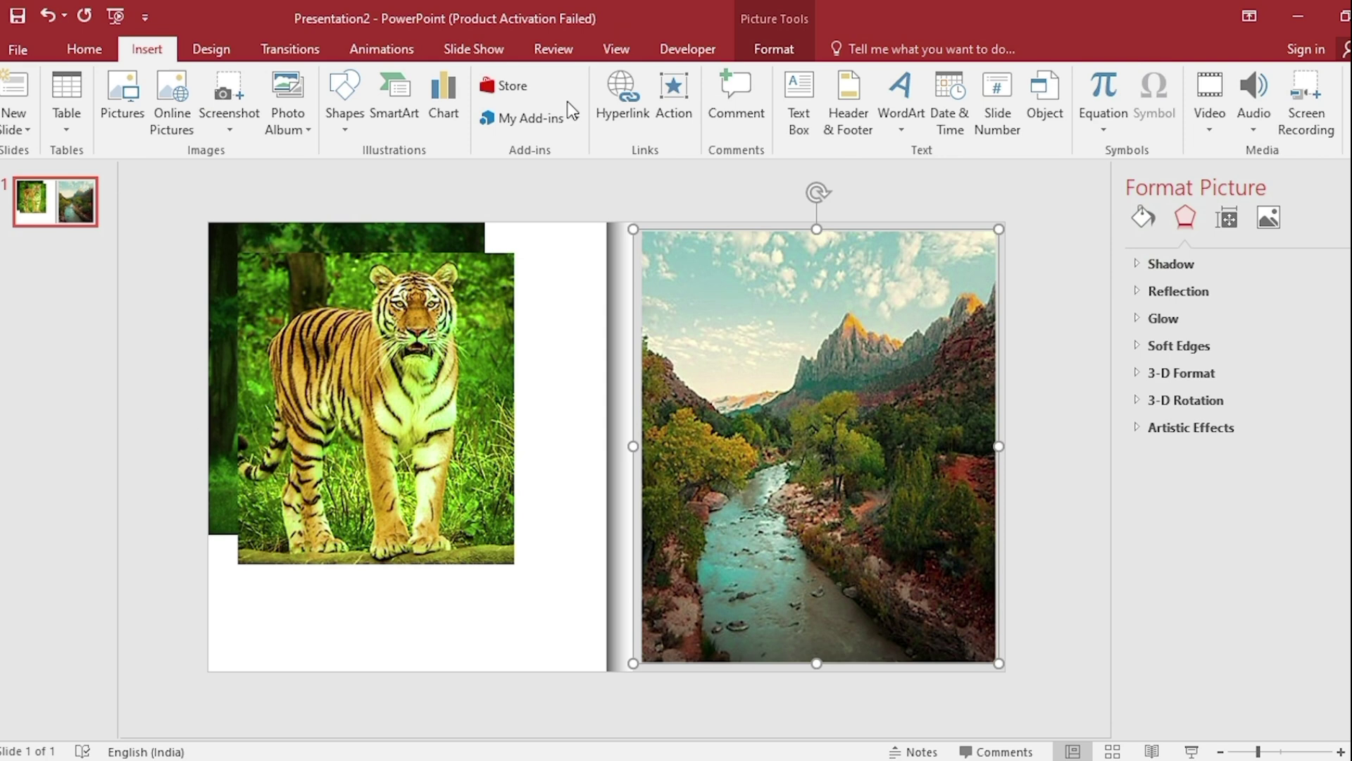
{"action": "left_click", "coordinate": [799, 120]}
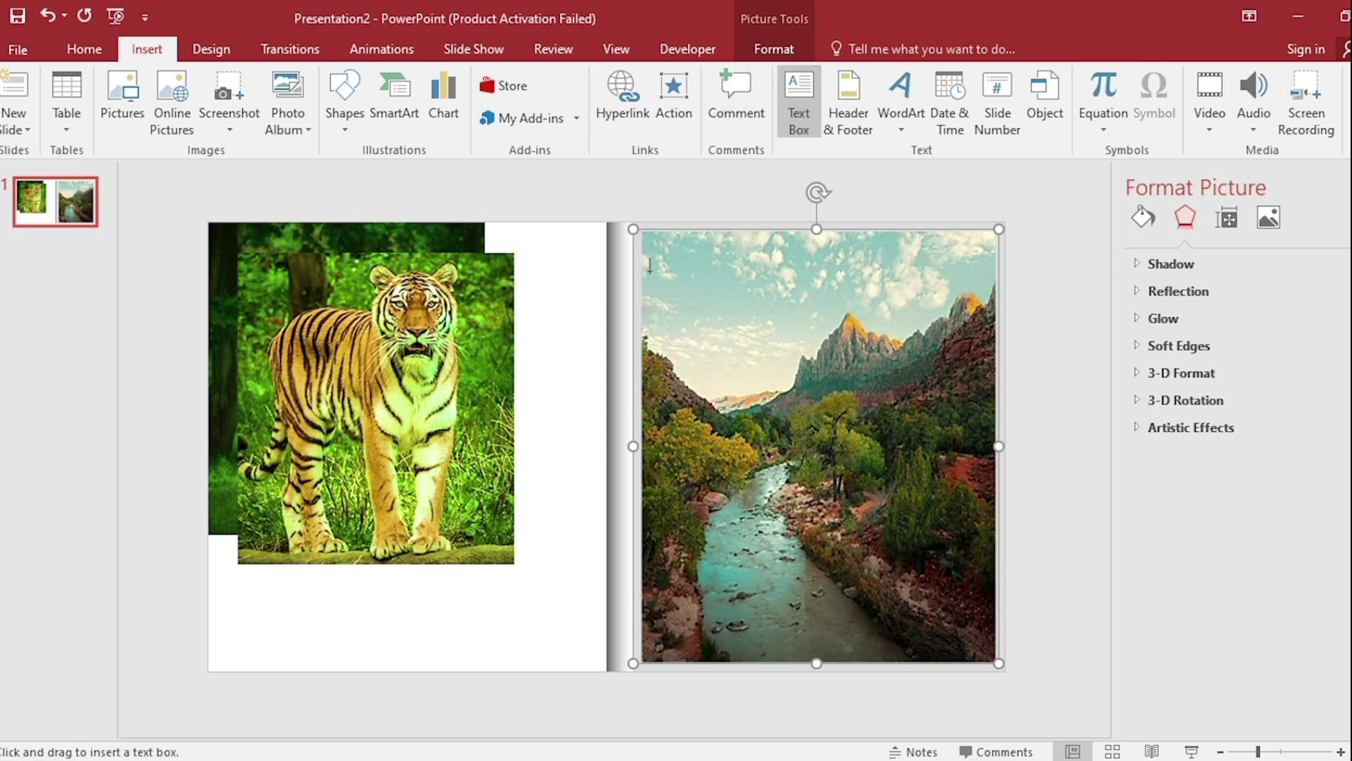
{"action": "left_click_drag", "start_coordinate": [649, 277], "coordinate": [977, 408]}
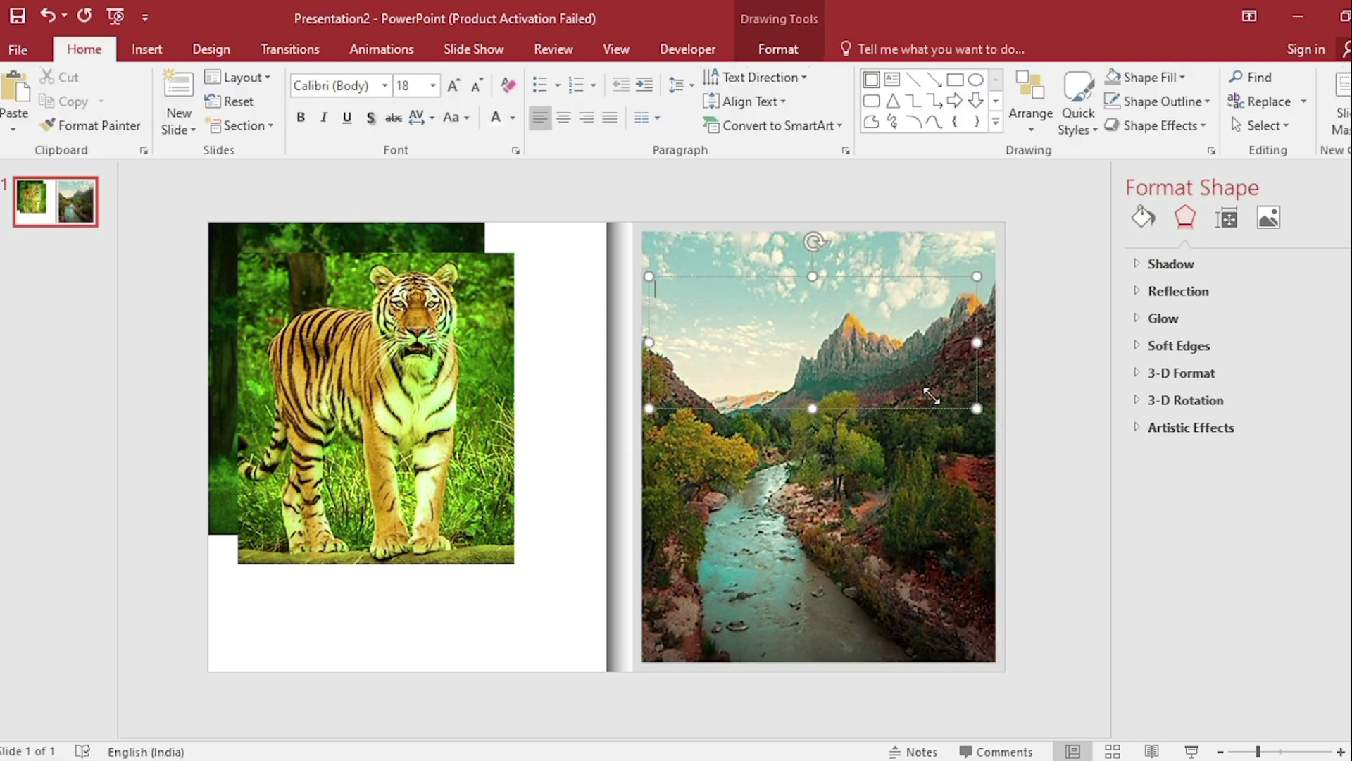
{"action": "type", "text": "BESTIARY"}
{"action": "key", "text": "ctrl+a"}
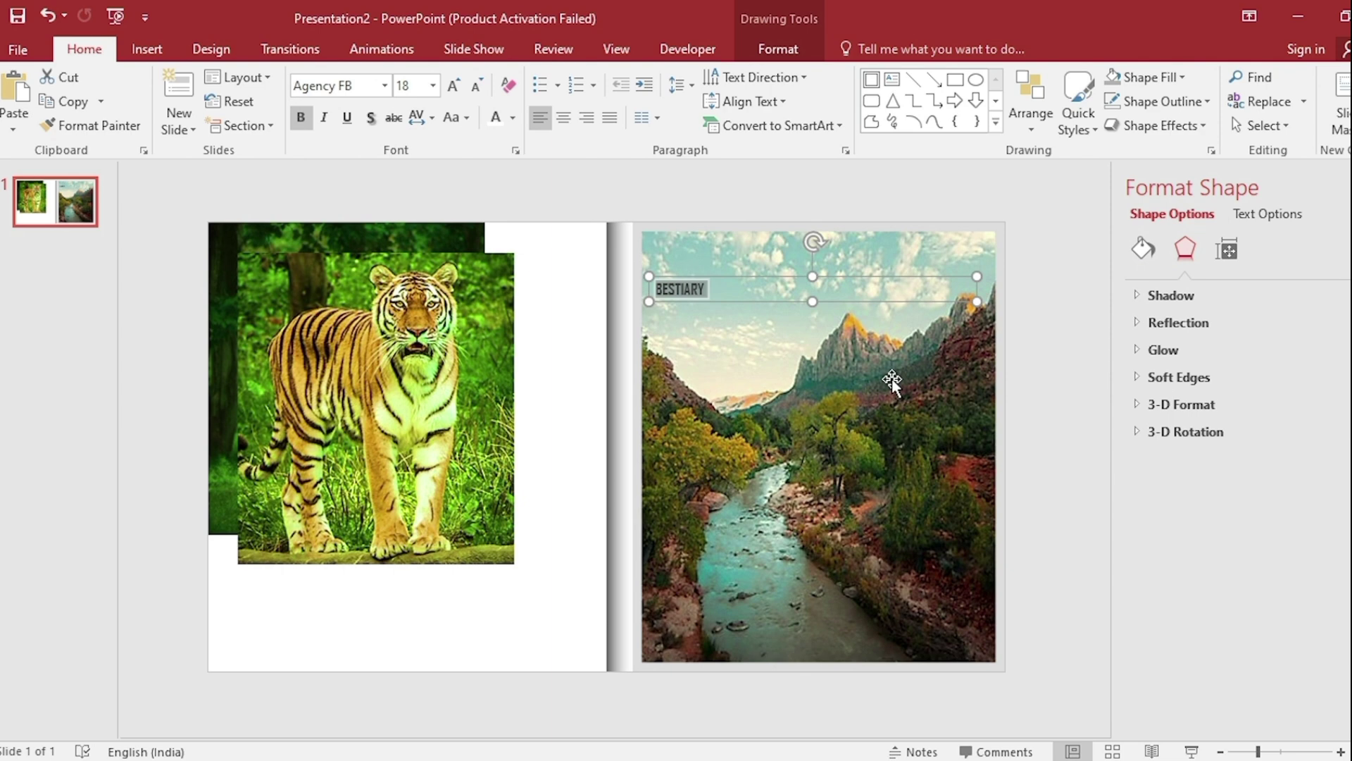
{"action": "left_click", "coordinate": [450, 85]}
{"action": "left_click", "coordinate": [449, 86]}
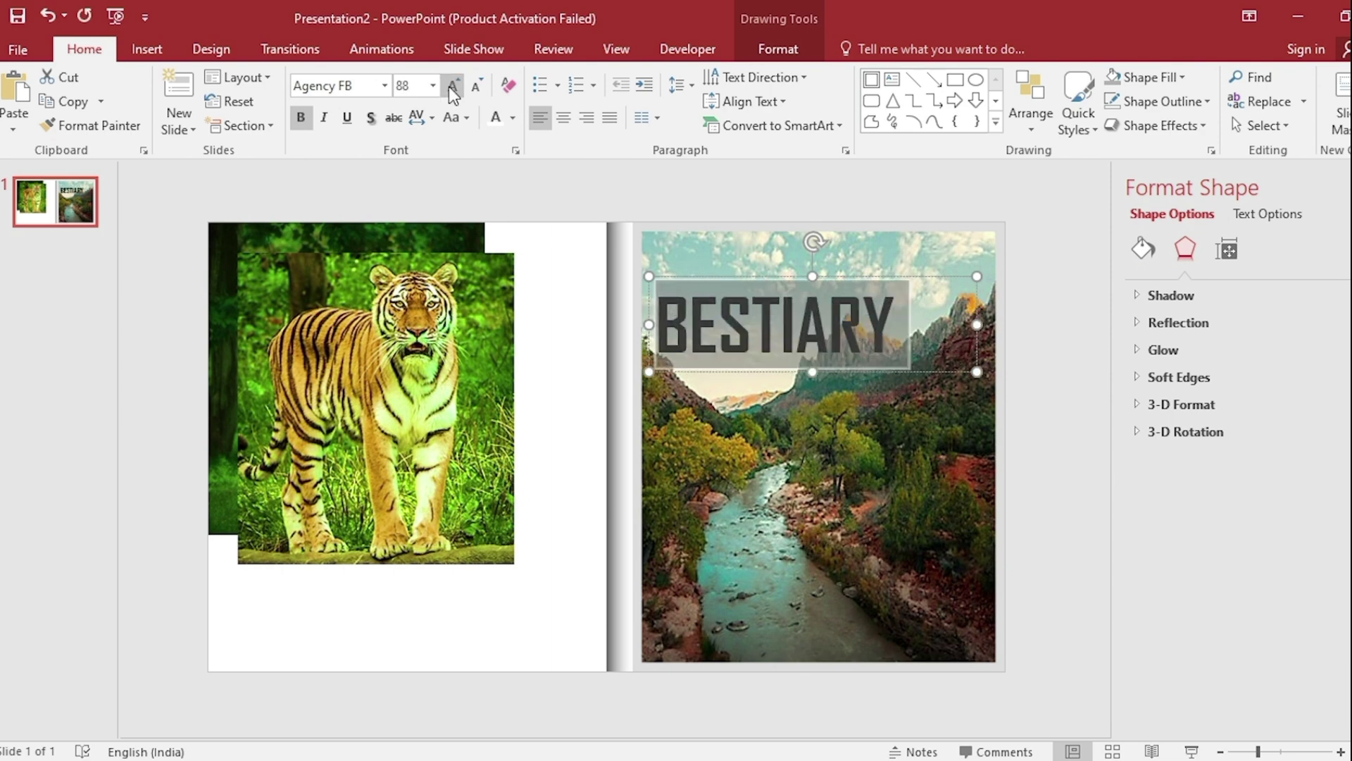
- Duplicate the title below as a white Edwardian Script 'Book' subtitle, nudged under BESTIARY
{"action": "left_click_drag", "start_coordinate": [846, 400], "coordinate": [861, 481]}
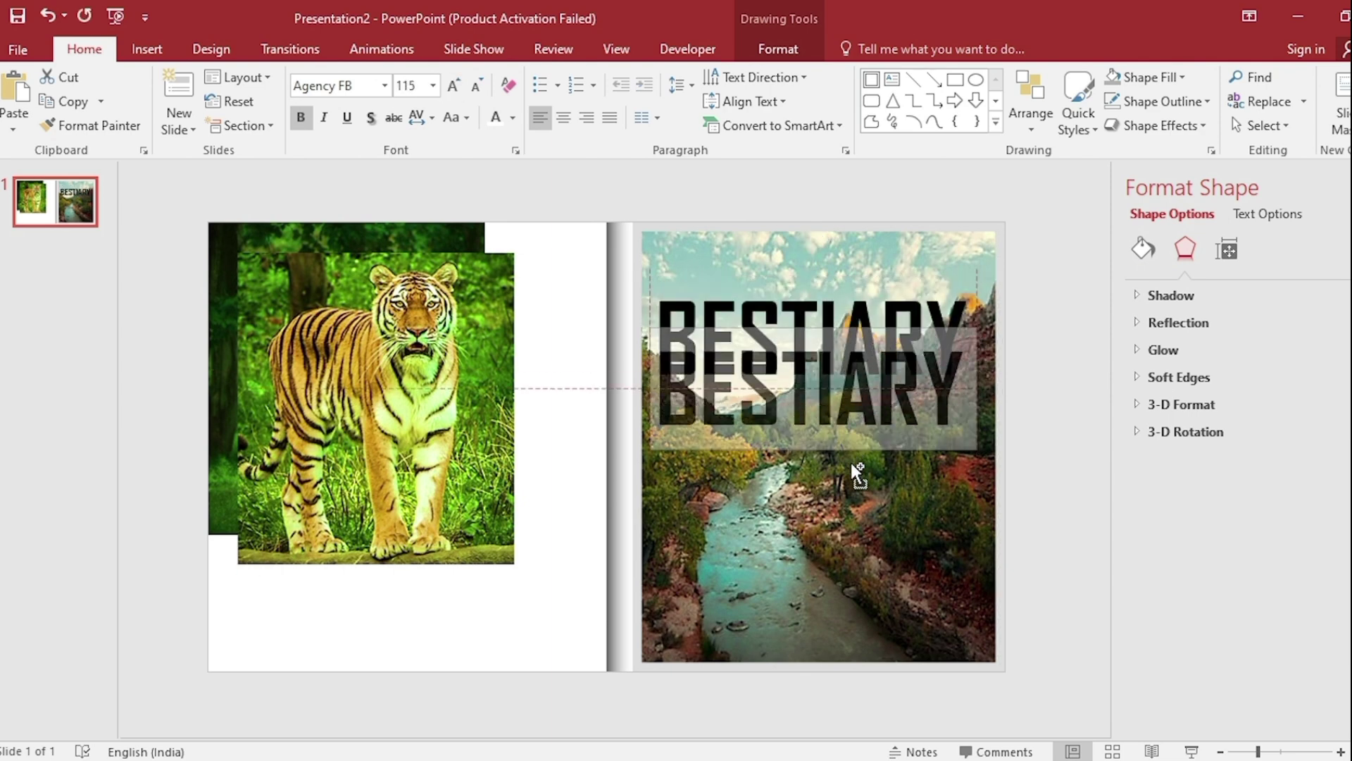
{"action": "left_click", "coordinate": [861, 480]}
{"action": "key", "text": "BackSpace"}
{"action": "key", "text": "BackSpace"}
{"action": "key", "text": "BackSpace"}
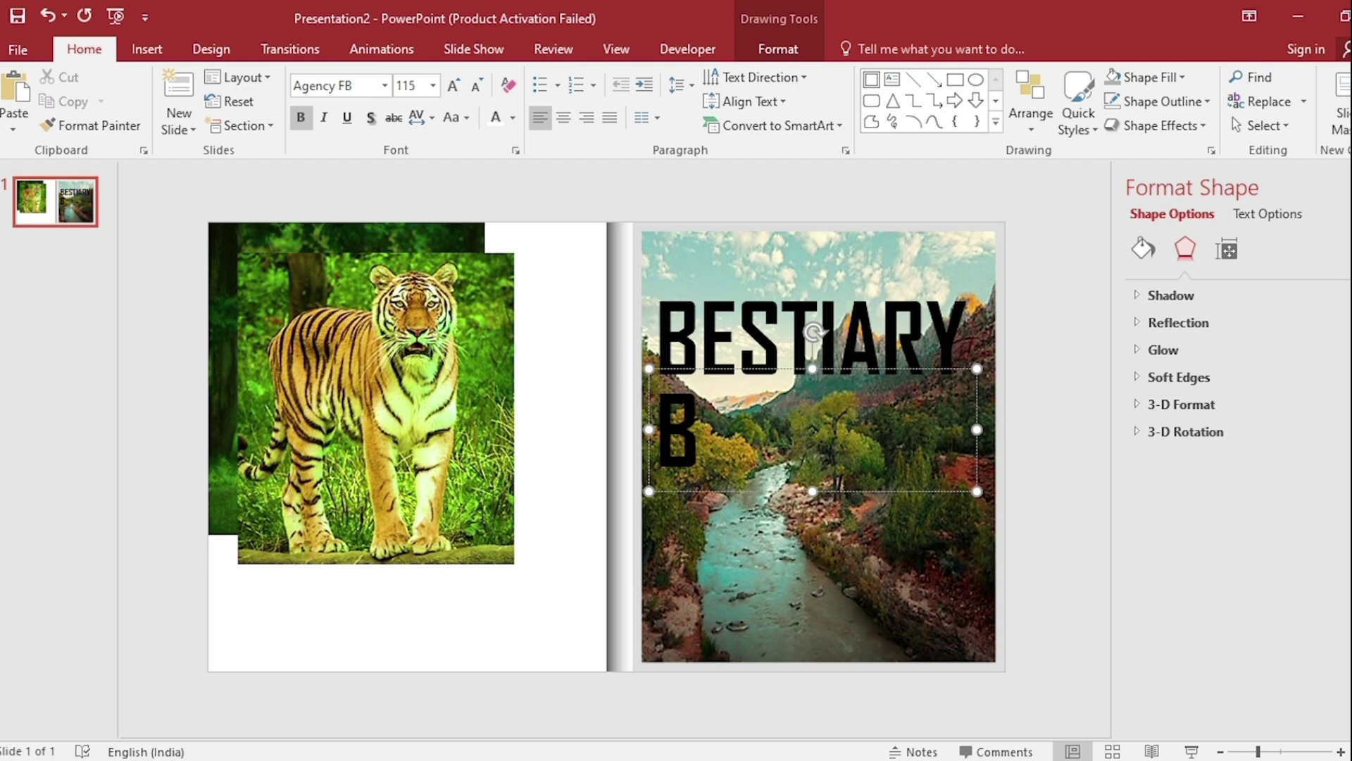
{"action": "type", "text": "ook"}
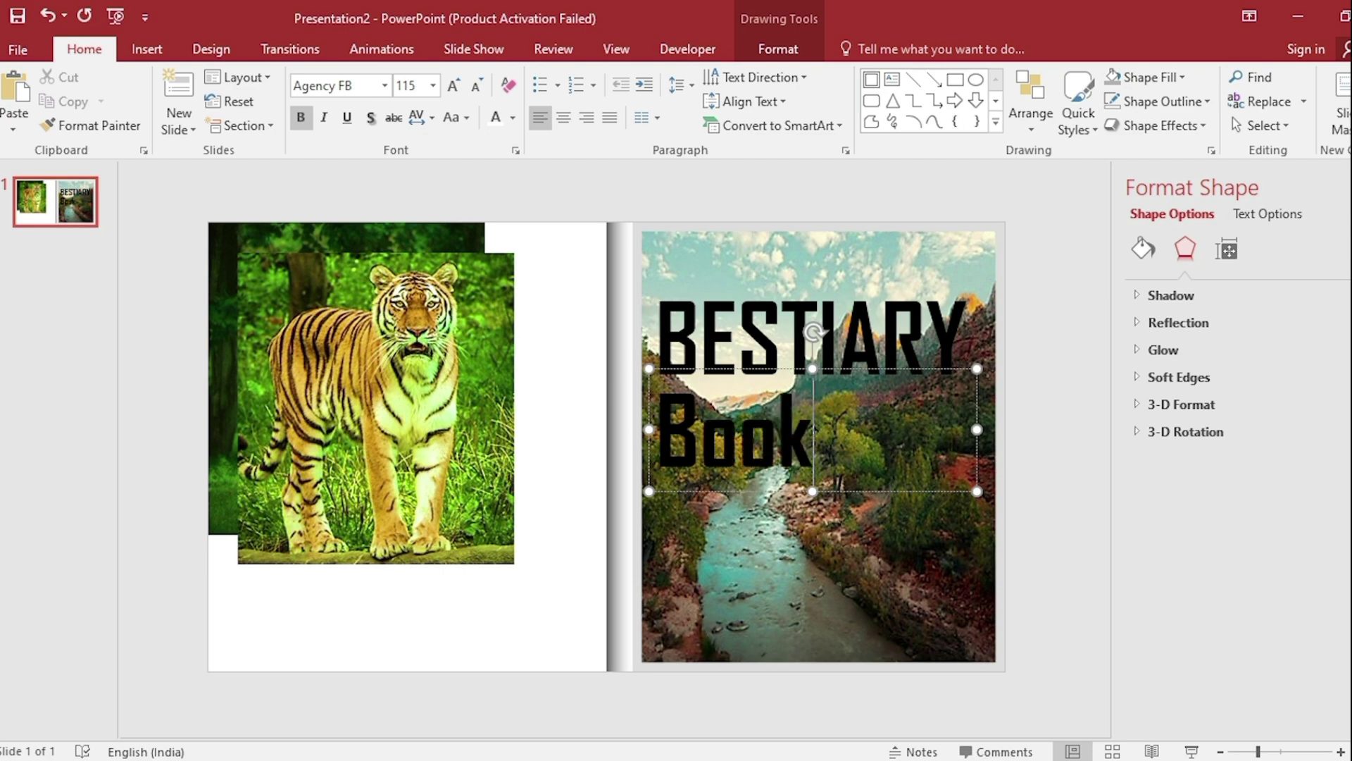
{"action": "key", "text": "ctrl+a"}
{"action": "left_click", "coordinate": [384, 86]}
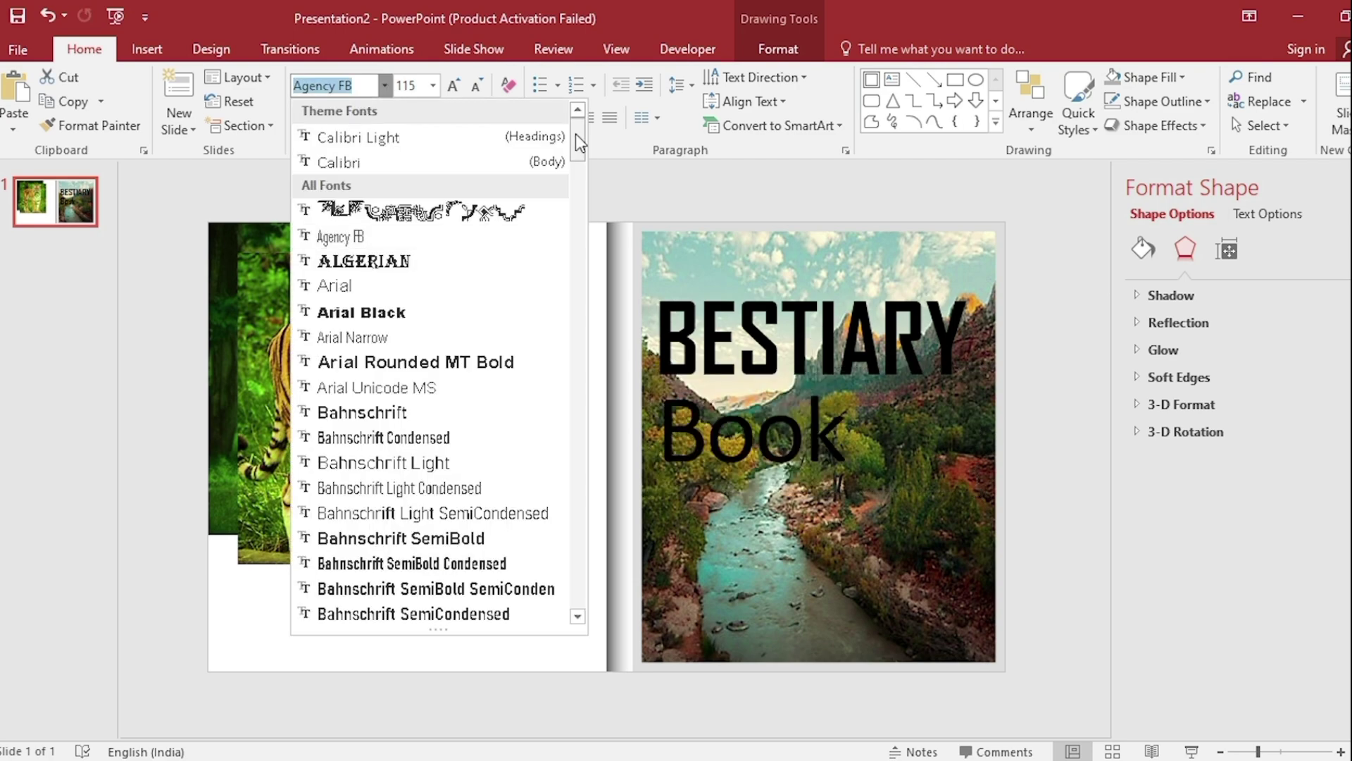
{"action": "left_click_drag", "start_coordinate": [575, 134], "coordinate": [577, 256]}
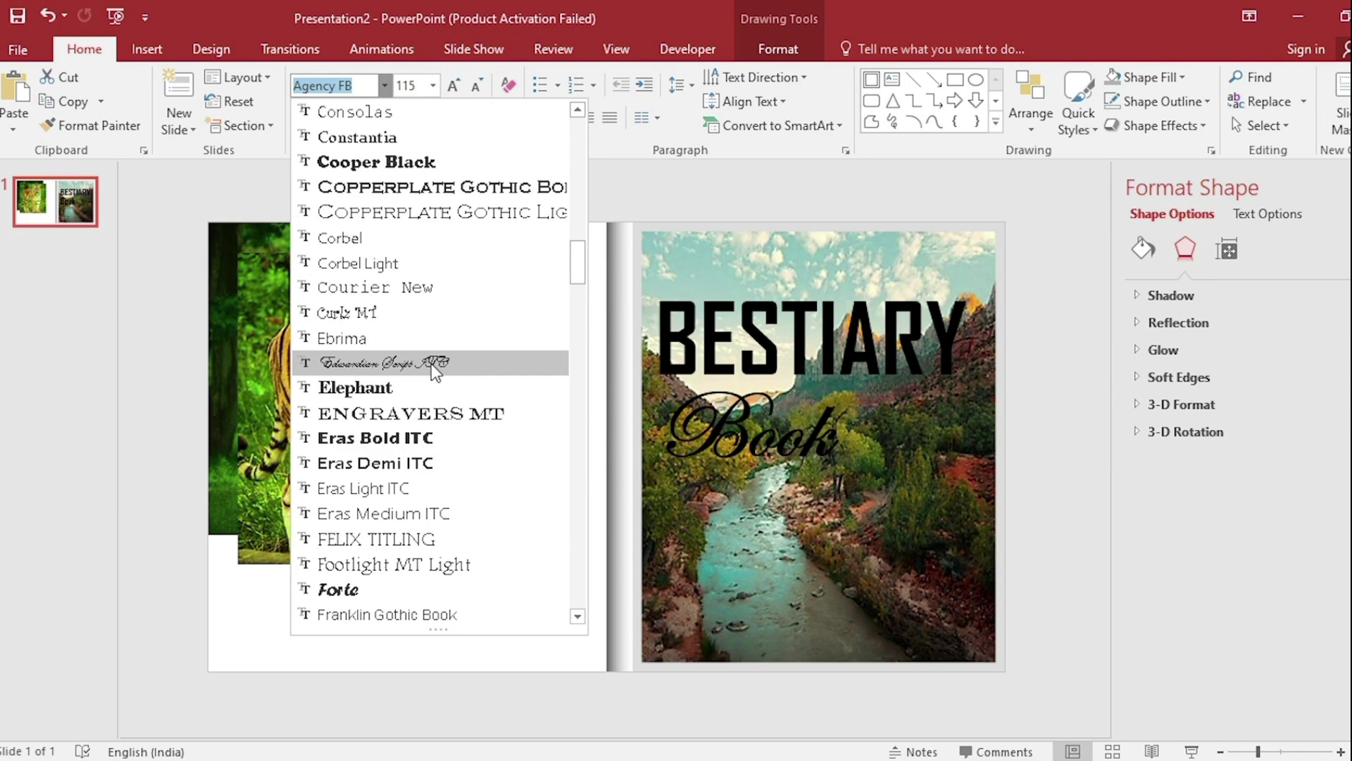
{"action": "left_click", "coordinate": [432, 363]}
{"action": "left_click", "coordinate": [513, 119]}
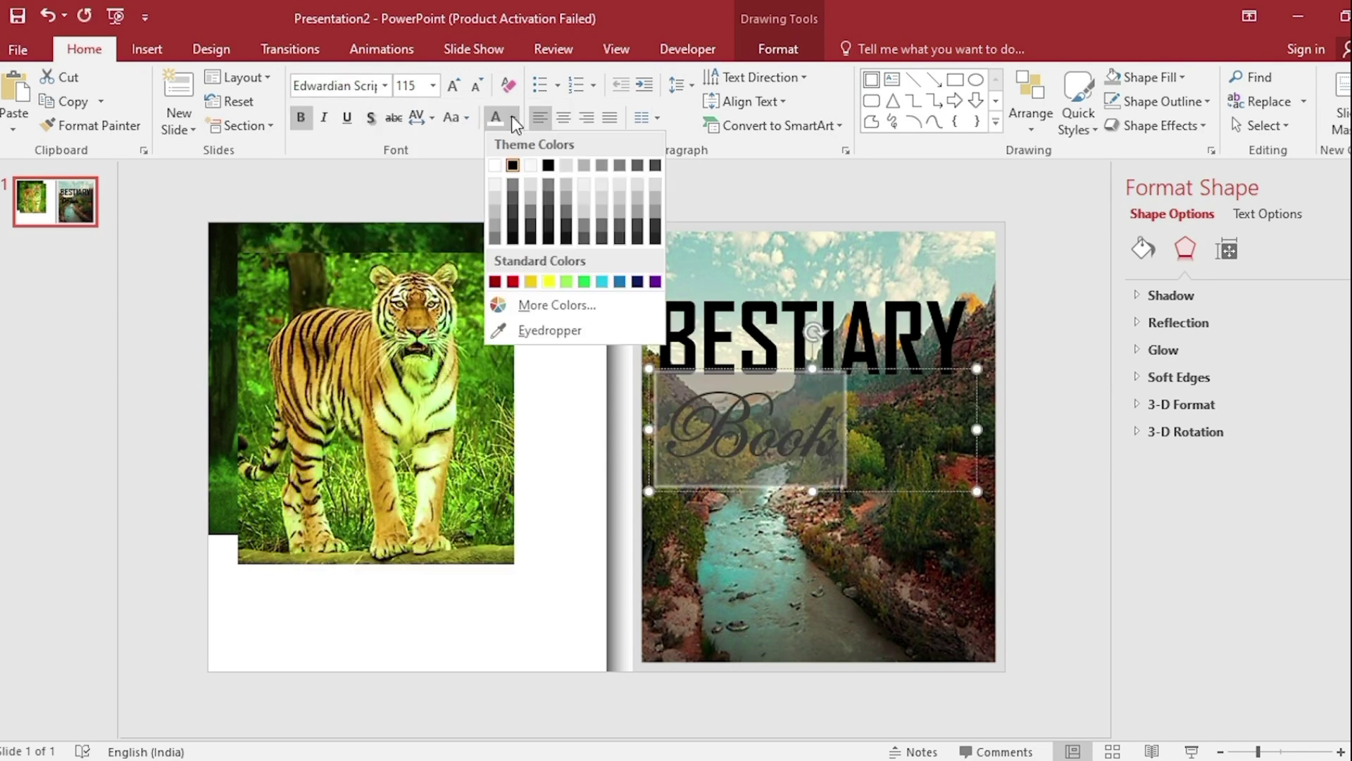
{"action": "left_click", "coordinate": [498, 166]}
{"action": "left_click_drag", "start_coordinate": [770, 492], "coordinate": [824, 491]}
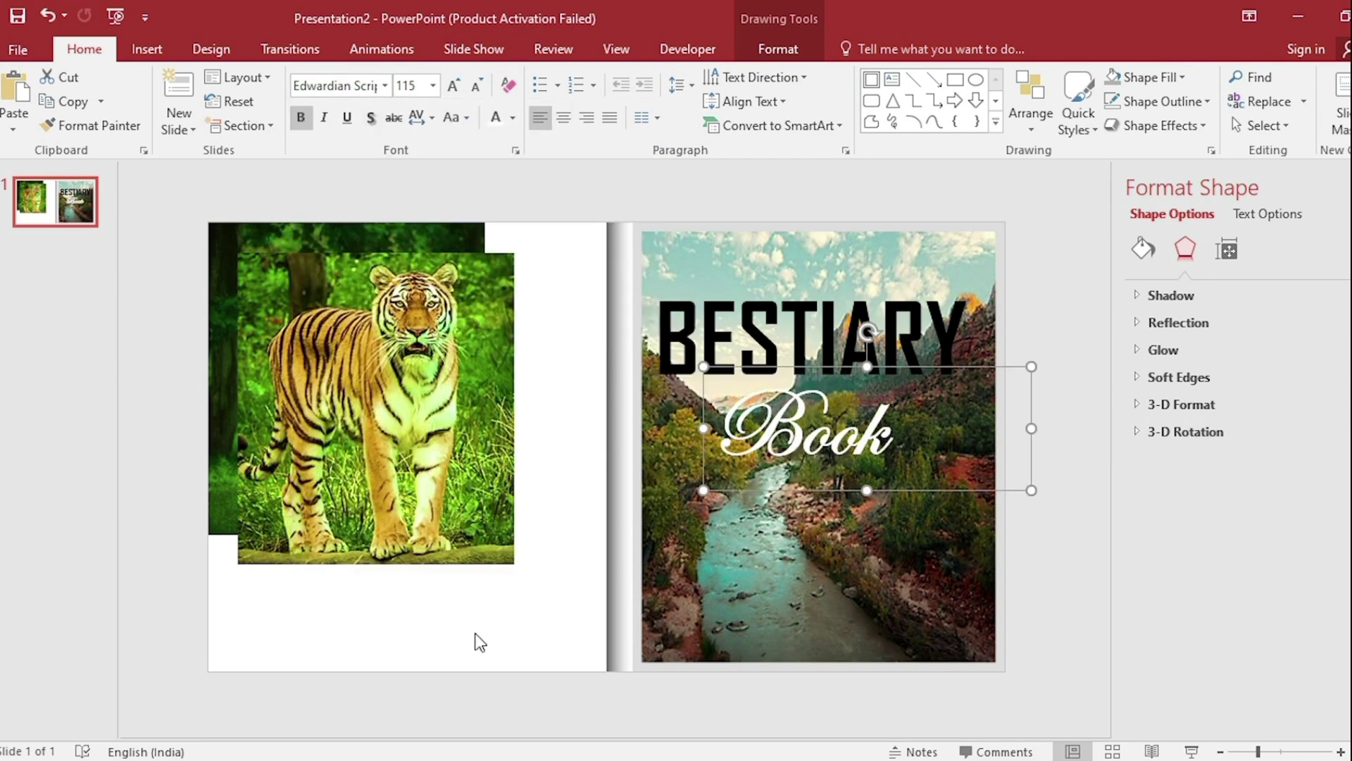
- Set the slide background to the light sky colour sampled with the eyedropper
{"action": "left_click", "coordinate": [366, 629]}
{"action": "left_click", "coordinate": [1344, 427]}
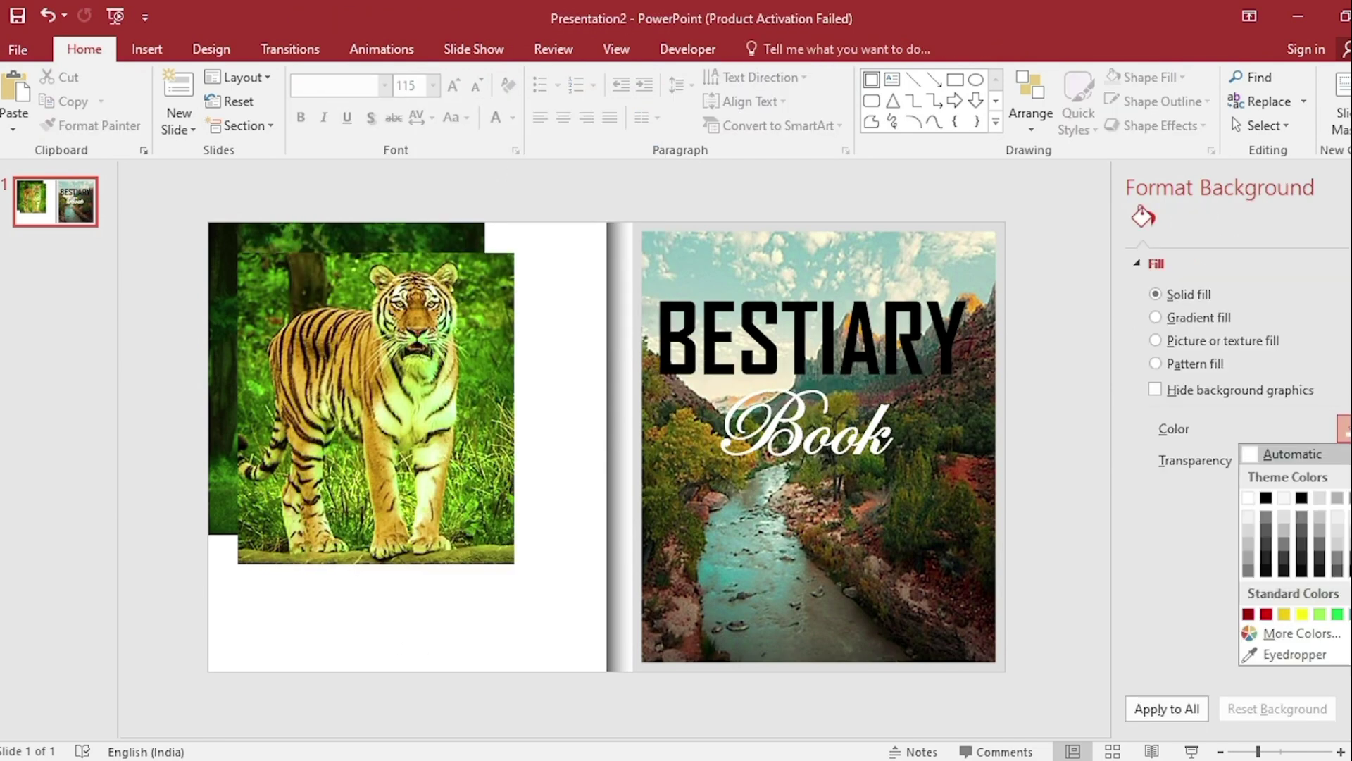
{"action": "left_click", "coordinate": [1337, 657]}
{"action": "left_click", "coordinate": [731, 370]}
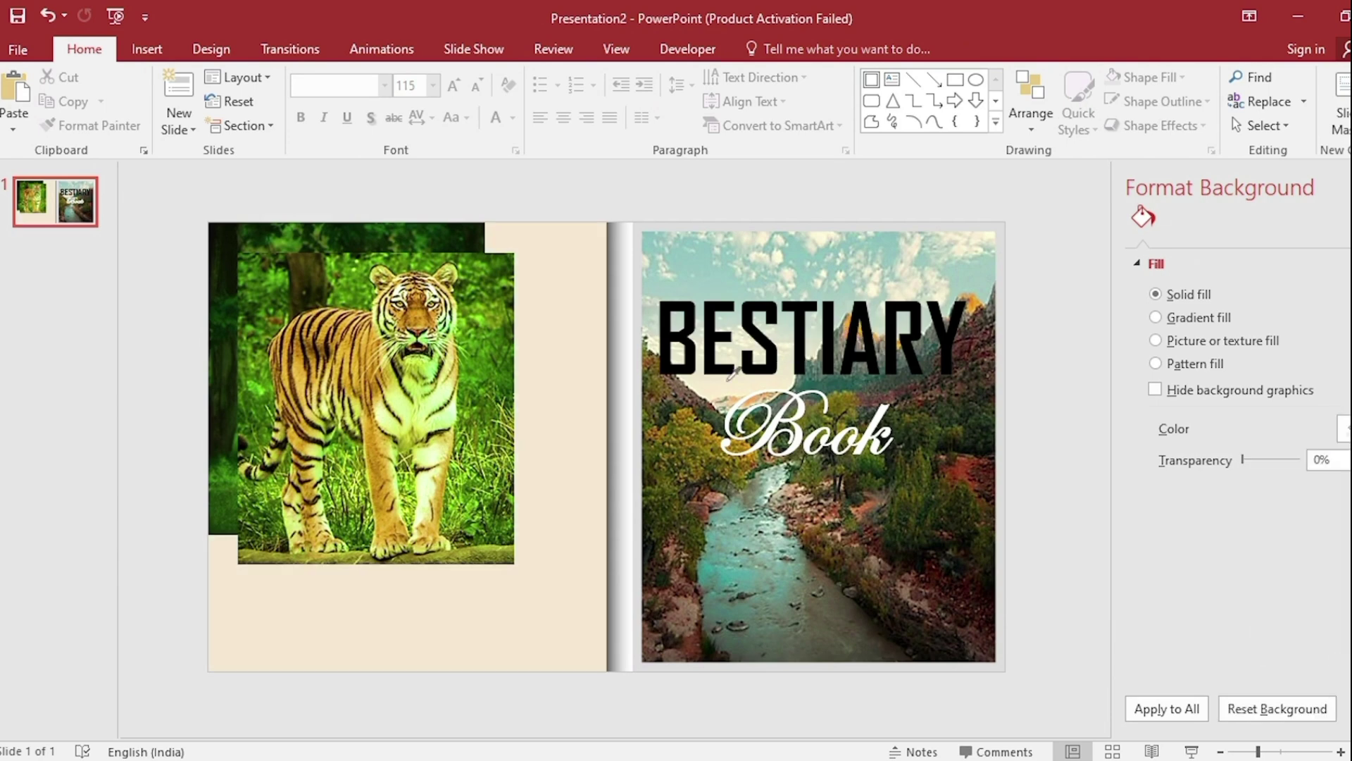
- Duplicate slide 1, then delete the tiger pictures from the first slide
{"action": "left_click", "coordinate": [86, 217]}
{"action": "right_click", "coordinate": [85, 222]}
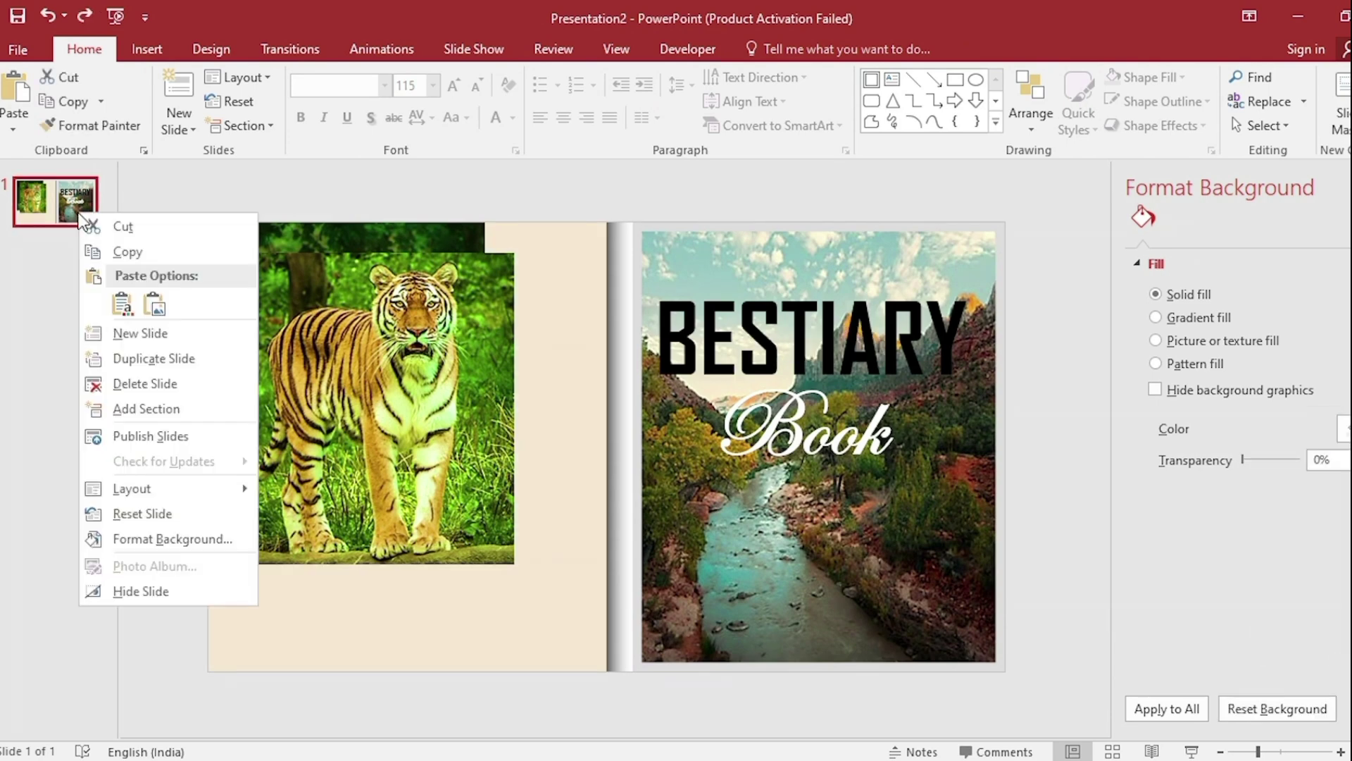
{"action": "left_click", "coordinate": [135, 357]}
{"action": "left_click", "coordinate": [60, 217]}
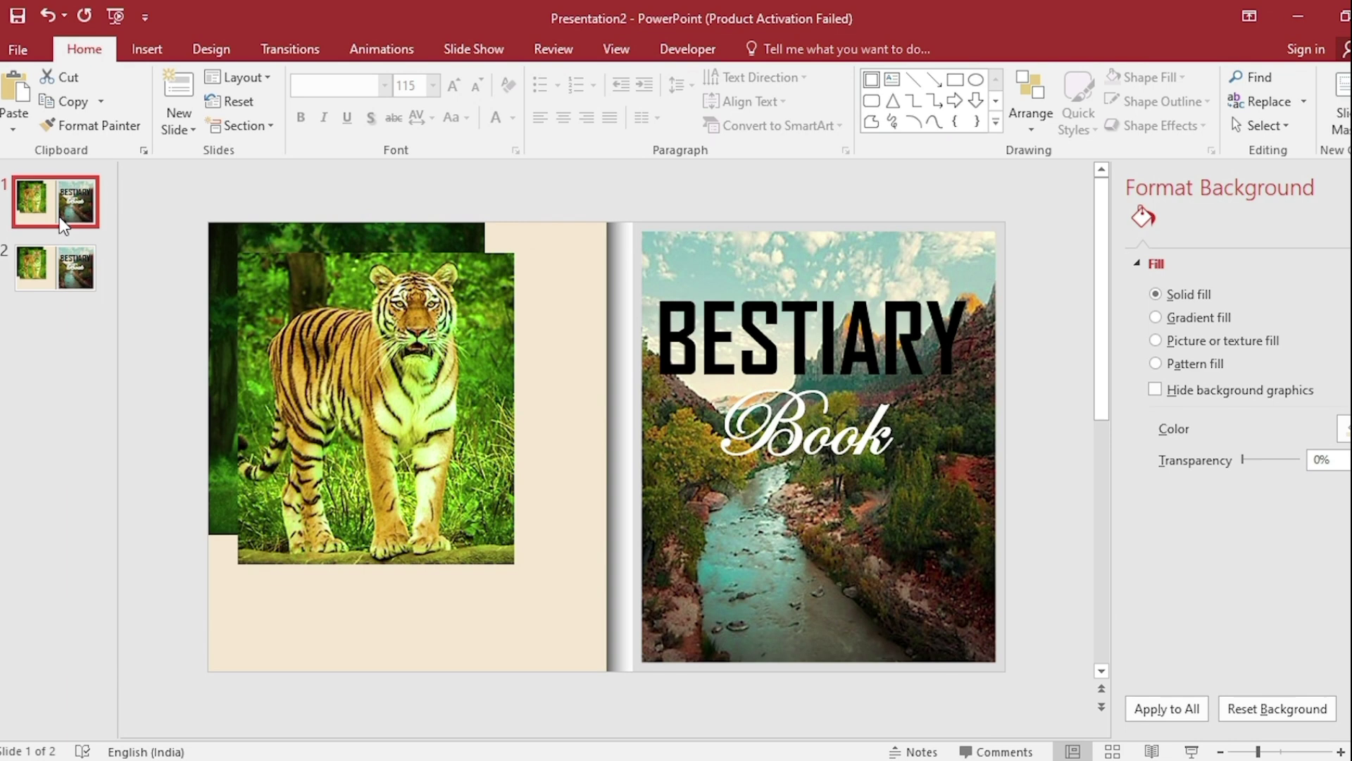
{"action": "left_click_drag", "start_coordinate": [161, 197], "coordinate": [550, 635]}
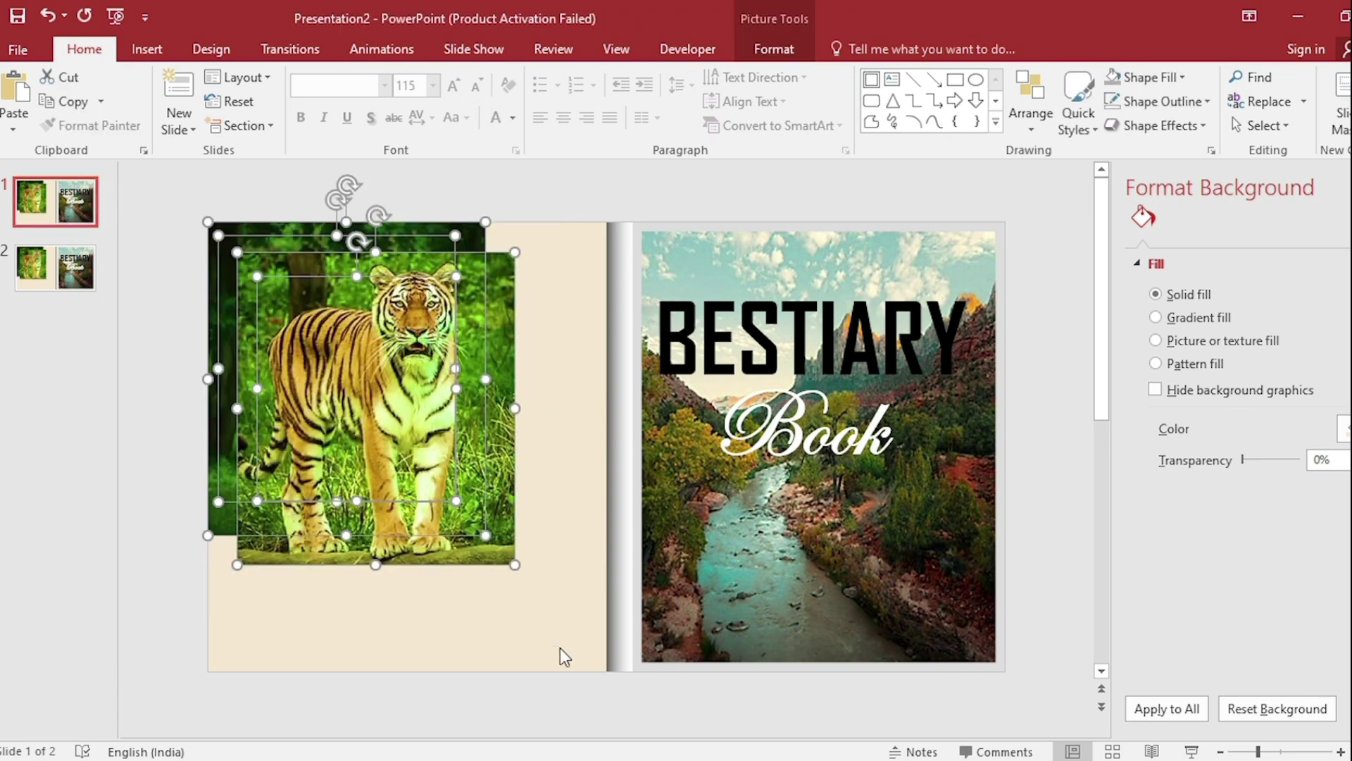
{"action": "key", "text": "Delete"}
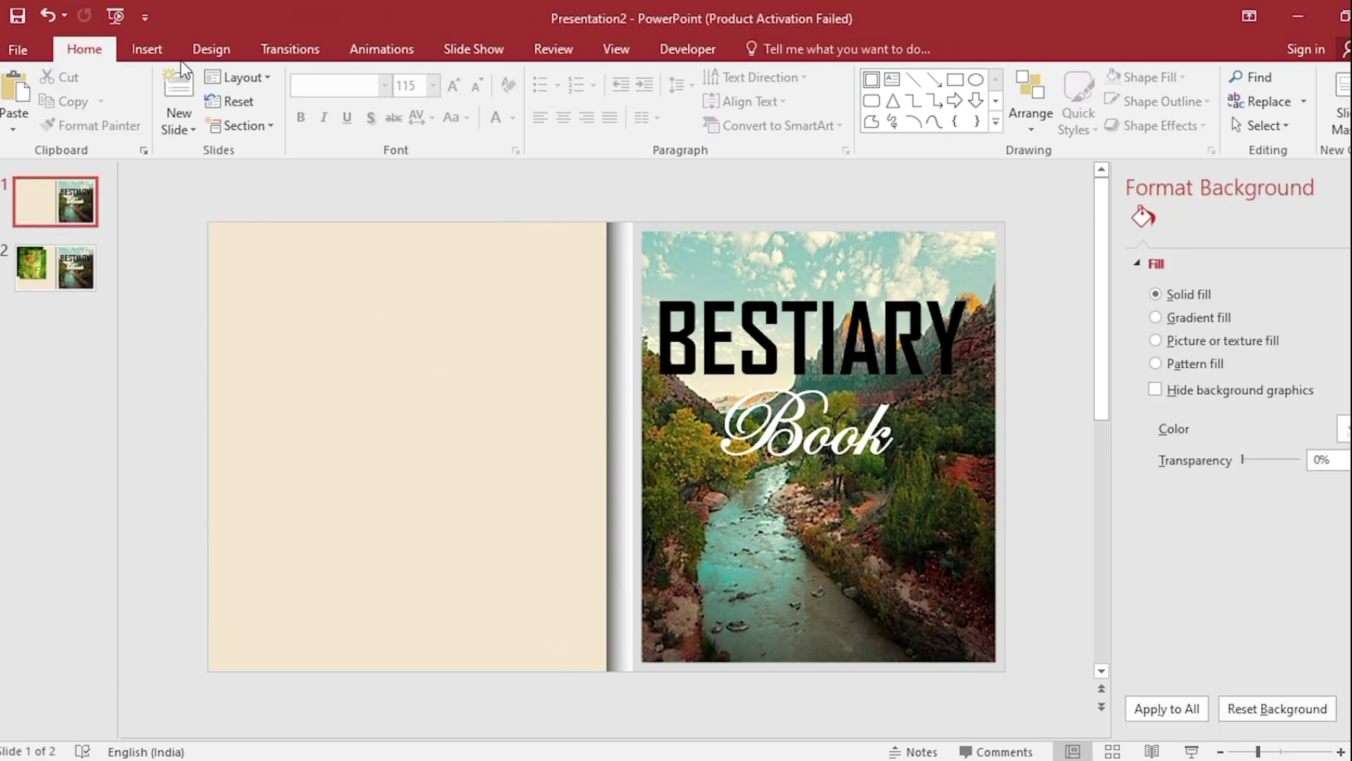
{"action": "left_click", "coordinate": [149, 50]}
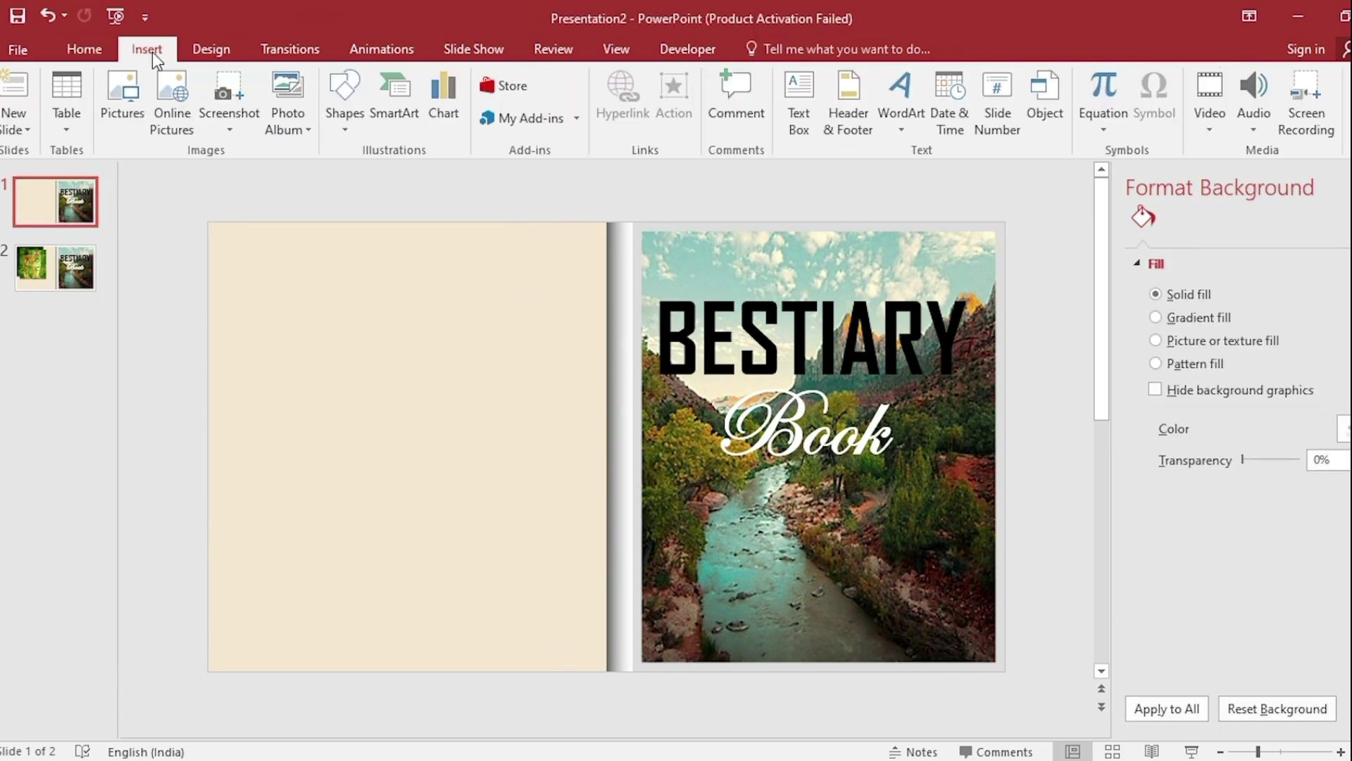
- Add a text box on the left page with A N I M A L S stacked one letter per line
{"action": "left_click", "coordinate": [812, 125]}
{"action": "left_click_drag", "start_coordinate": [314, 229], "coordinate": [512, 670]}
{"action": "type", "text": "A"}
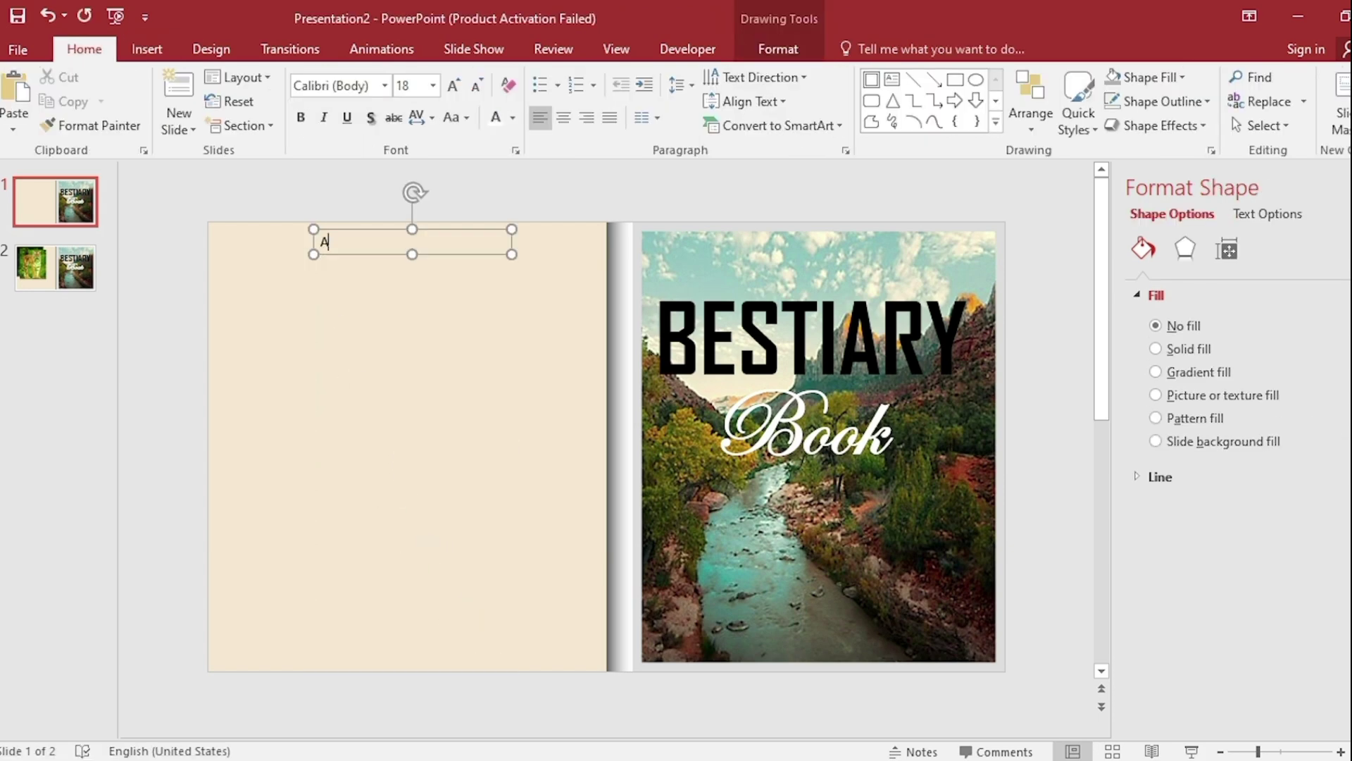
{"action": "key", "text": "Return"}
{"action": "type", "text": "I"}
{"action": "key", "text": "Return"}
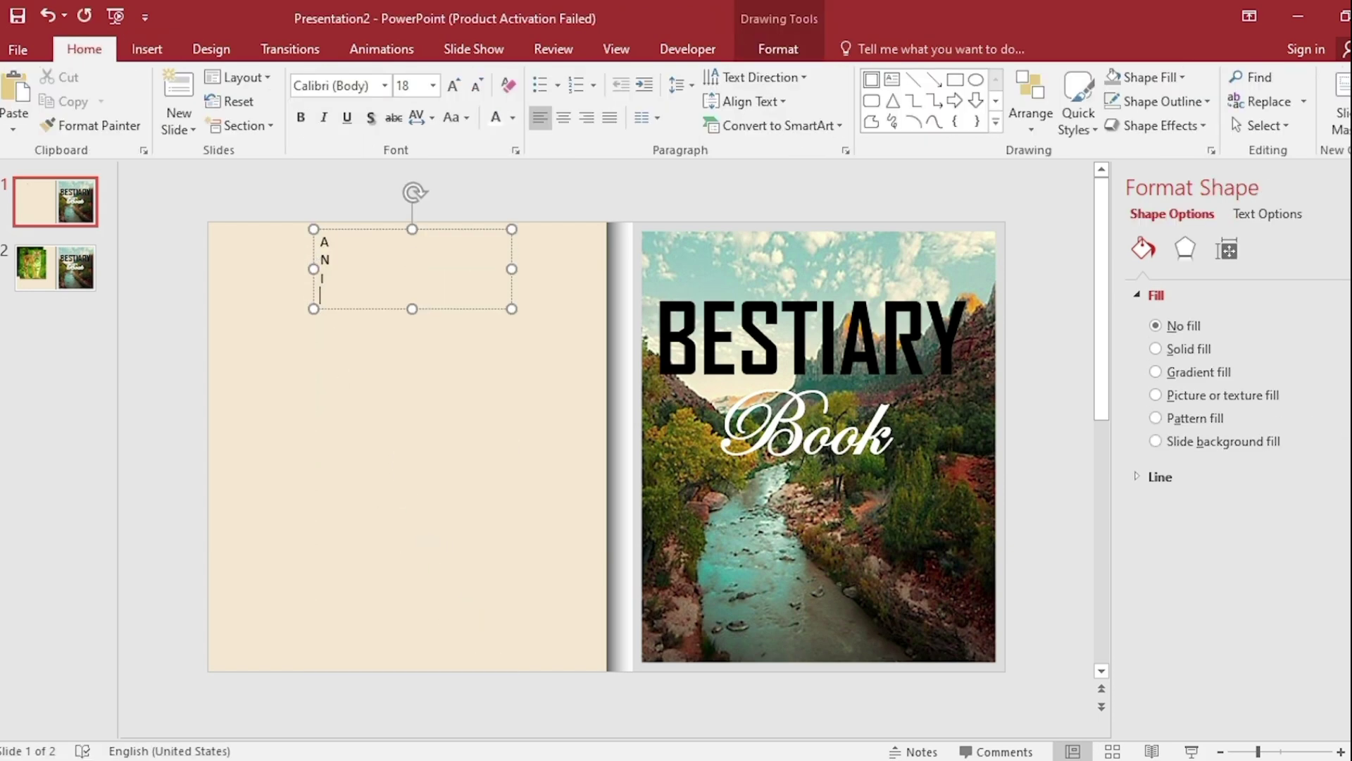
{"action": "key", "text": "Return"}
{"action": "type", "text": "A"}
{"action": "key", "text": "Return"}
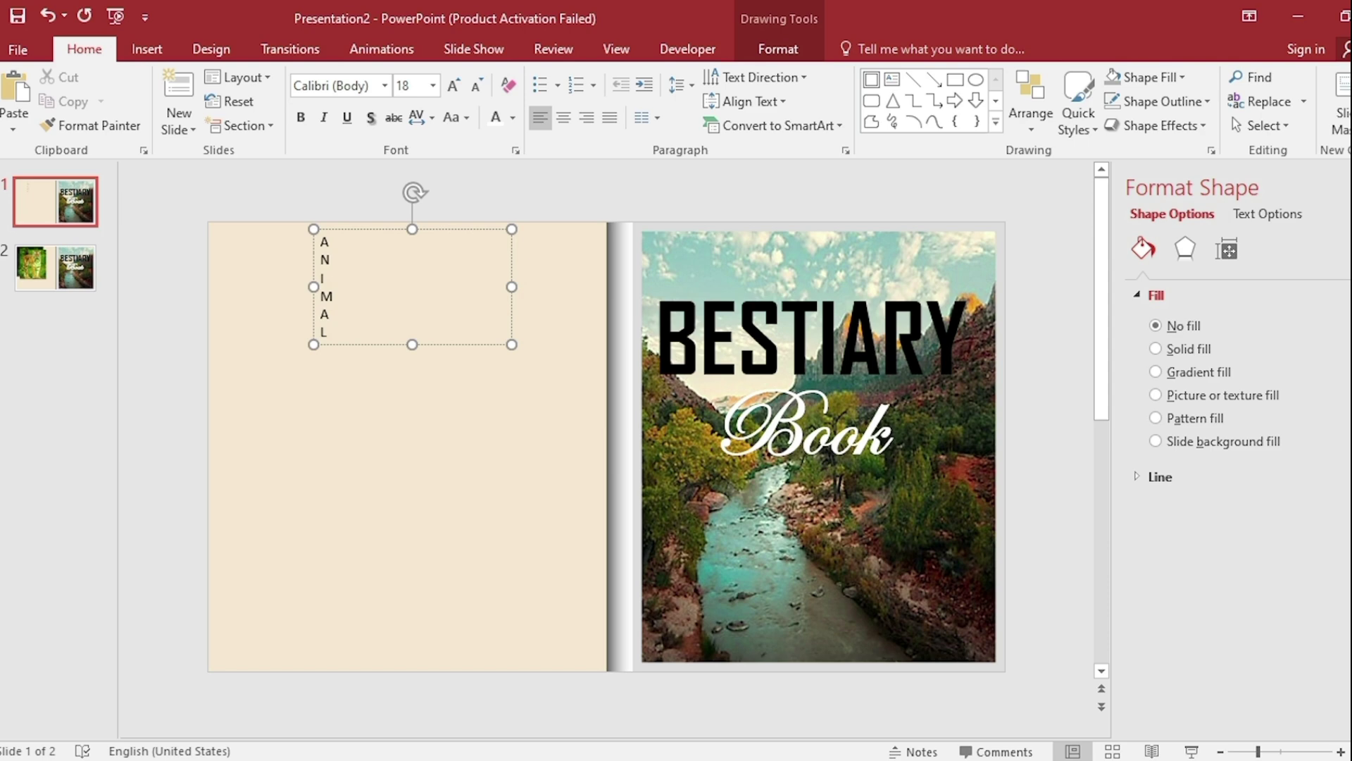
{"action": "key", "text": "Return"}
{"action": "type", "text": "S"}
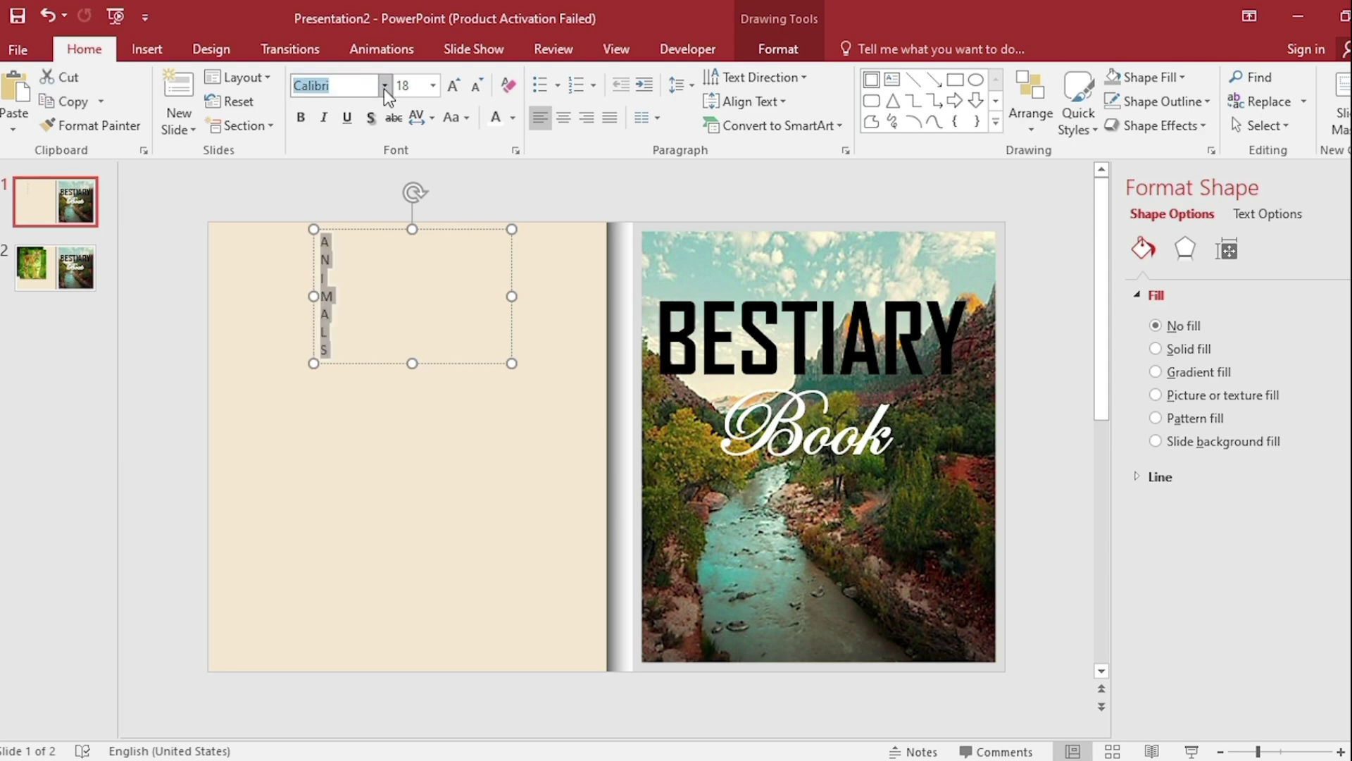
- Set ANIMALS in Arial Black and enlarge it to fill the page height
{"action": "left_click", "coordinate": [383, 86]}
{"action": "left_click", "coordinate": [364, 362]}
{"action": "left_click_drag", "start_coordinate": [364, 363], "coordinate": [315, 135]}
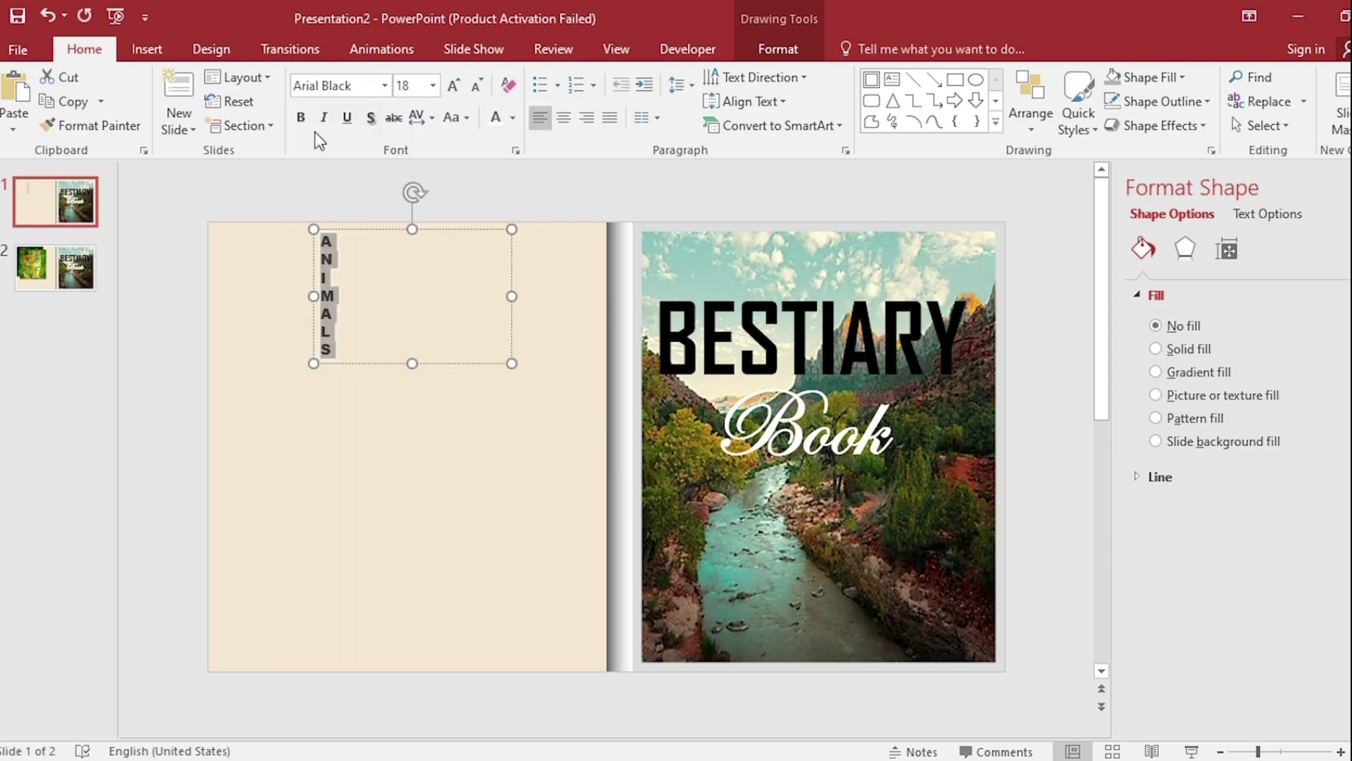
{"action": "left_click", "coordinate": [456, 82]}
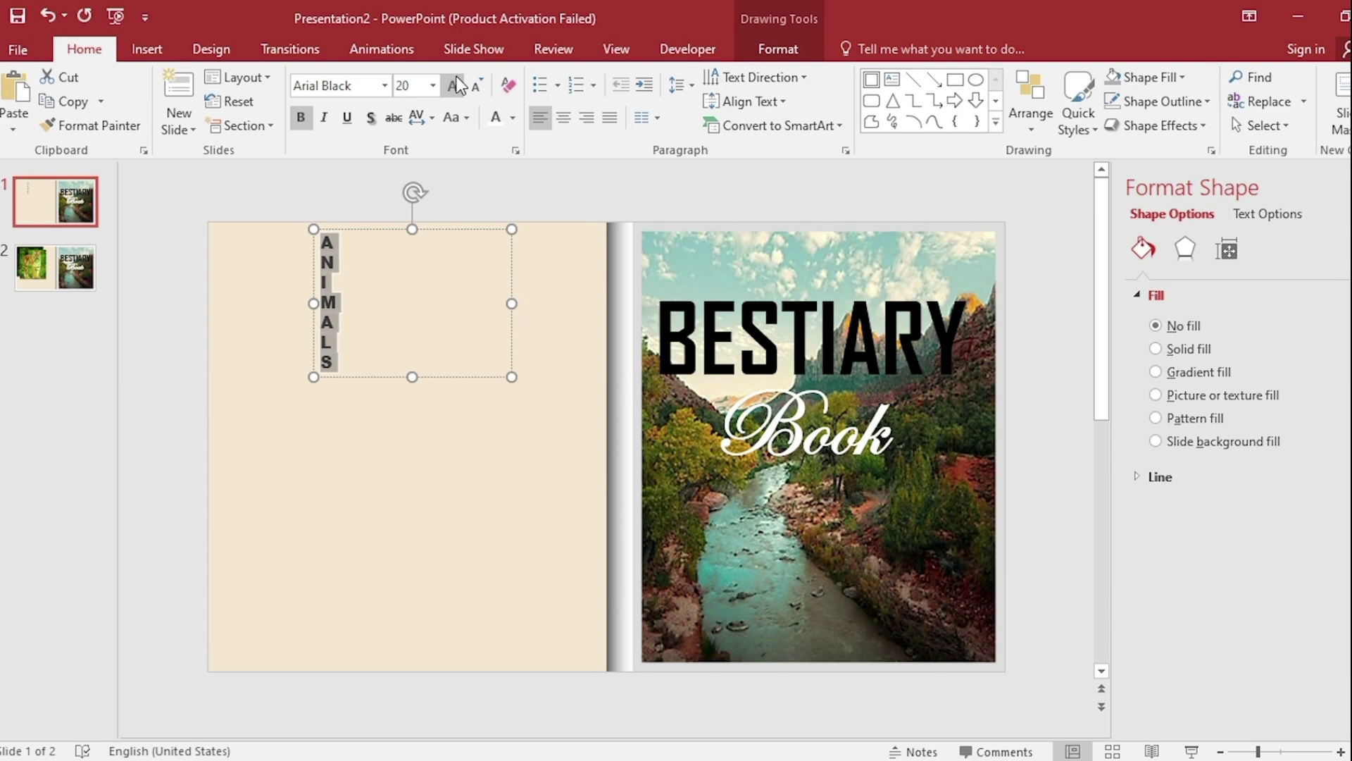
{"action": "left_click", "coordinate": [457, 76]}
{"action": "left_click", "coordinate": [458, 76]}
{"action": "left_click", "coordinate": [457, 77]}
{"action": "left_click", "coordinate": [440, 229]}
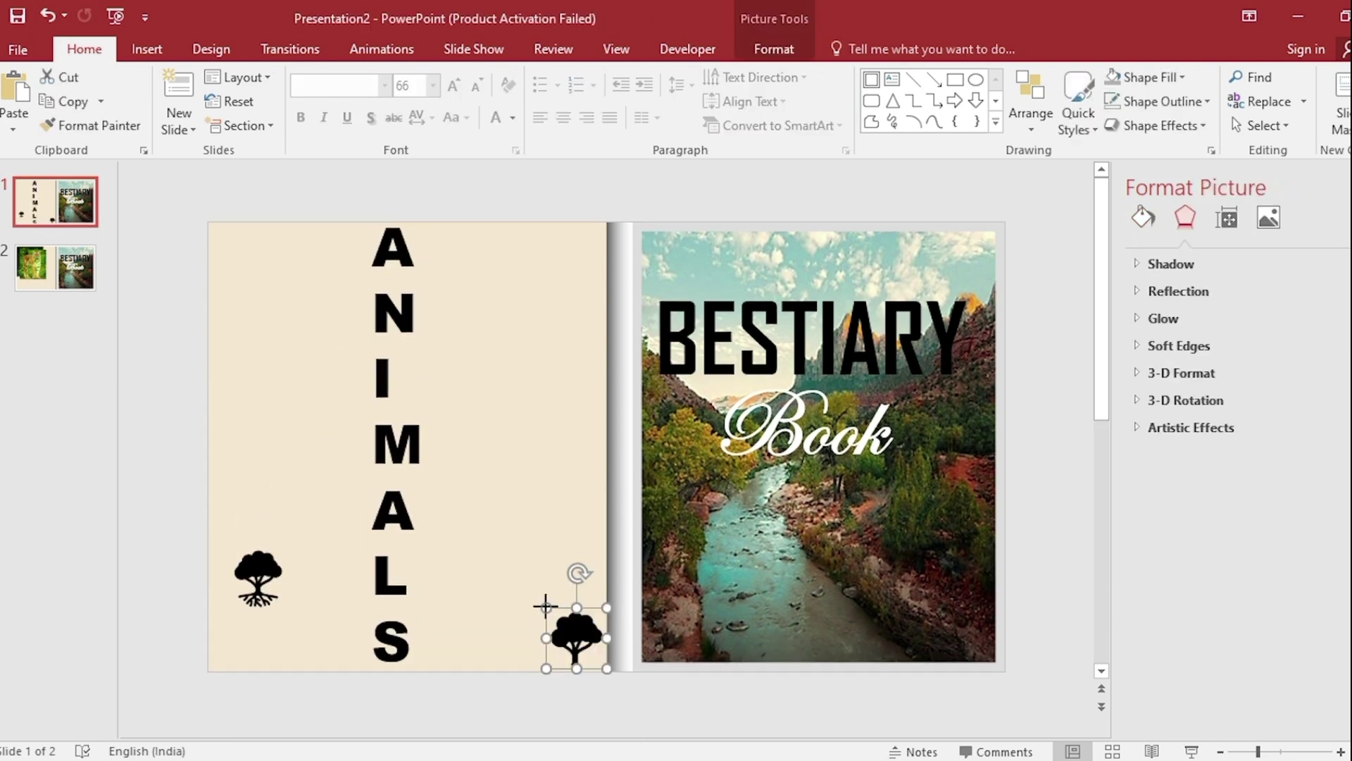
- Position and enlarge the two tree silhouettes beside ANIMALS and select both
{"action": "left_click_drag", "start_coordinate": [451, 540], "coordinate": [452, 539]}
{"action": "mouse_move", "coordinate": [258, 578]}
{"action": "left_mouse_down"}
{"action": "mouse_move", "coordinate": [317, 561]}
{"action": "mouse_move", "coordinate": [244, 613]}
{"action": "mouse_move", "coordinate": [219, 669]}
{"action": "left_mouse_up"}
{"action": "left_click", "coordinate": [282, 553]}
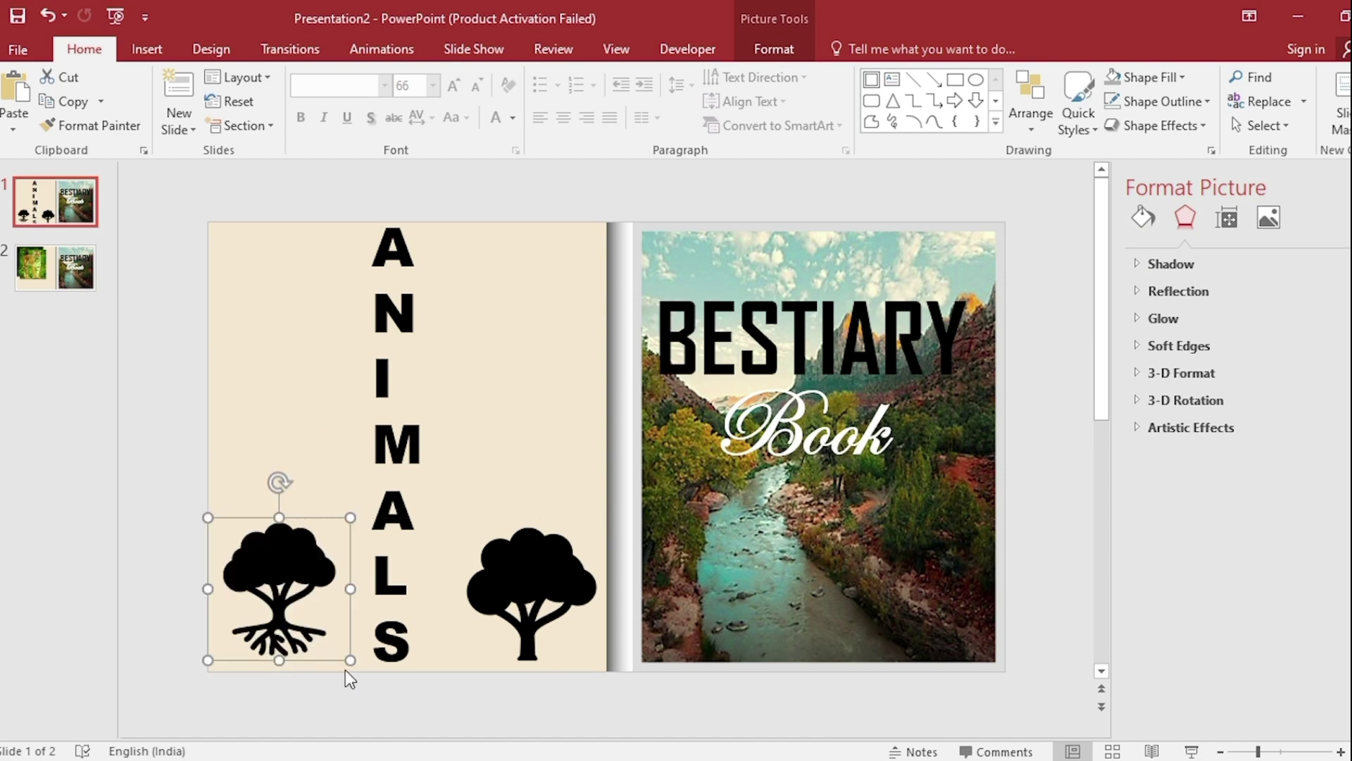
{"action": "left_click", "coordinate": [291, 572], "text": "shift"}
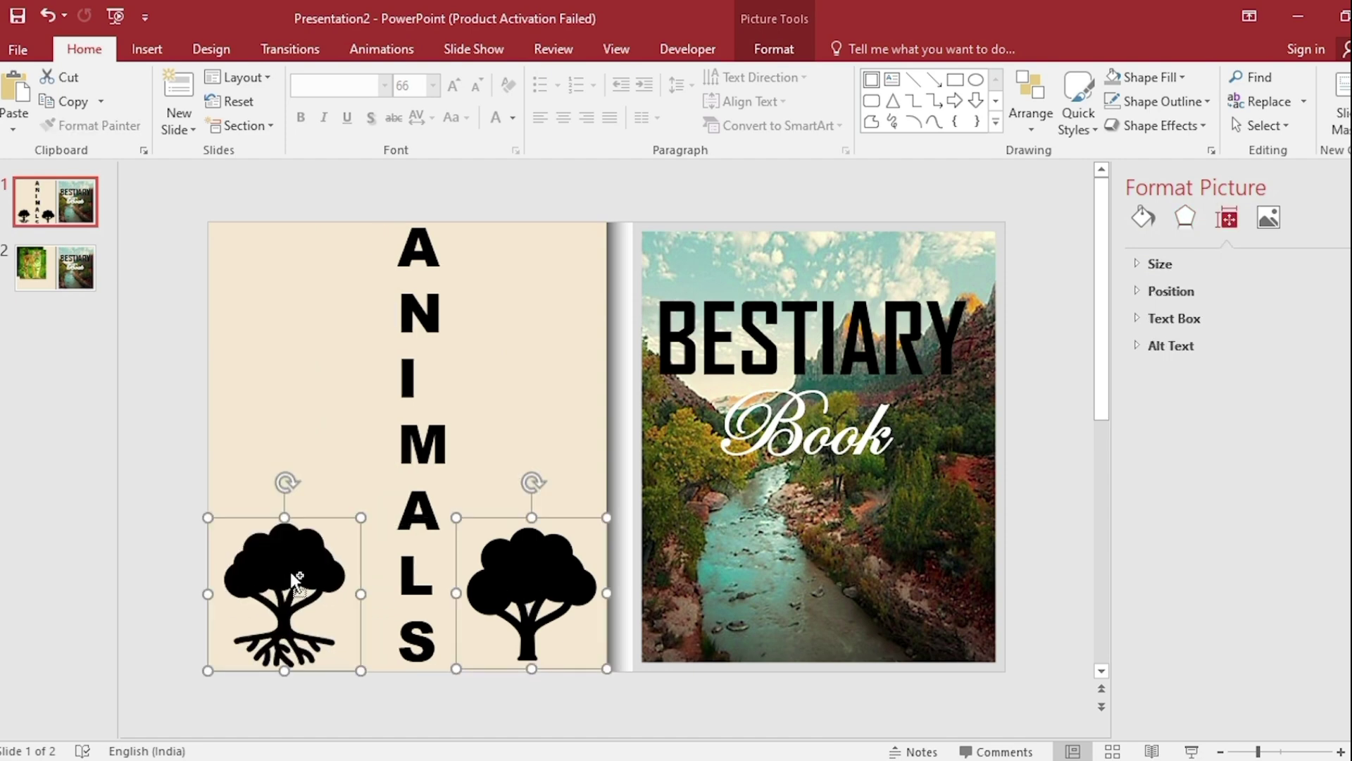
- Recolour both tree silhouettes to a light gray
{"action": "left_click", "coordinate": [769, 53]}
{"action": "left_click", "coordinate": [163, 96]}
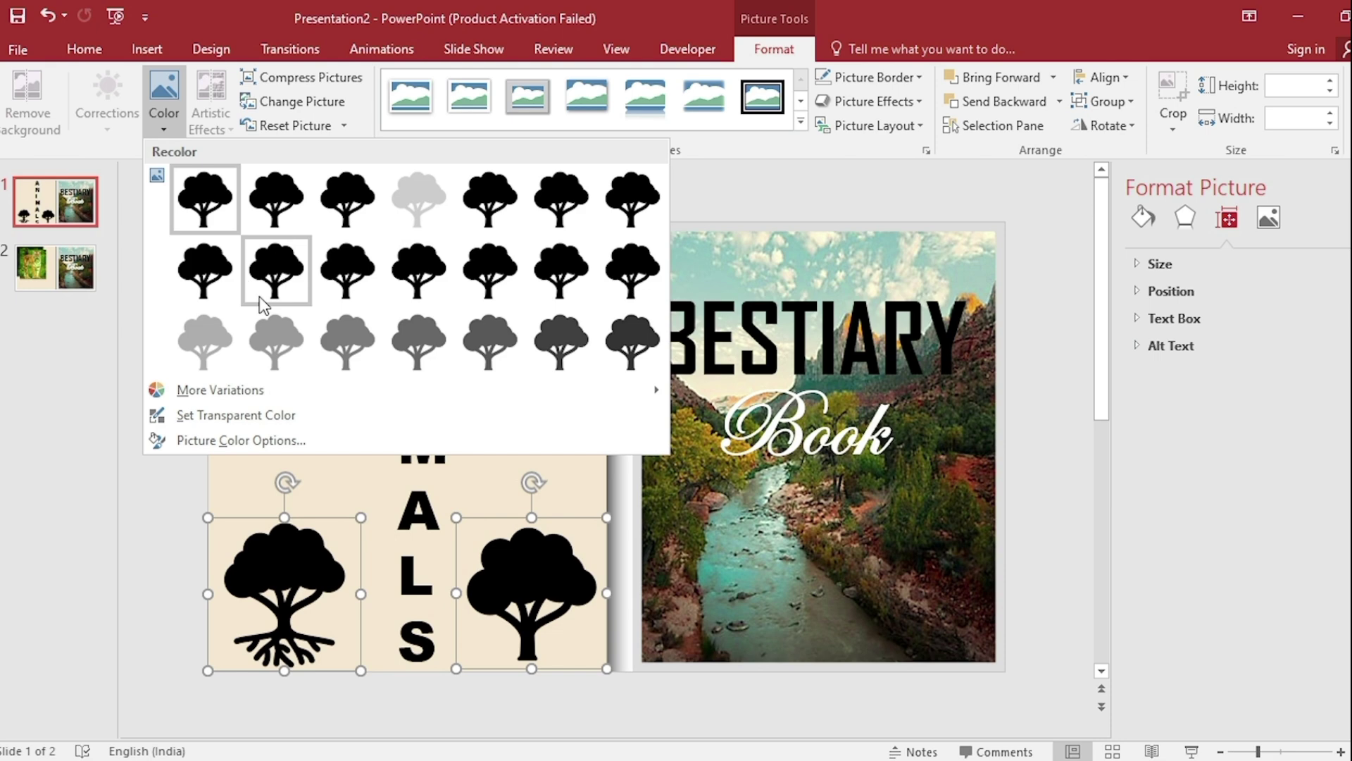
{"action": "left_click", "coordinate": [346, 332]}
{"action": "left_click", "coordinate": [62, 293]}
- On slide 2 delete the cover photo and titles, fill the right page with the tiger, sent to back
{"action": "left_click", "coordinate": [376, 402]}
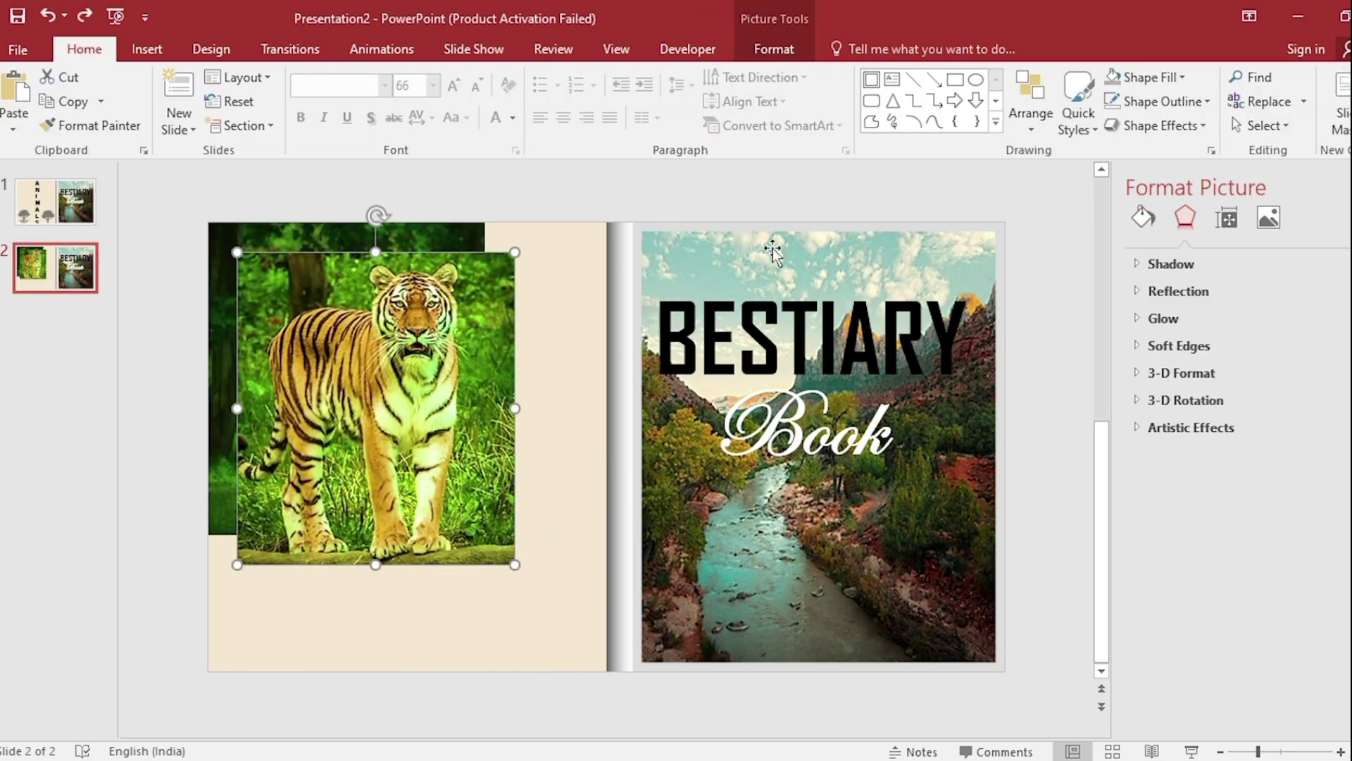
{"action": "left_click", "coordinate": [818, 581]}
{"action": "left_click", "coordinate": [803, 428], "text": "shift"}
{"action": "key", "text": "Delete"}
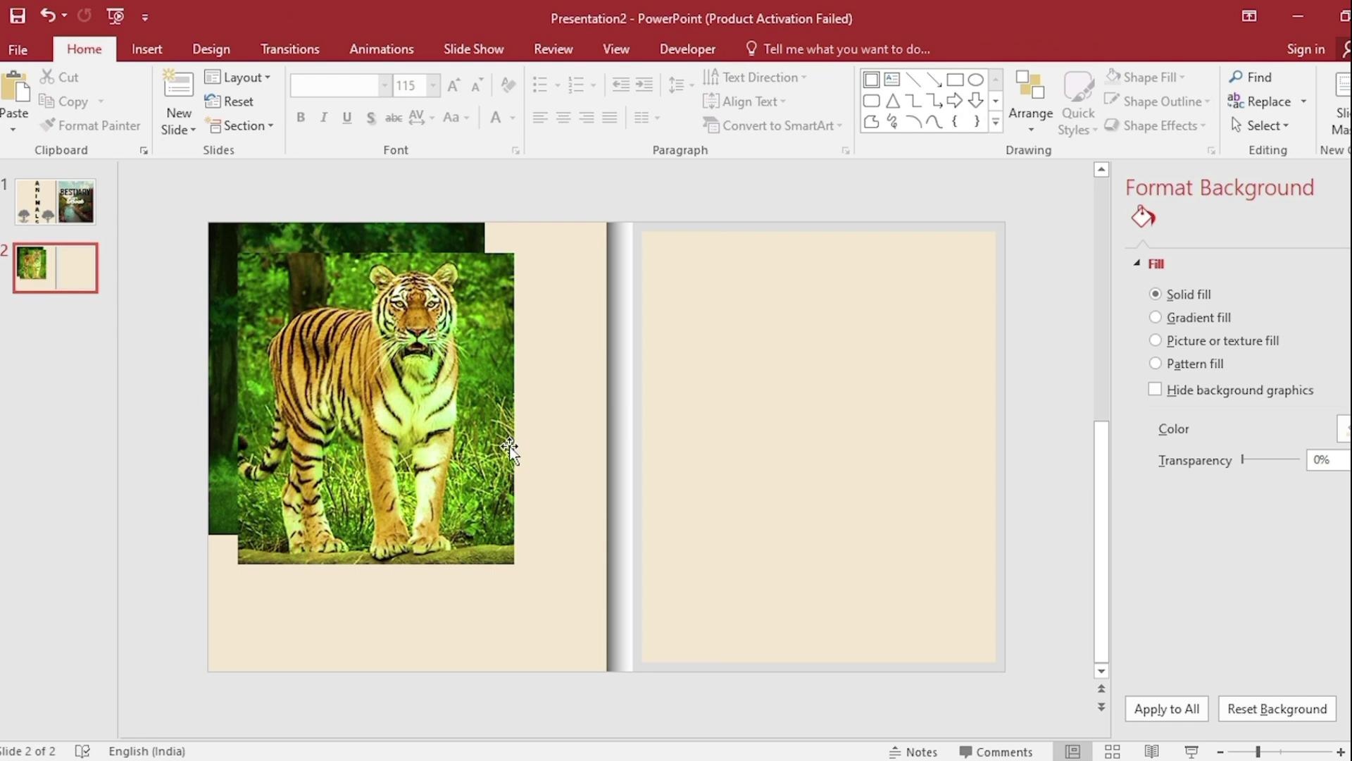
{"action": "left_click_drag", "start_coordinate": [414, 424], "coordinate": [782, 394]}
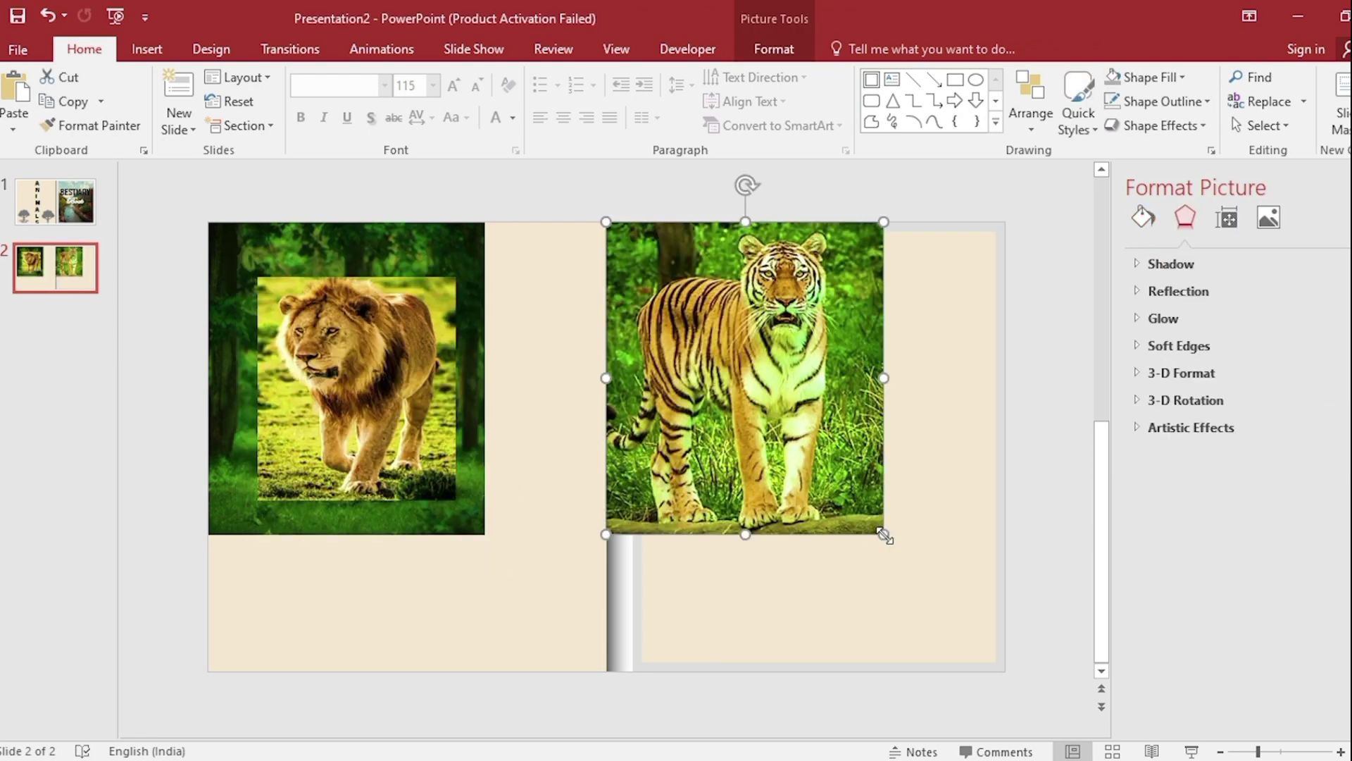
{"action": "left_click_drag", "start_coordinate": [884, 534], "coordinate": [1004, 670]}
{"action": "right_click", "coordinate": [830, 380]}
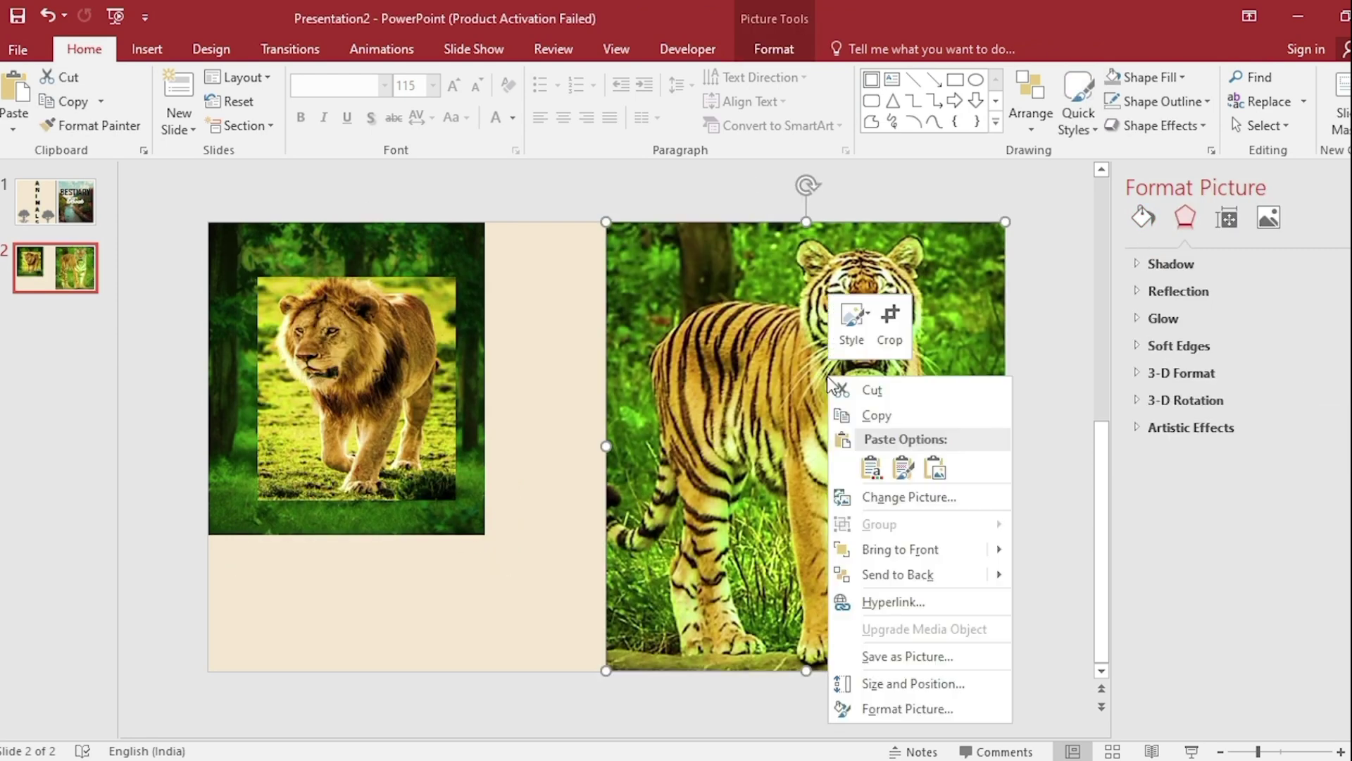
{"action": "left_click", "coordinate": [1046, 551]}
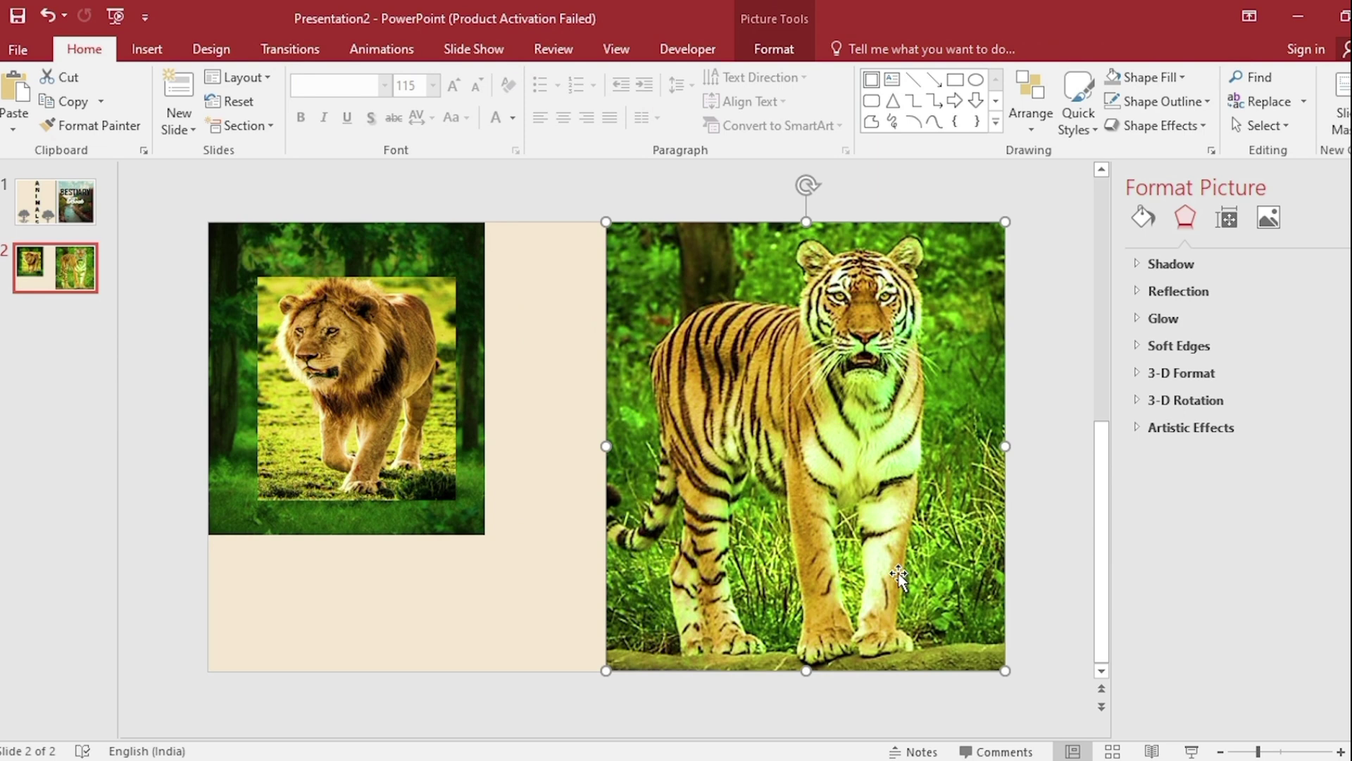
- Duplicate the tiger slide and fill slide 3's right page with the lion, sent to back
{"action": "left_click", "coordinate": [63, 279]}
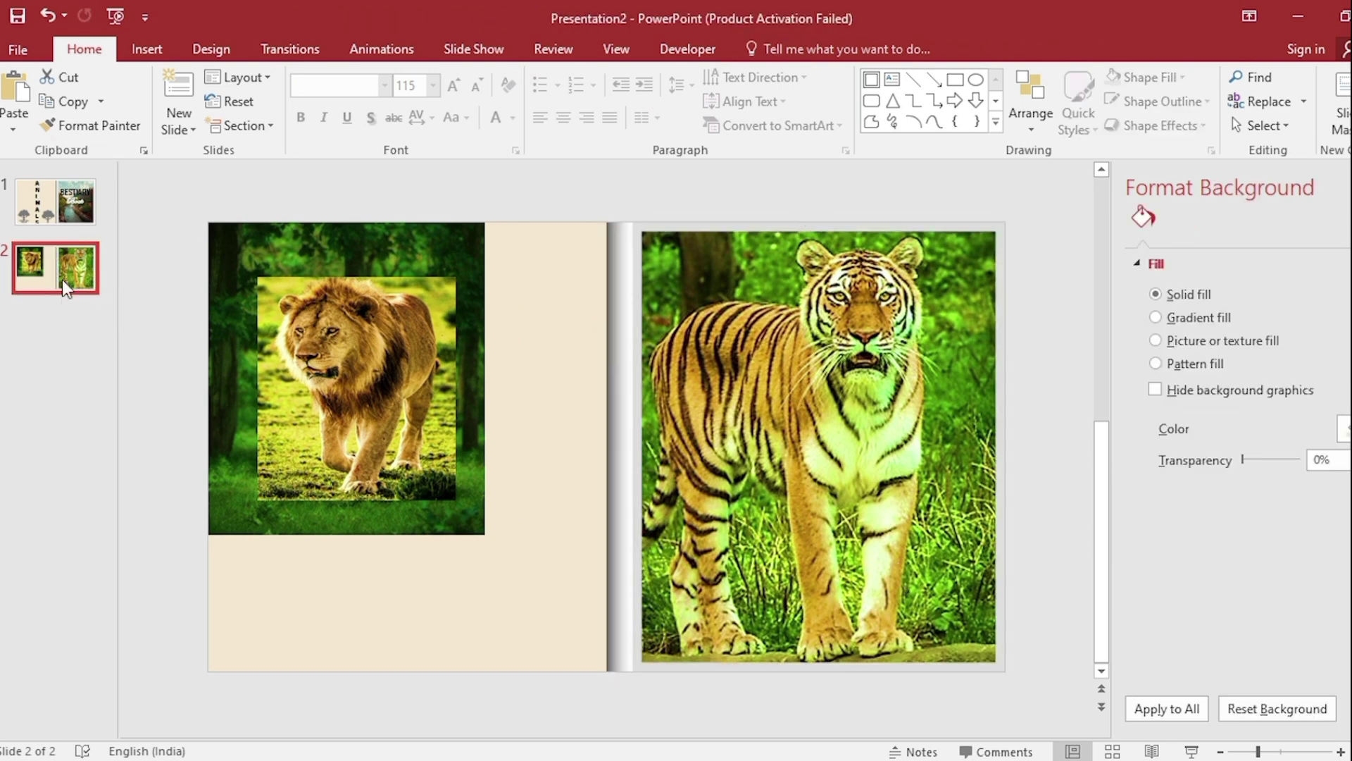
{"action": "right_click", "coordinate": [62, 279]}
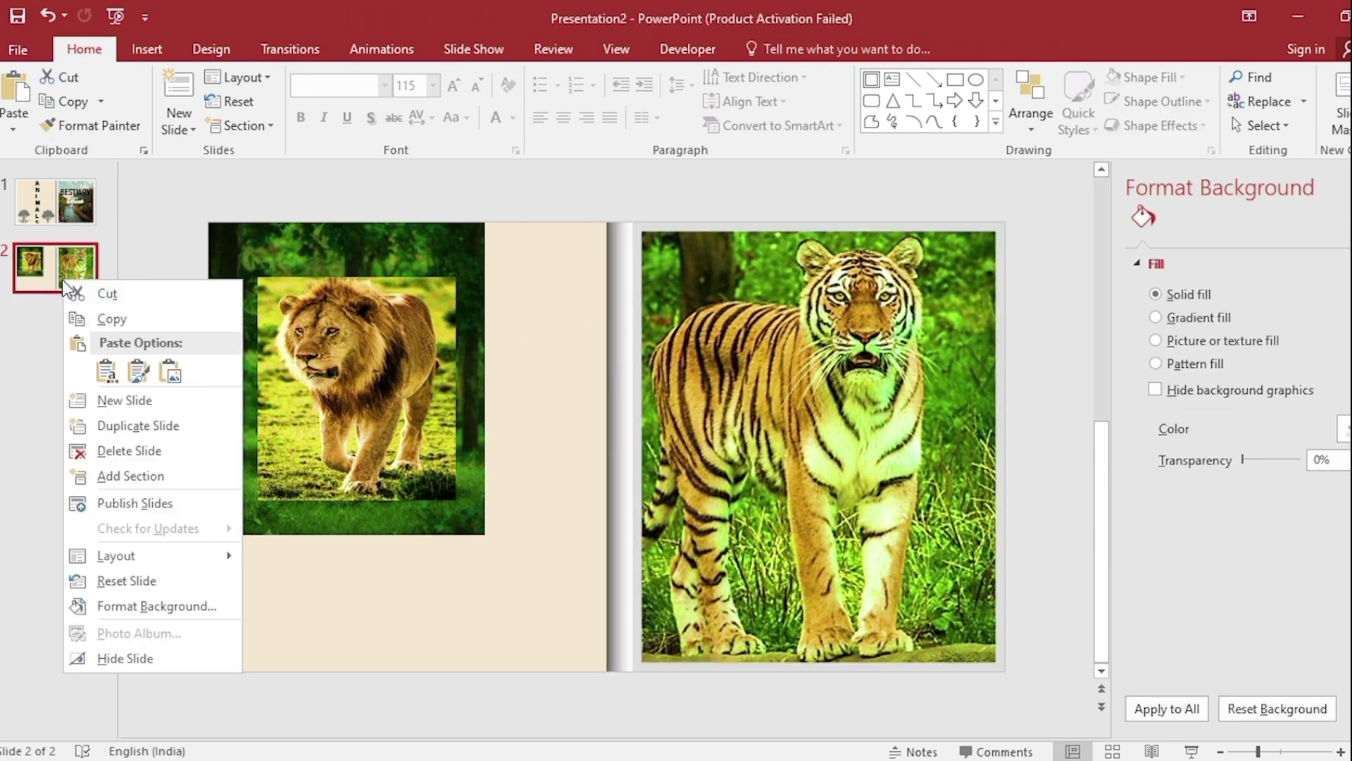
{"action": "left_click", "coordinate": [121, 426]}
{"action": "left_click", "coordinate": [800, 421]}
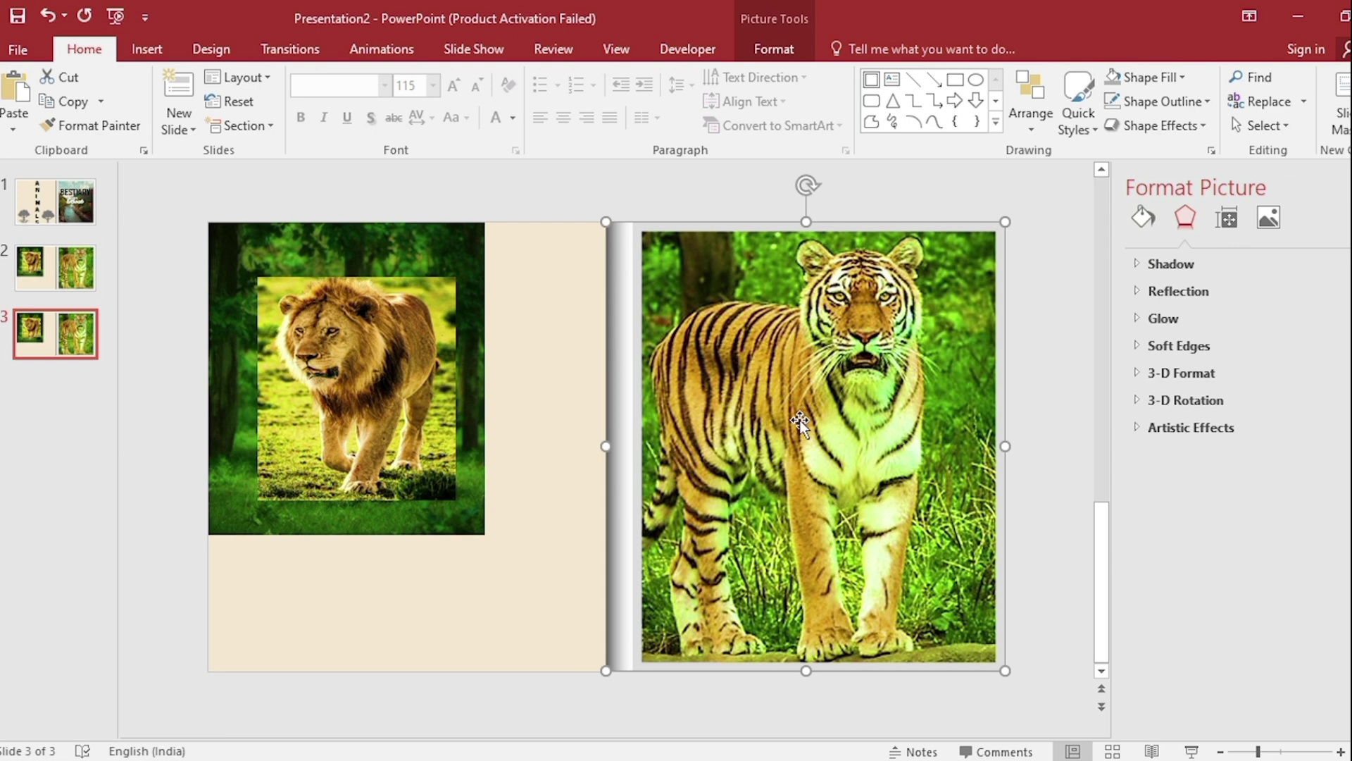
{"action": "key", "text": "Delete"}
{"action": "left_click", "coordinate": [424, 370]}
{"action": "left_click_drag", "start_coordinate": [423, 371], "coordinate": [771, 314]}
{"action": "left_click_drag", "start_coordinate": [804, 449], "coordinate": [943, 668]}
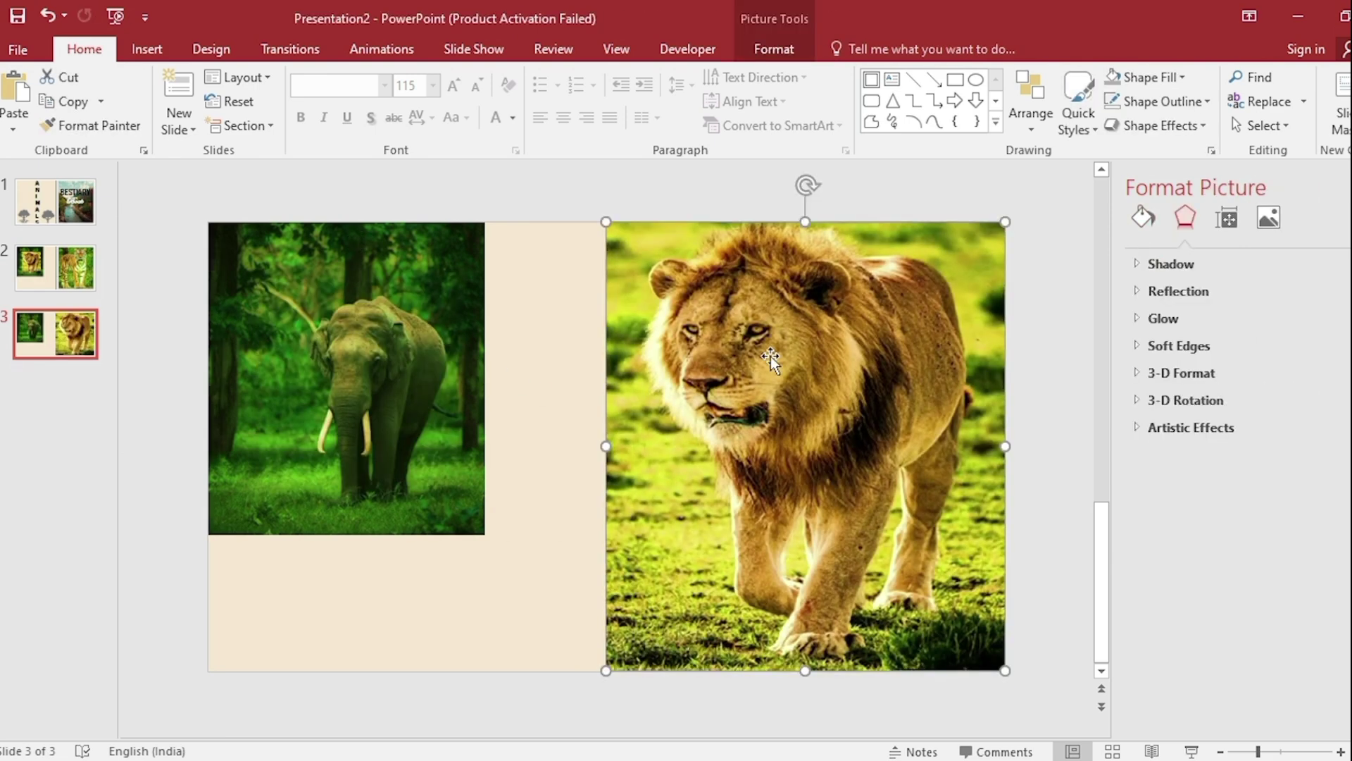
{"action": "right_click", "coordinate": [771, 356]}
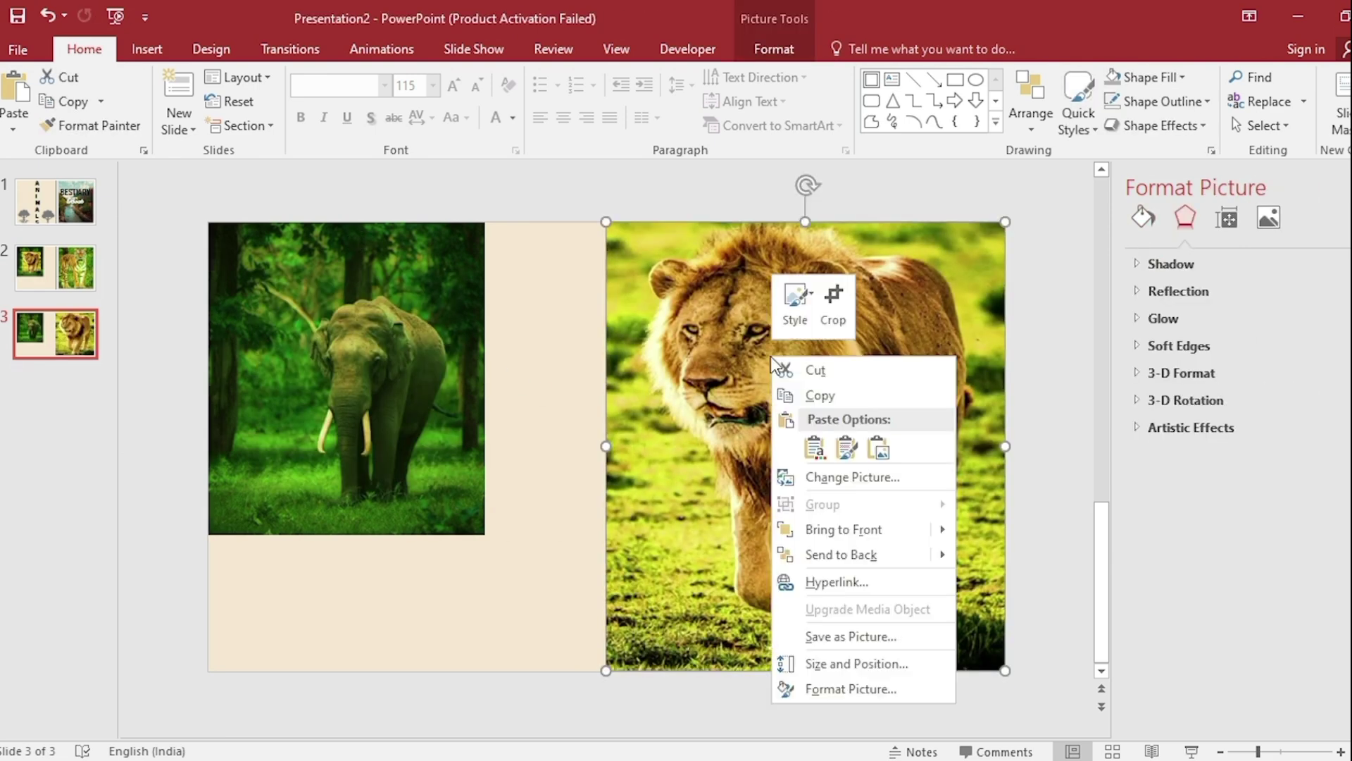
{"action": "left_click", "coordinate": [846, 560]}
- Duplicate the lion slide and fill slide 4's right page with the elephant, sent to back
{"action": "left_click", "coordinate": [30, 338]}
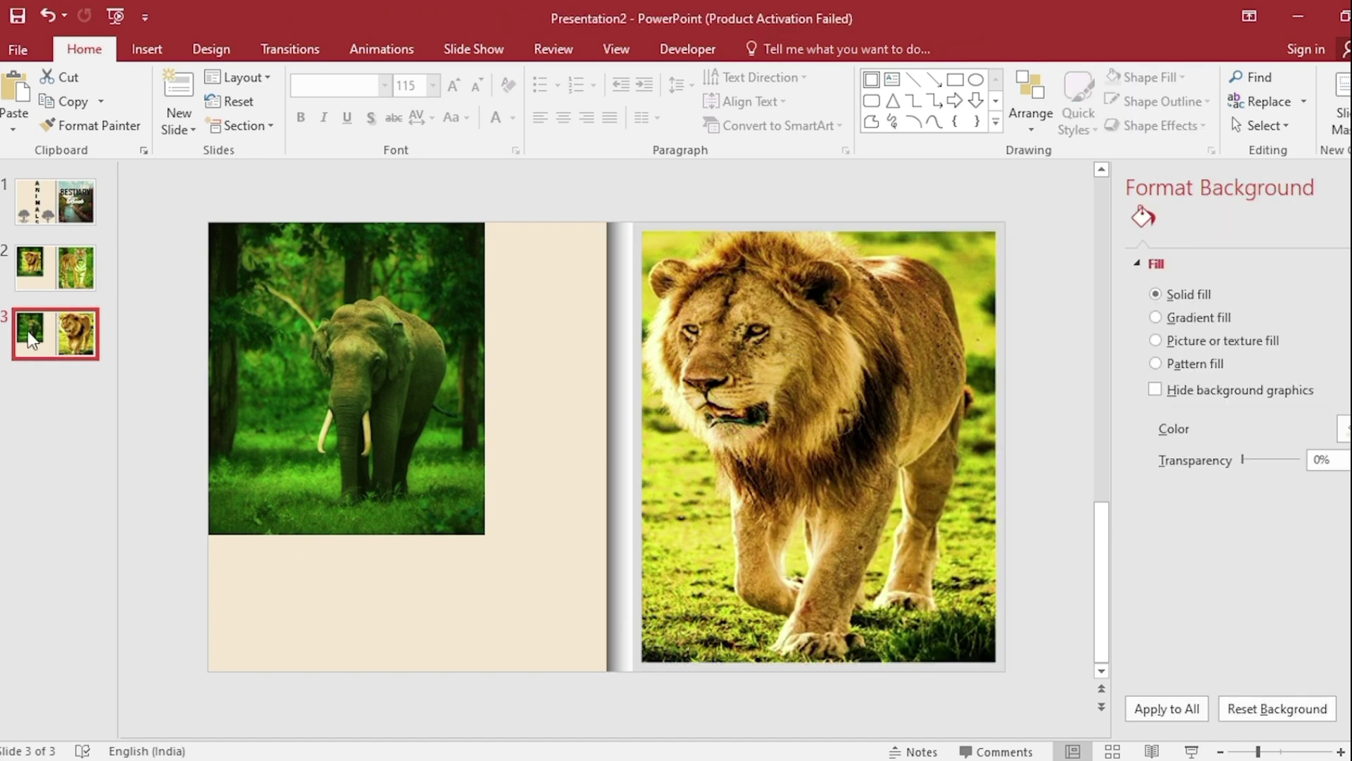
{"action": "right_click", "coordinate": [31, 338]}
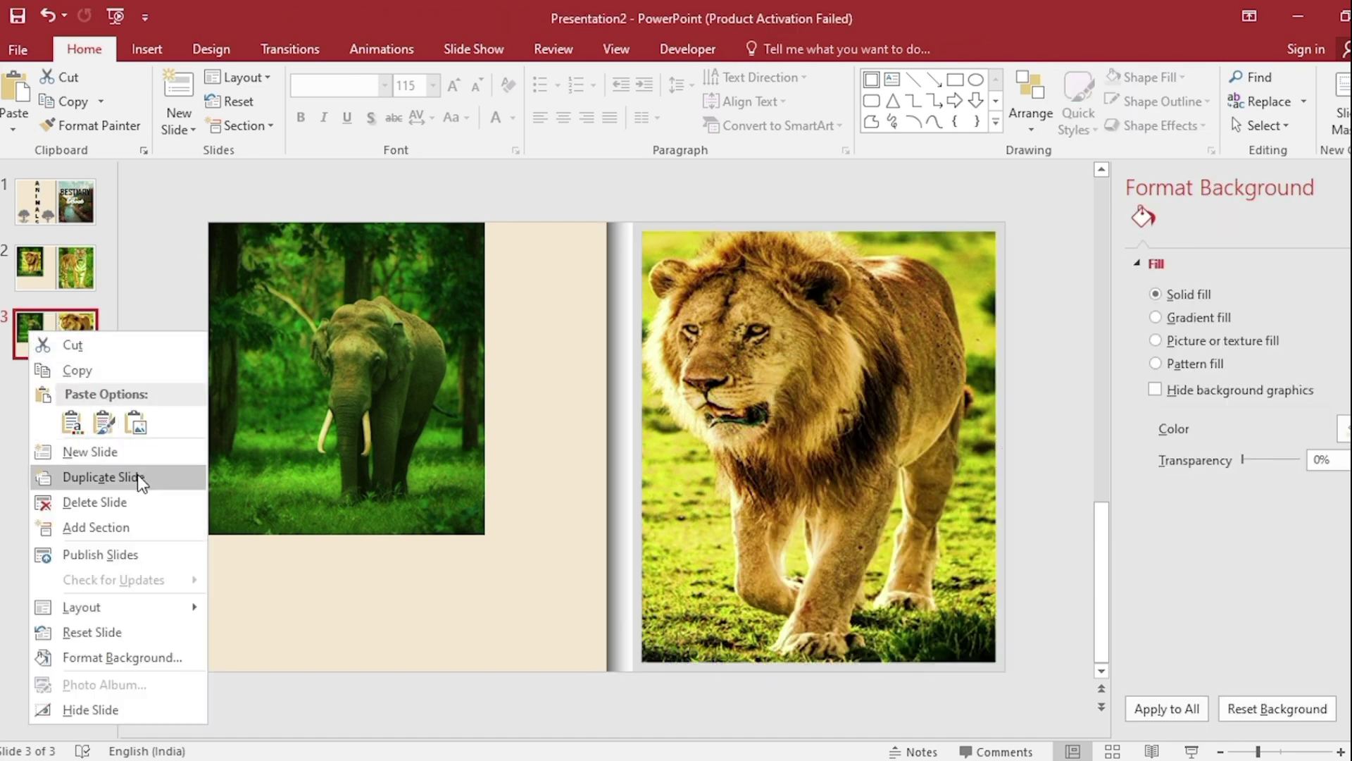
{"action": "key", "text": "Escape"}
{"action": "left_click", "coordinate": [724, 401]}
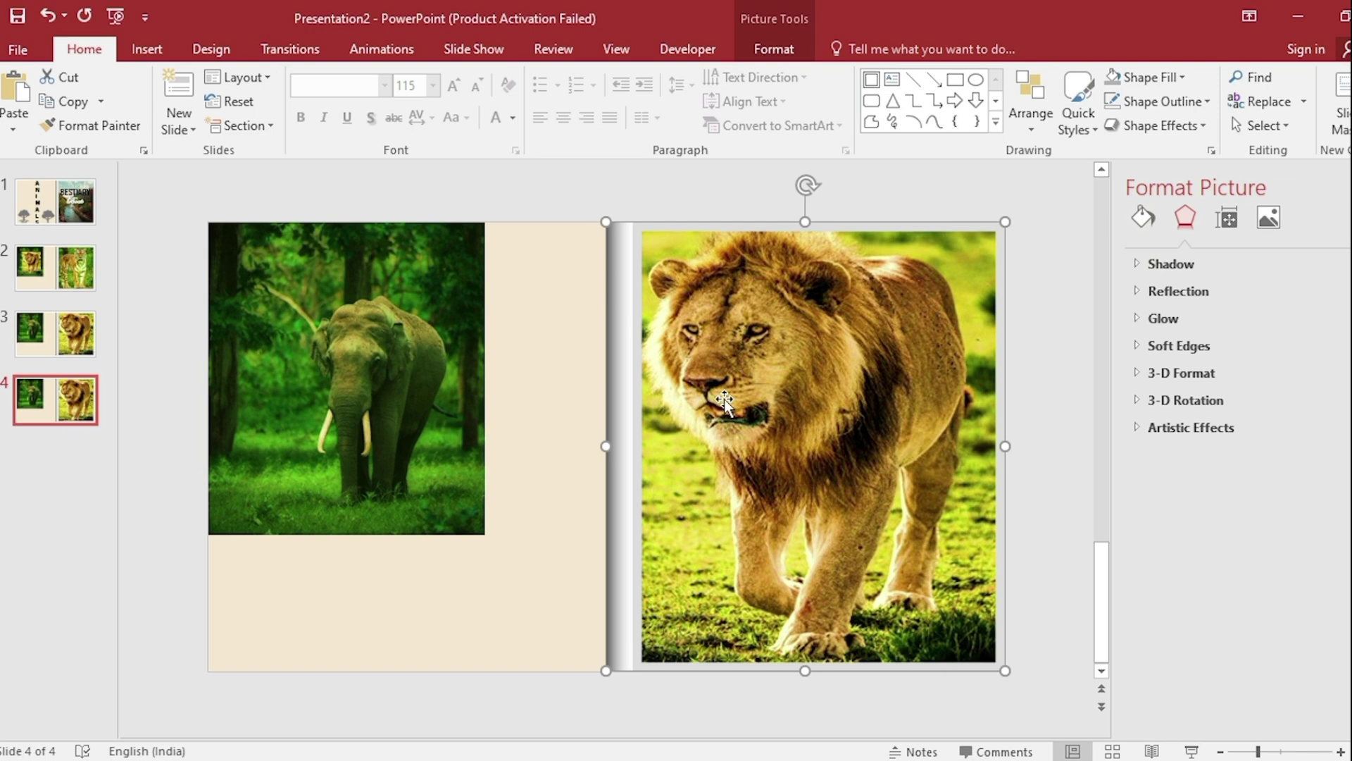
{"action": "key", "text": "Delete"}
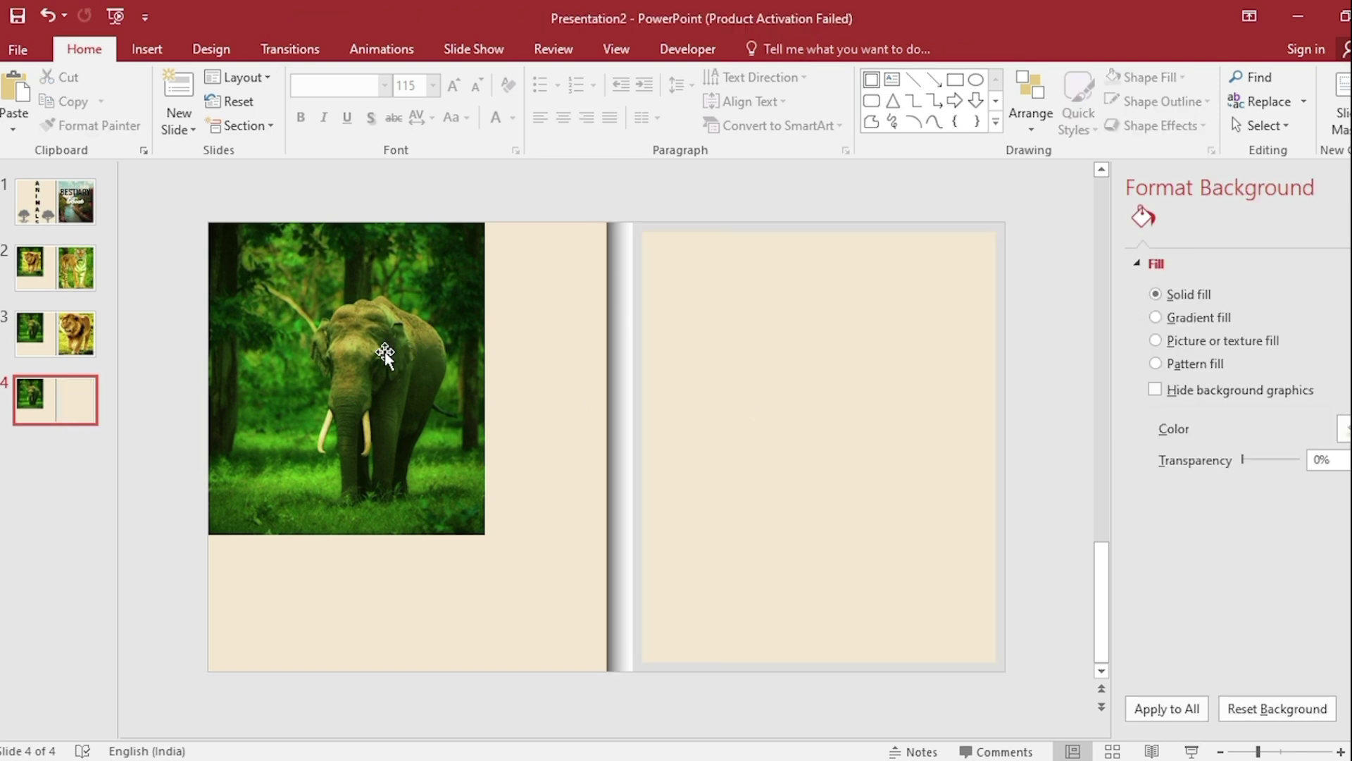
{"action": "left_click", "coordinate": [384, 351]}
{"action": "left_click_drag", "start_coordinate": [385, 351], "coordinate": [784, 350]}
{"action": "mouse_move", "coordinate": [883, 535]}
{"action": "left_mouse_down"}
{"action": "mouse_move", "coordinate": [945, 658]}
{"action": "mouse_move", "coordinate": [1004, 670]}
{"action": "left_mouse_up"}
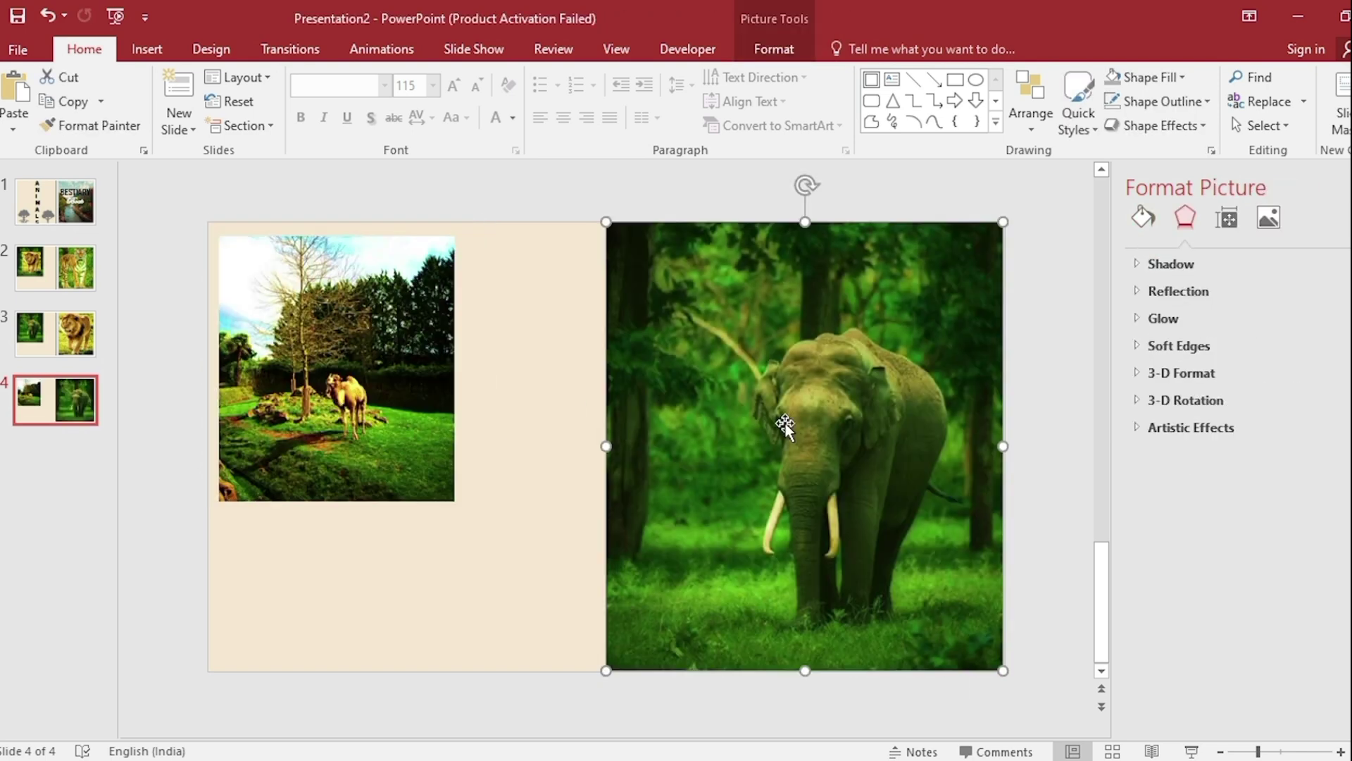
{"action": "right_click", "coordinate": [784, 426]}
{"action": "left_click", "coordinate": [853, 274]}
- Duplicate the elephant slide and fill slide 5's right page with the camel, sent to back
{"action": "left_click", "coordinate": [70, 405]}
{"action": "right_click", "coordinate": [70, 406]}
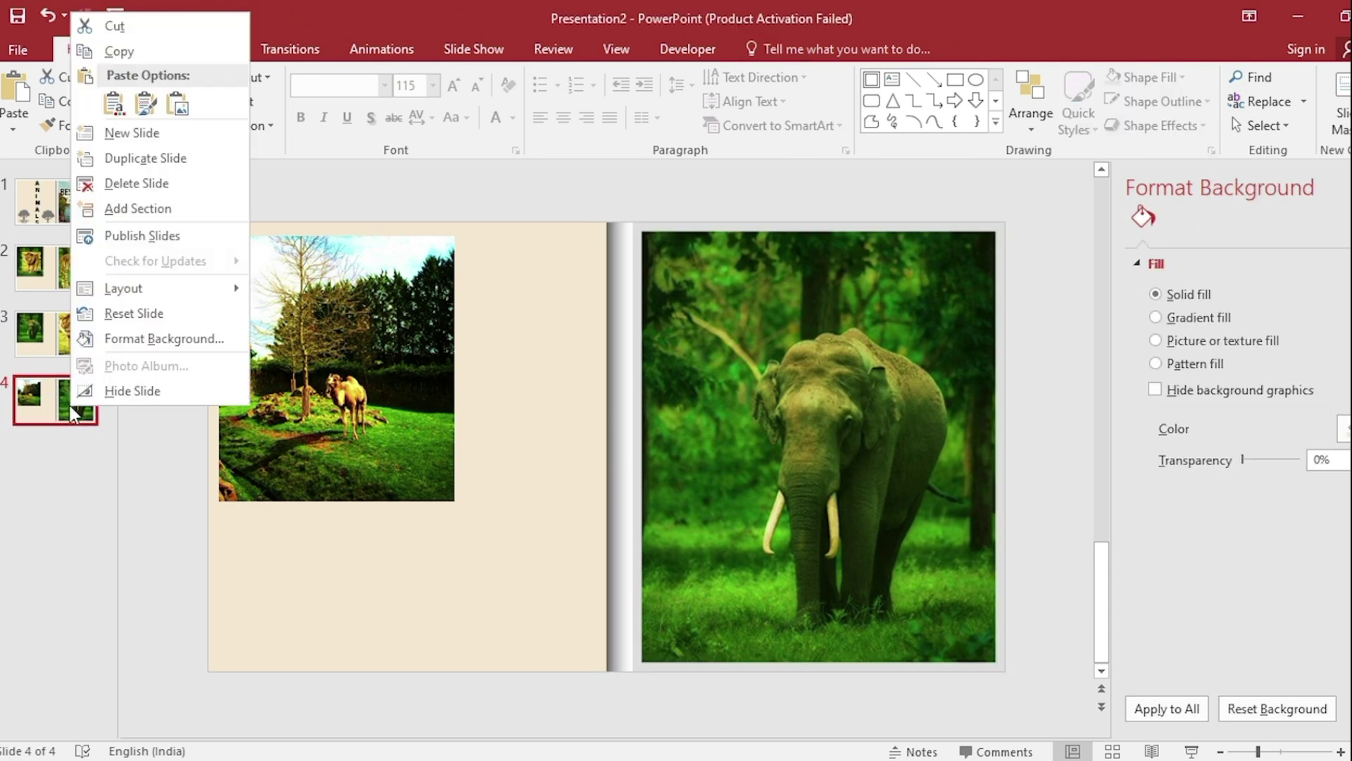
{"action": "left_click", "coordinate": [177, 160]}
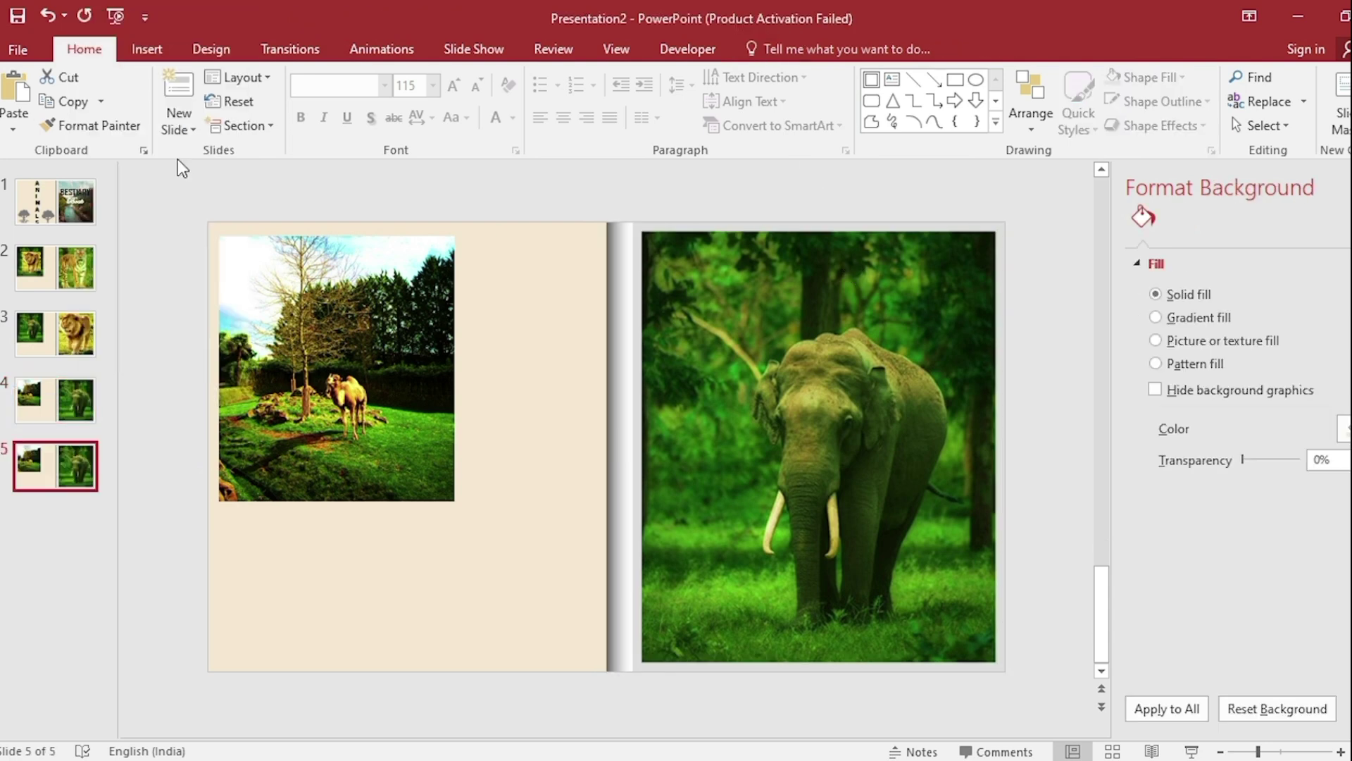
{"action": "left_click", "coordinate": [727, 432]}
{"action": "key", "text": "Delete"}
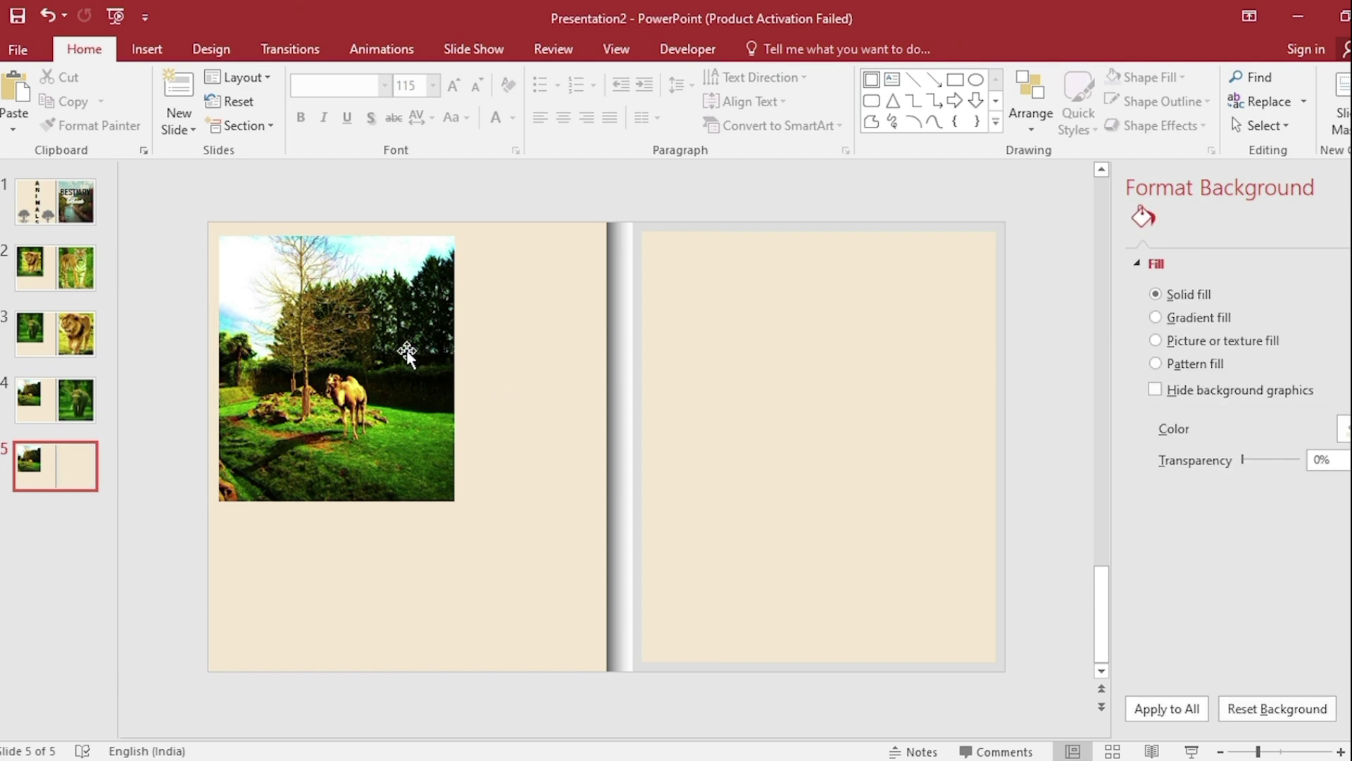
{"action": "left_click", "coordinate": [406, 355]}
{"action": "left_click_drag", "start_coordinate": [407, 354], "coordinate": [795, 339]}
{"action": "left_click_drag", "start_coordinate": [841, 492], "coordinate": [970, 662]}
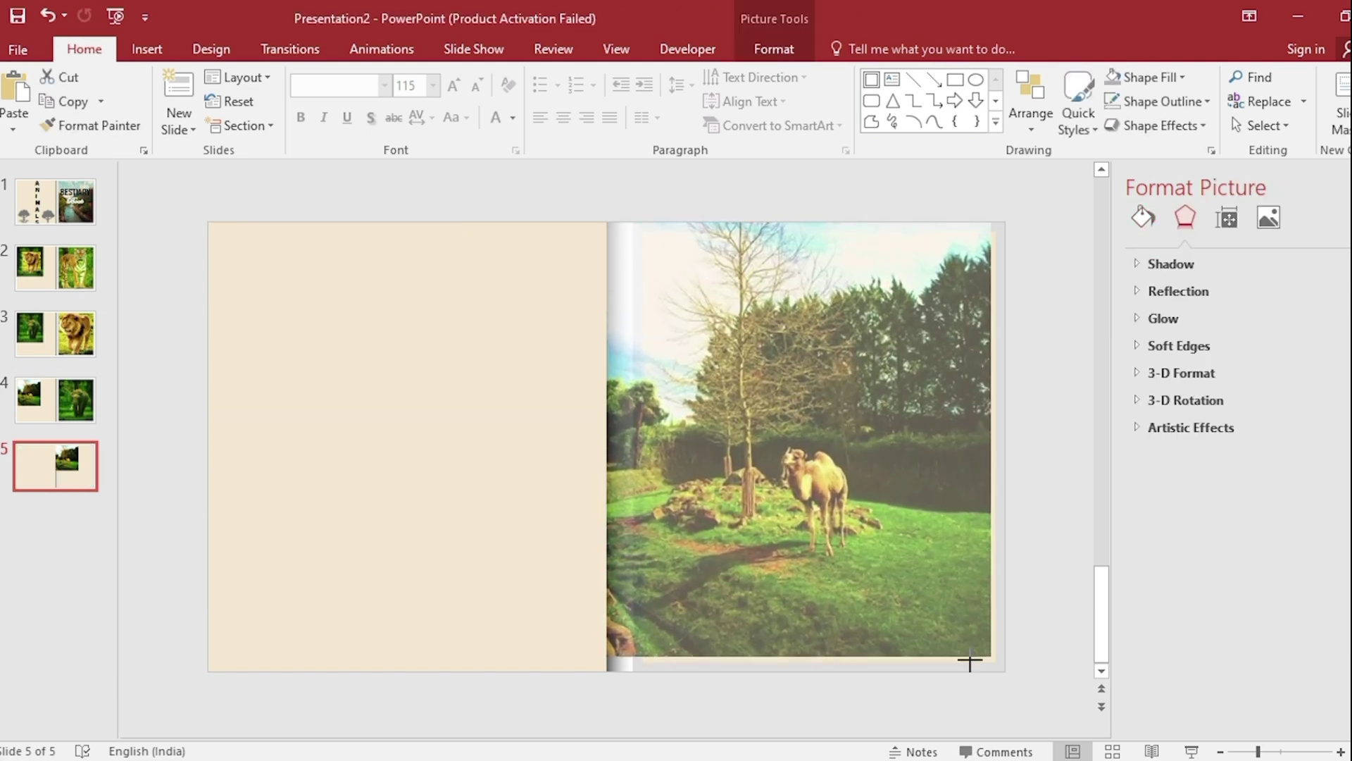
{"action": "right_click", "coordinate": [837, 434]}
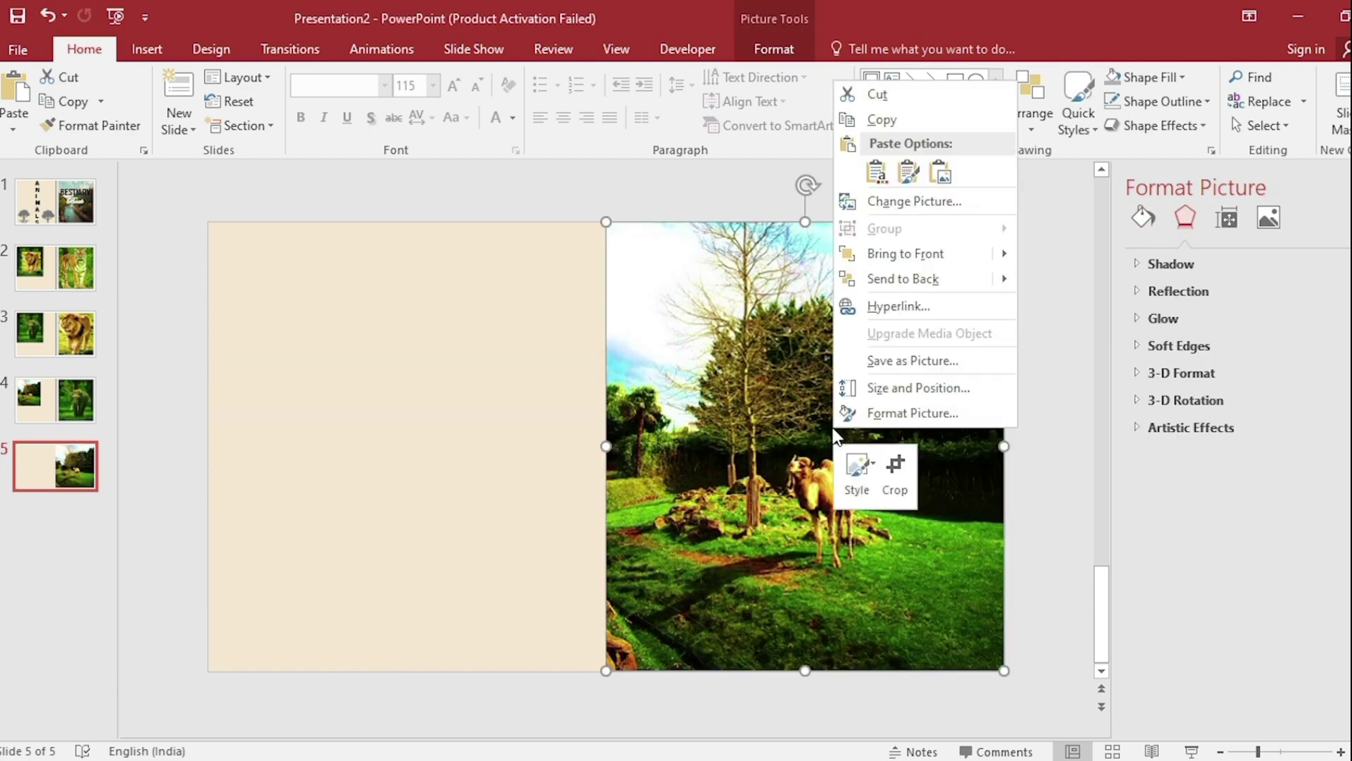
{"action": "left_click", "coordinate": [961, 281]}
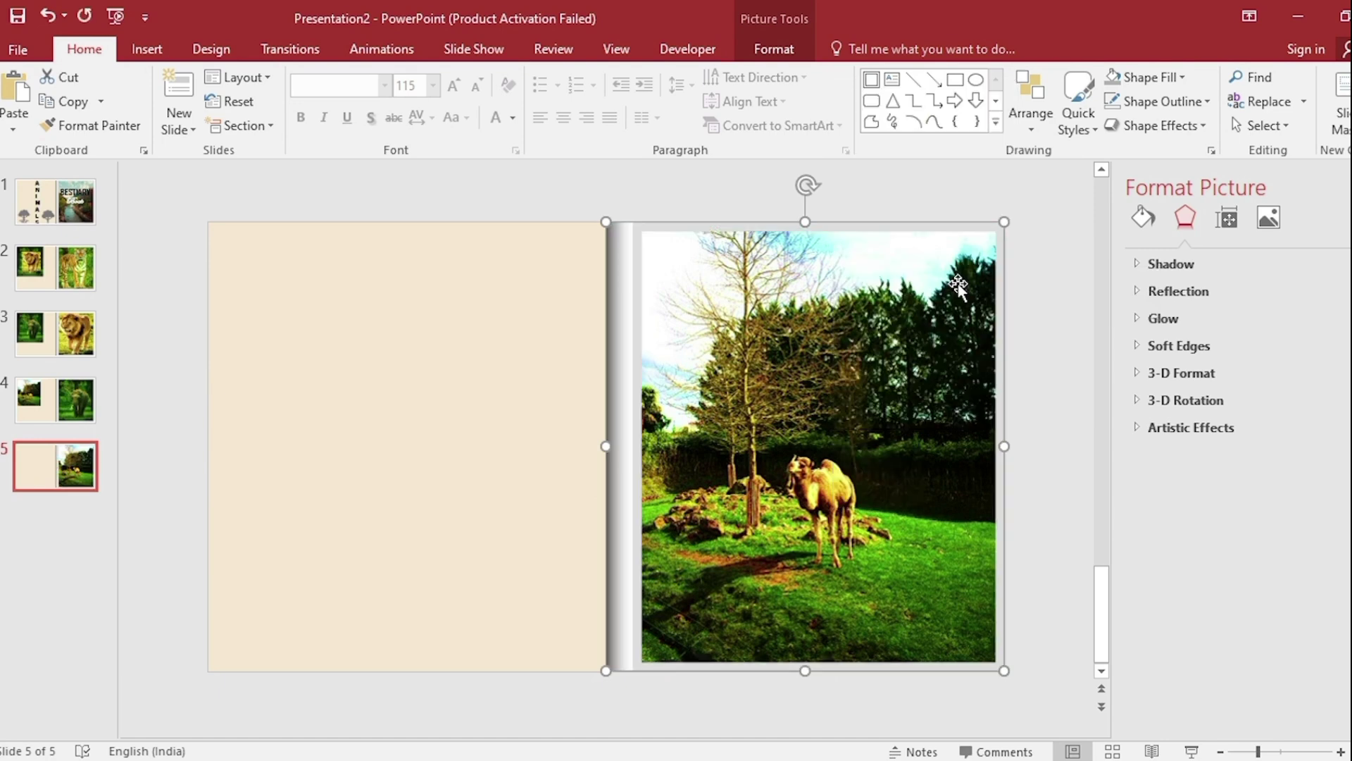
{"action": "left_click", "coordinate": [69, 274]}
{"action": "mouse_move", "coordinate": [162, 179]}
{"action": "left_mouse_down"}
{"action": "mouse_move", "coordinate": [560, 571]}
{"action": "mouse_move", "coordinate": [559, 601]}
{"action": "left_mouse_up"}
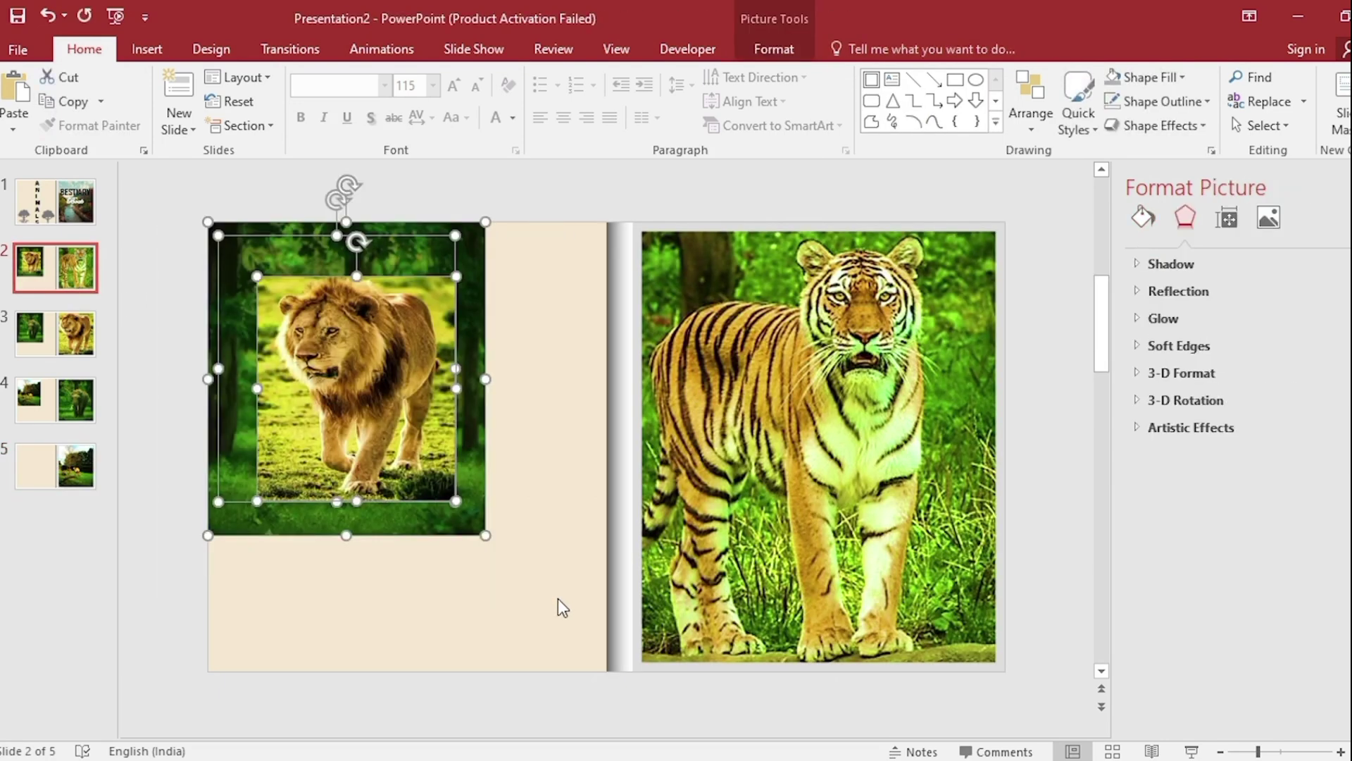
- Delete the leftover lion, elephant and camel photos from slides 2–4's left pages and return to the tiger slide
{"action": "key", "text": "Delete"}
{"action": "left_click", "coordinate": [37, 346]}
{"action": "left_click_drag", "start_coordinate": [172, 187], "coordinate": [570, 603]}
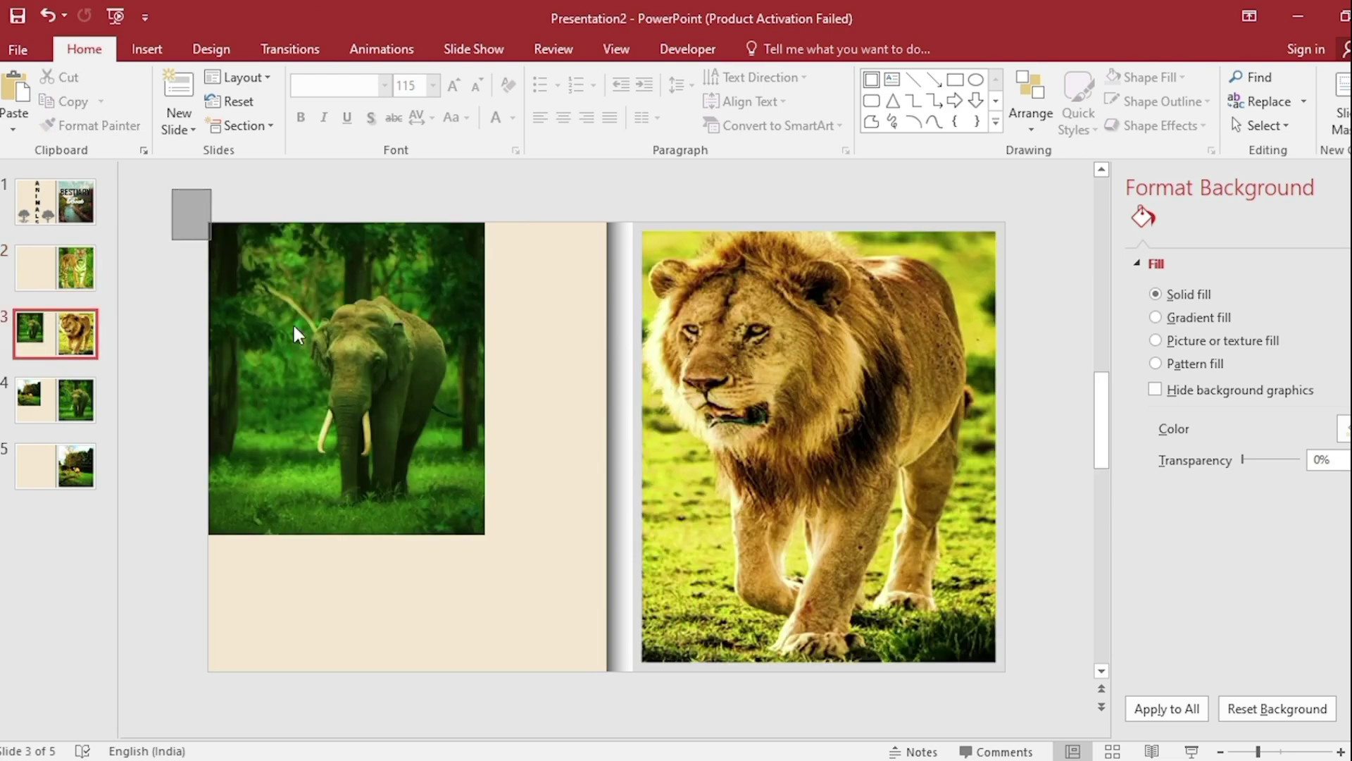
{"action": "key", "text": "Delete"}
{"action": "key", "text": "Page_Down"}
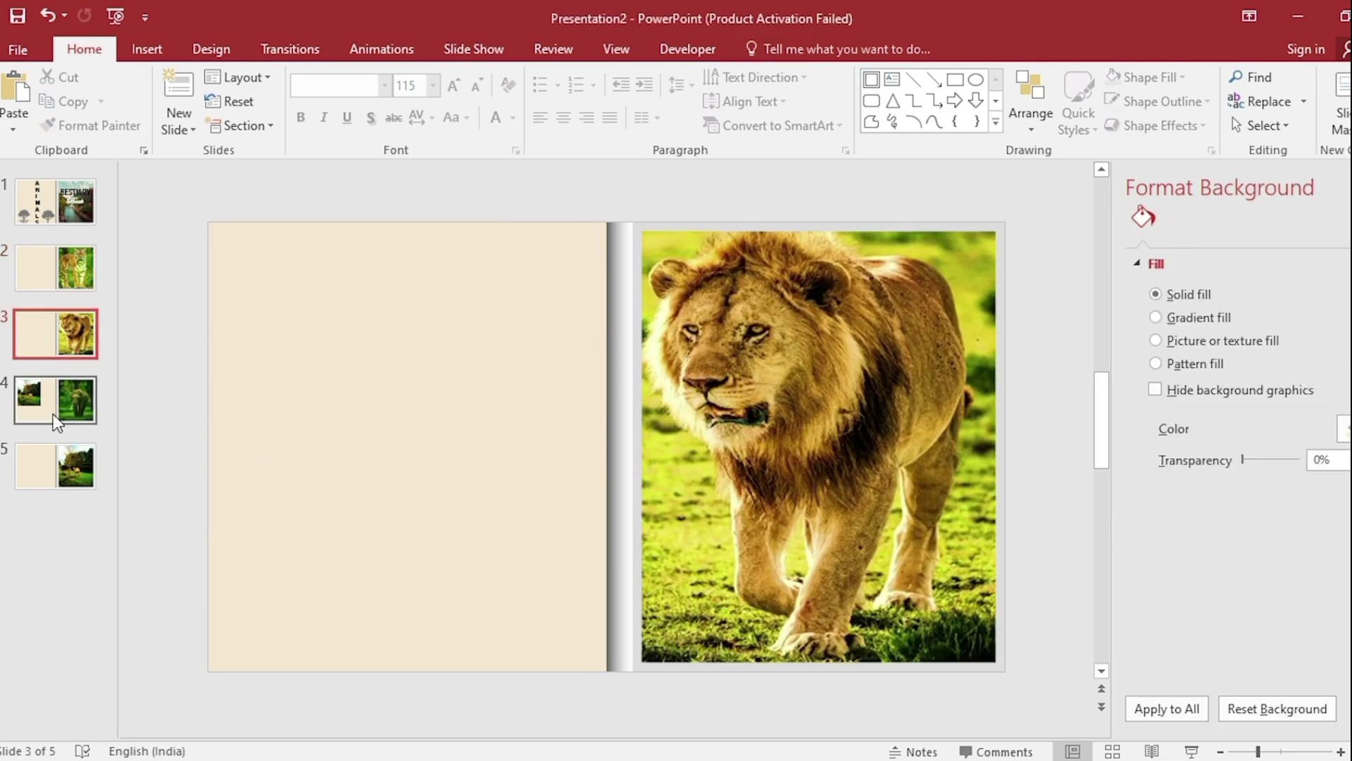
{"action": "left_click_drag", "start_coordinate": [158, 196], "coordinate": [538, 622]}
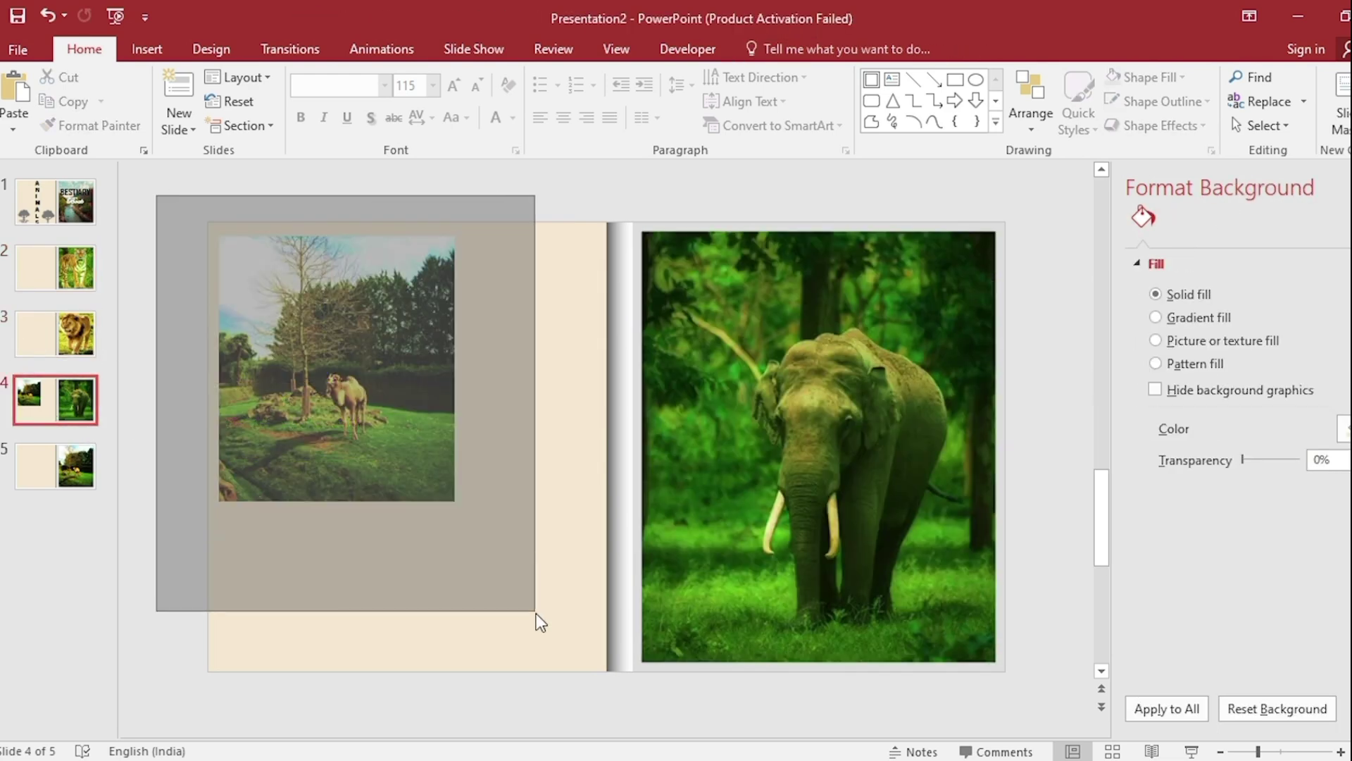
{"action": "key", "text": "Delete"}
{"action": "left_click", "coordinate": [37, 471]}
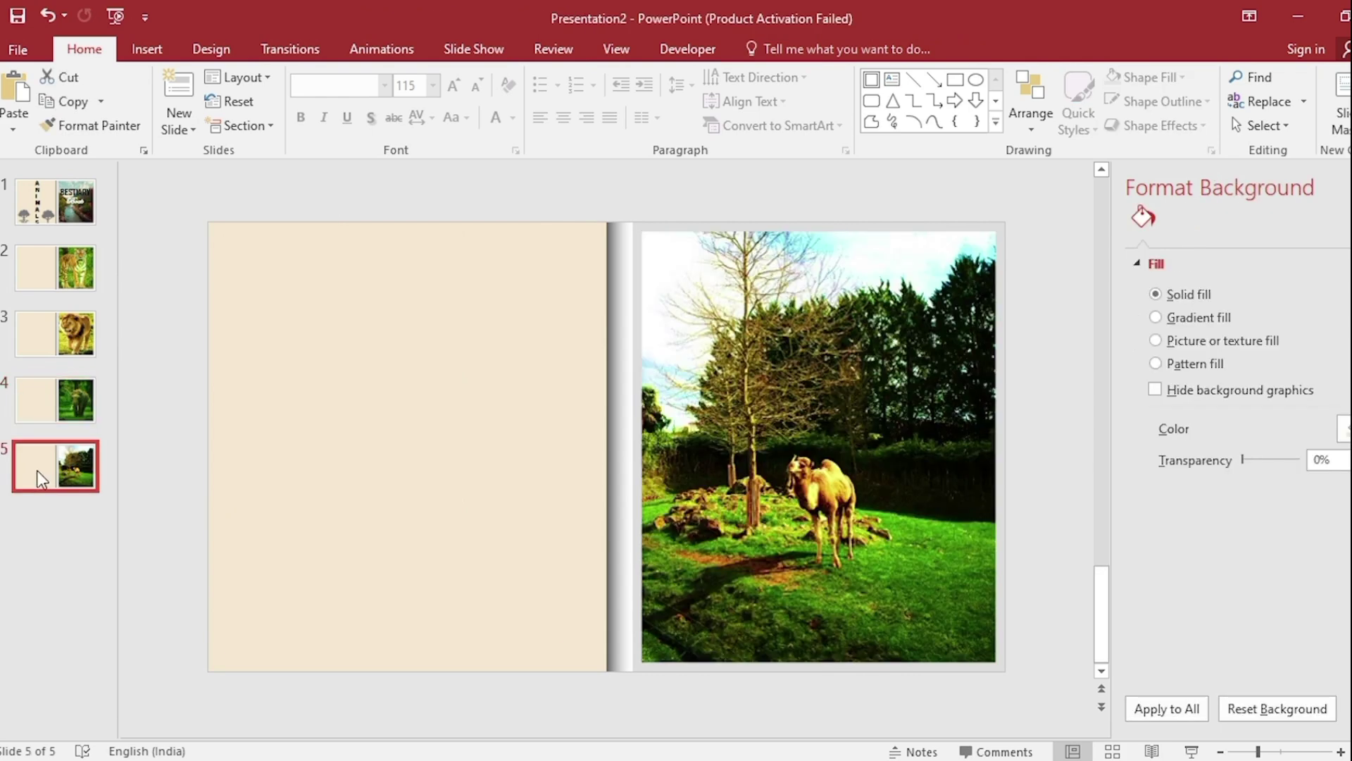
{"action": "left_click", "coordinate": [36, 274]}
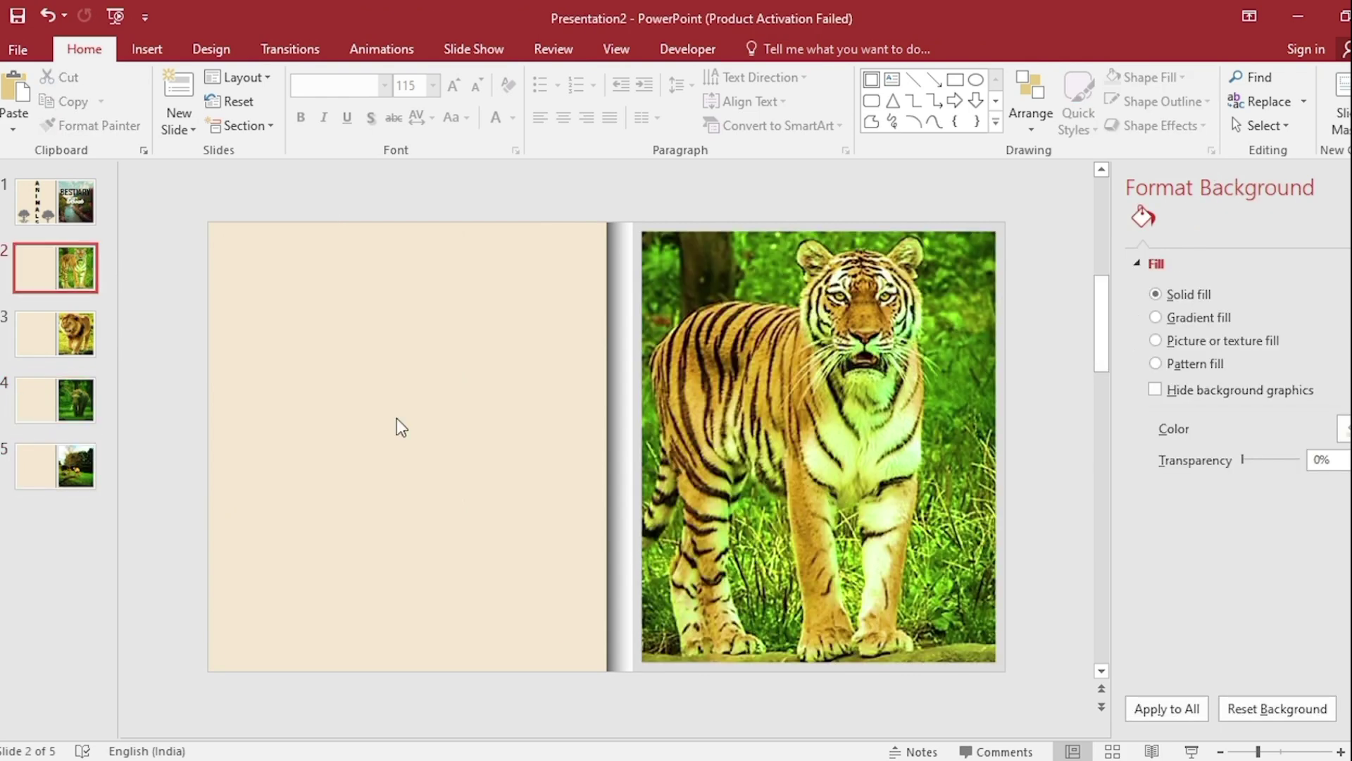
- Paste the TIGER title and paragraphs, then eyedropper green from the tiger photo as the page background
{"action": "key", "text": "ctrl+v"}
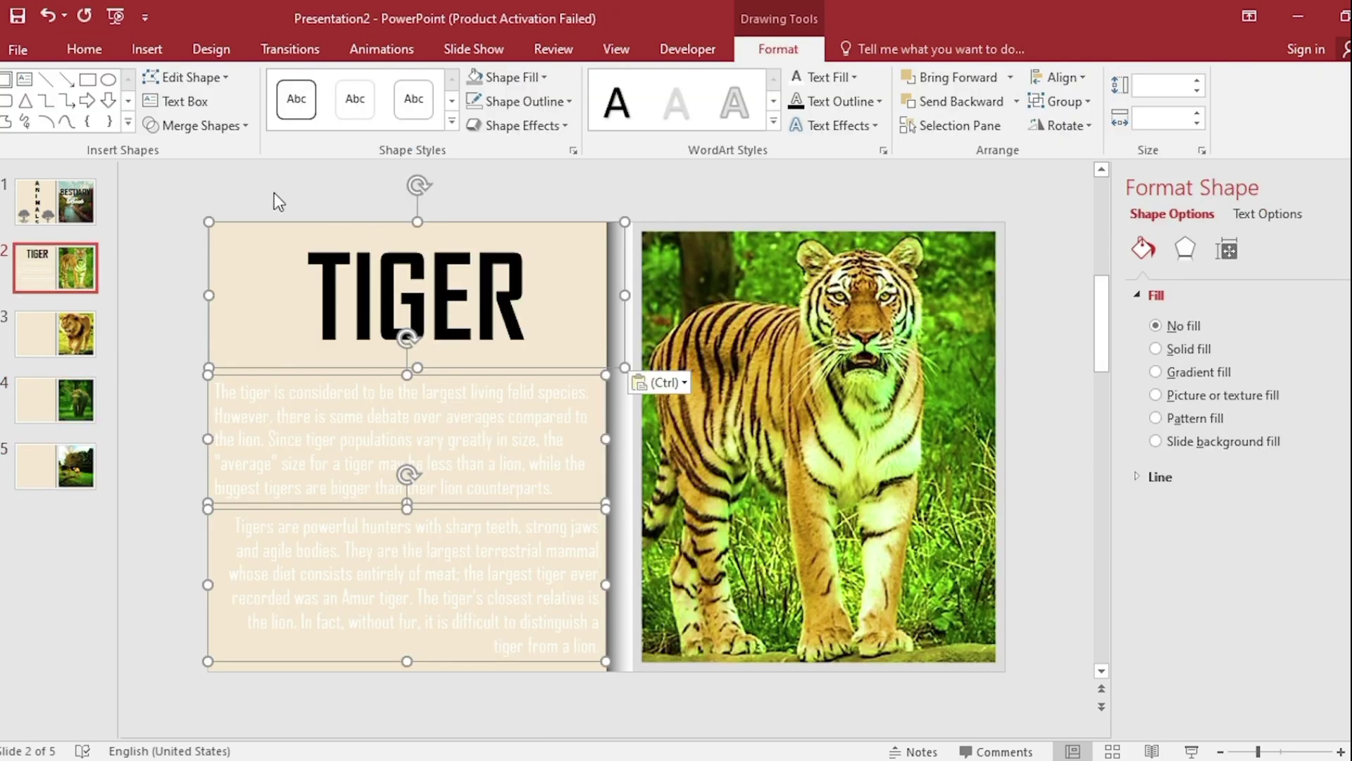
{"action": "left_click", "coordinate": [229, 189]}
{"action": "left_click", "coordinate": [1344, 428]}
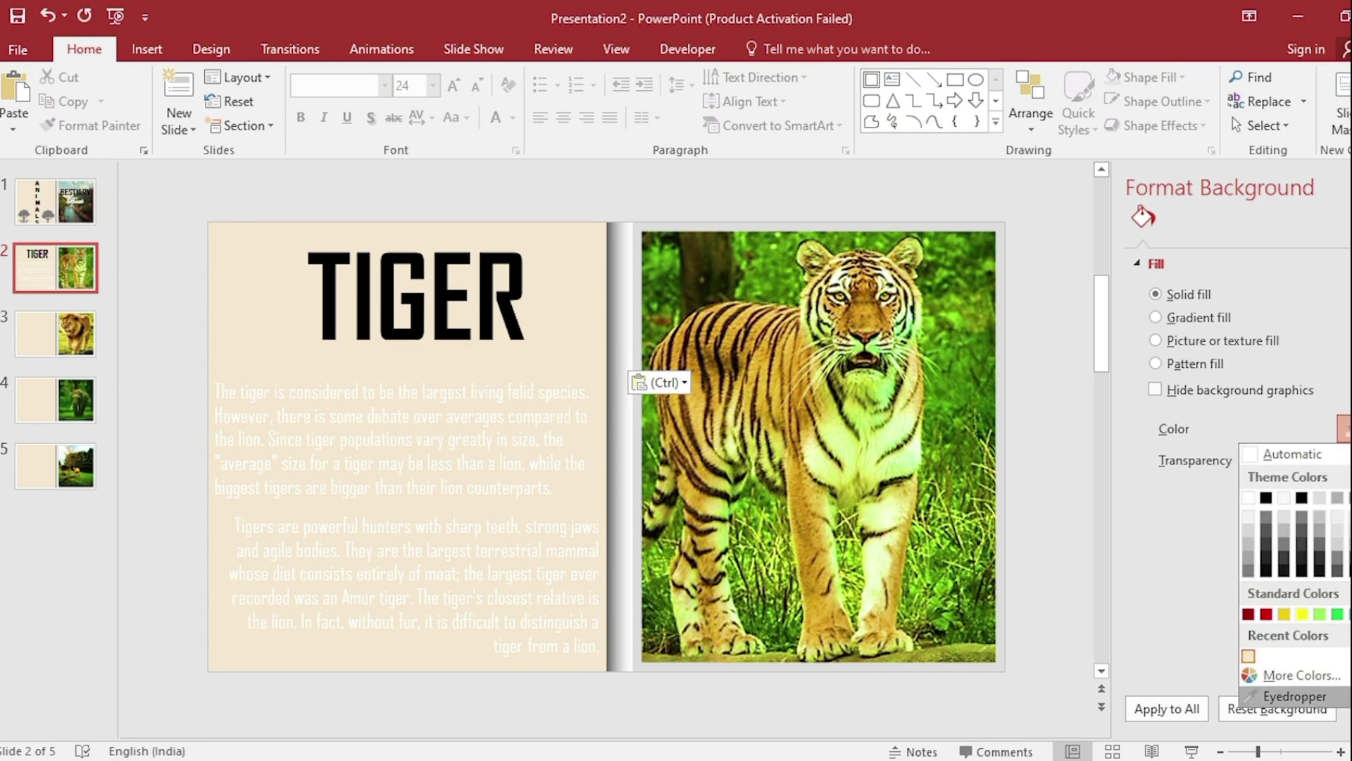
{"action": "left_click", "coordinate": [1284, 697]}
{"action": "left_click", "coordinate": [787, 560]}
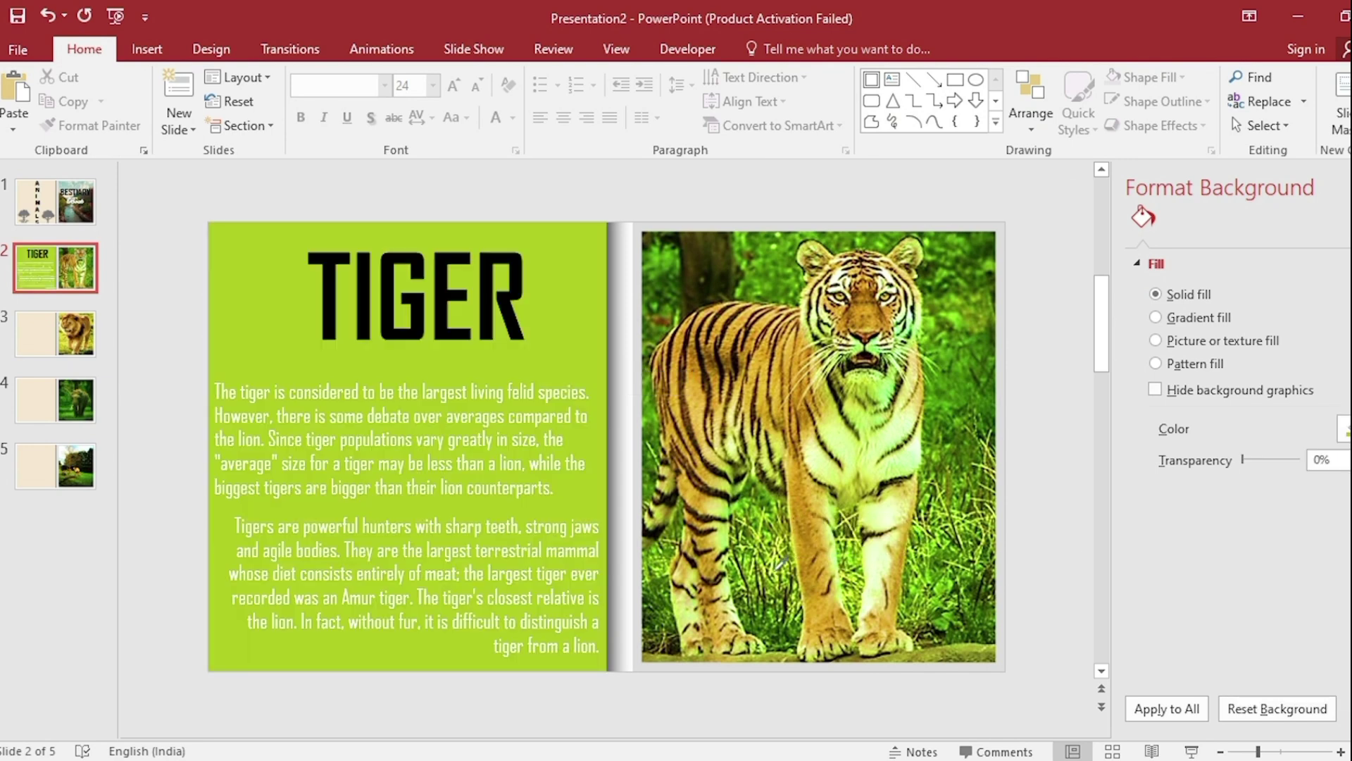
- Eyedropper golden yellow from the lion photo as slide 3's page background
{"action": "left_click", "coordinate": [64, 336]}
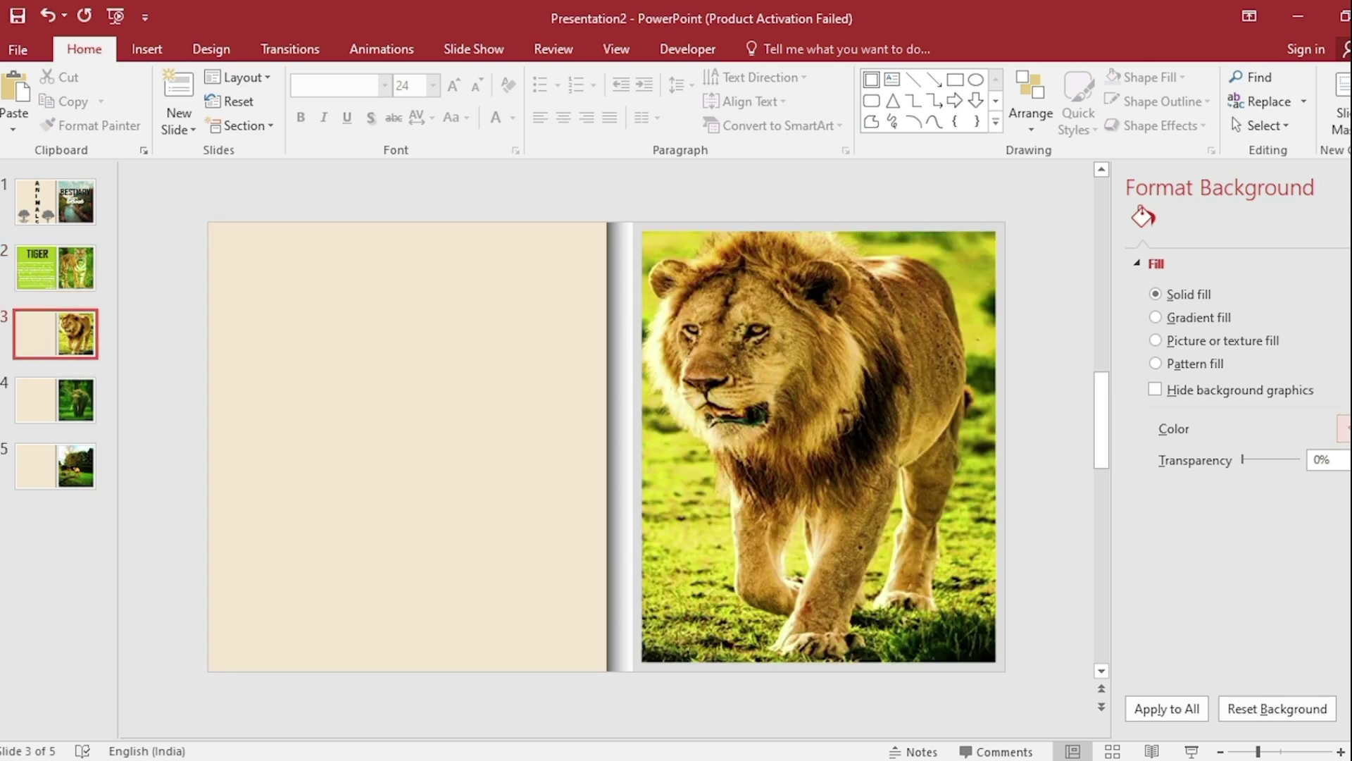
{"action": "left_click", "coordinate": [1344, 427]}
{"action": "left_click", "coordinate": [1294, 697]}
{"action": "left_click", "coordinate": [790, 545]}
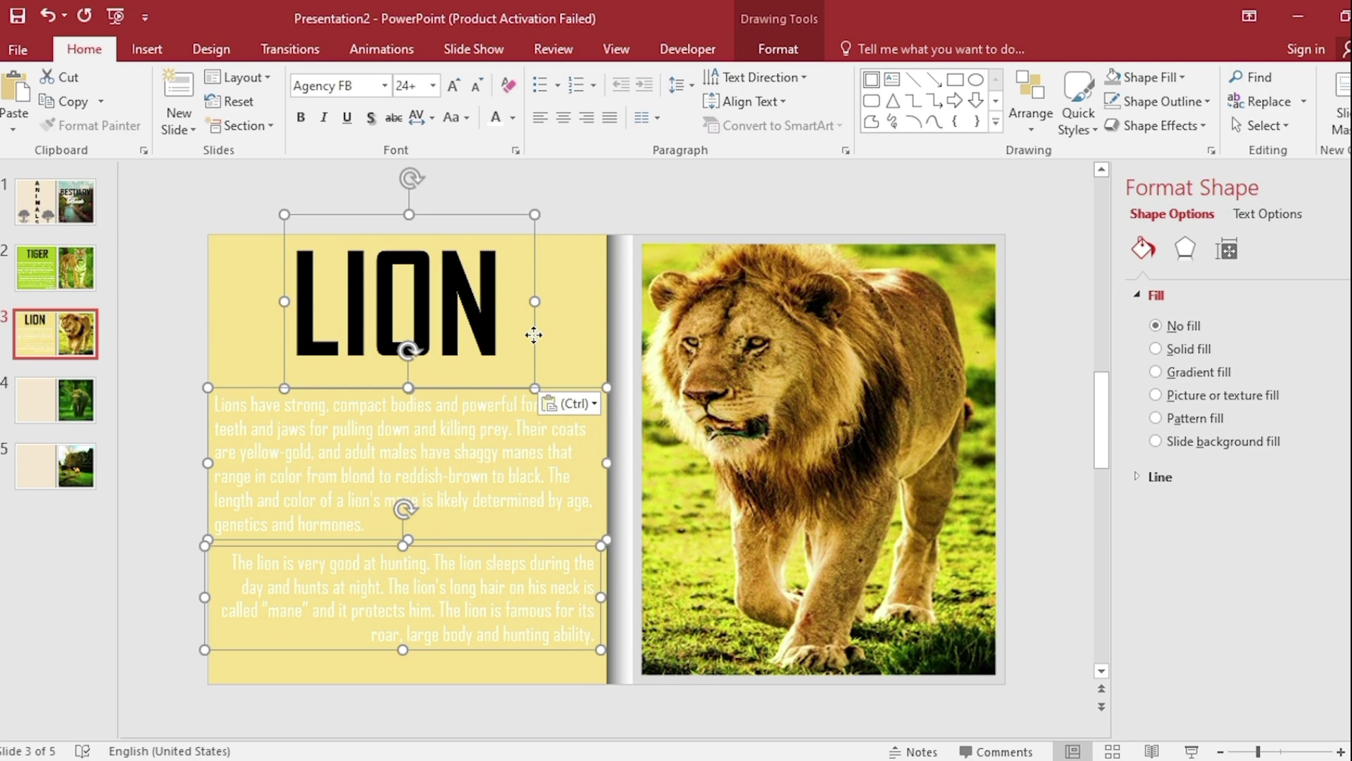
- Recolor the LION body paragraphs with a dark text fill
{"action": "left_click", "coordinate": [534, 335], "text": "shift"}
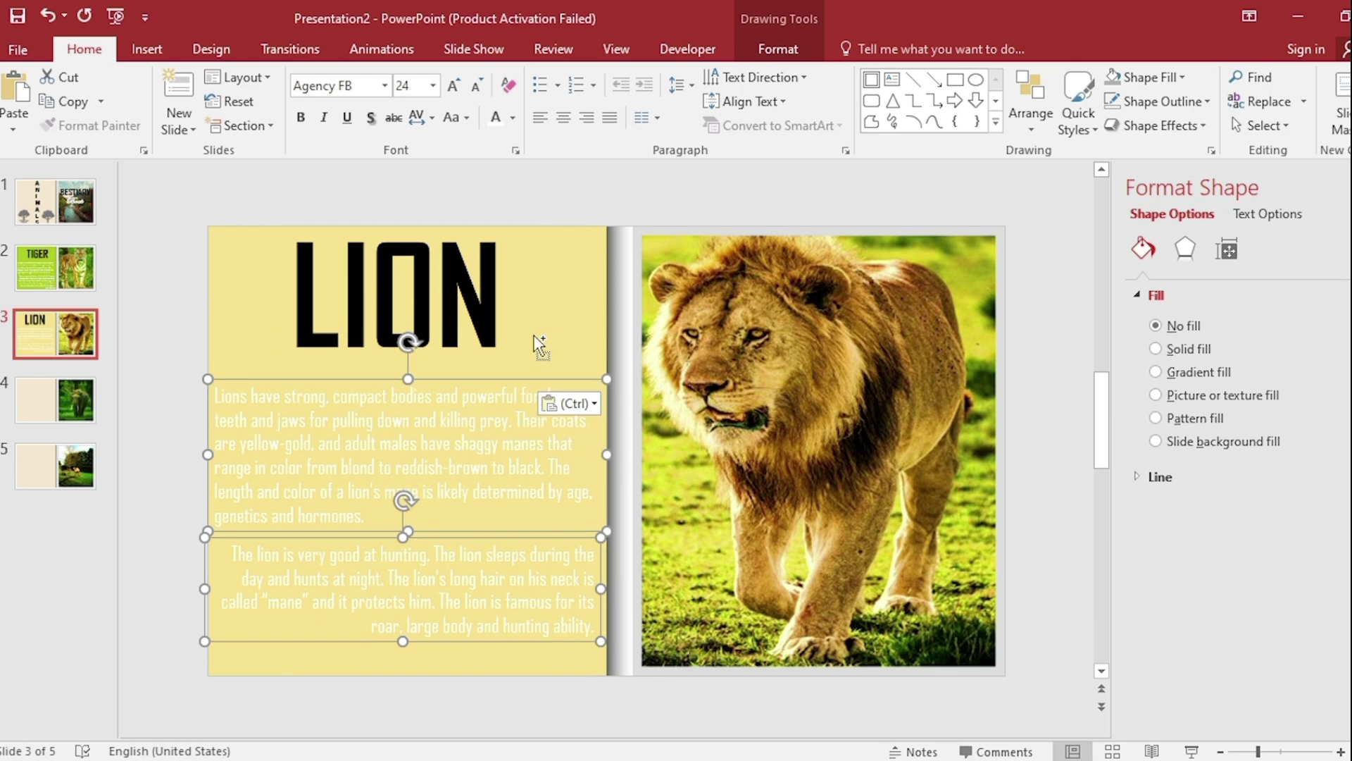
{"action": "left_click", "coordinate": [778, 48]}
{"action": "left_click", "coordinate": [855, 80]}
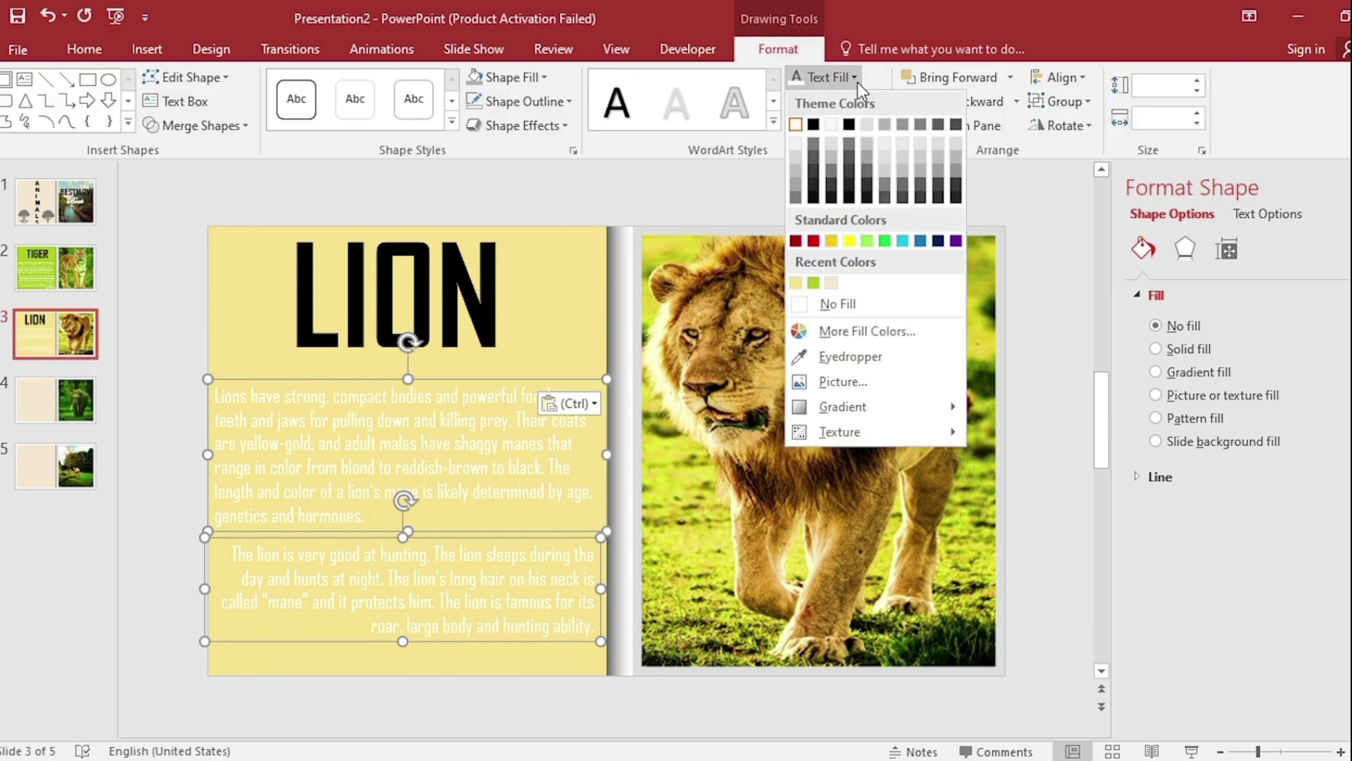
{"action": "left_click", "coordinate": [937, 242]}
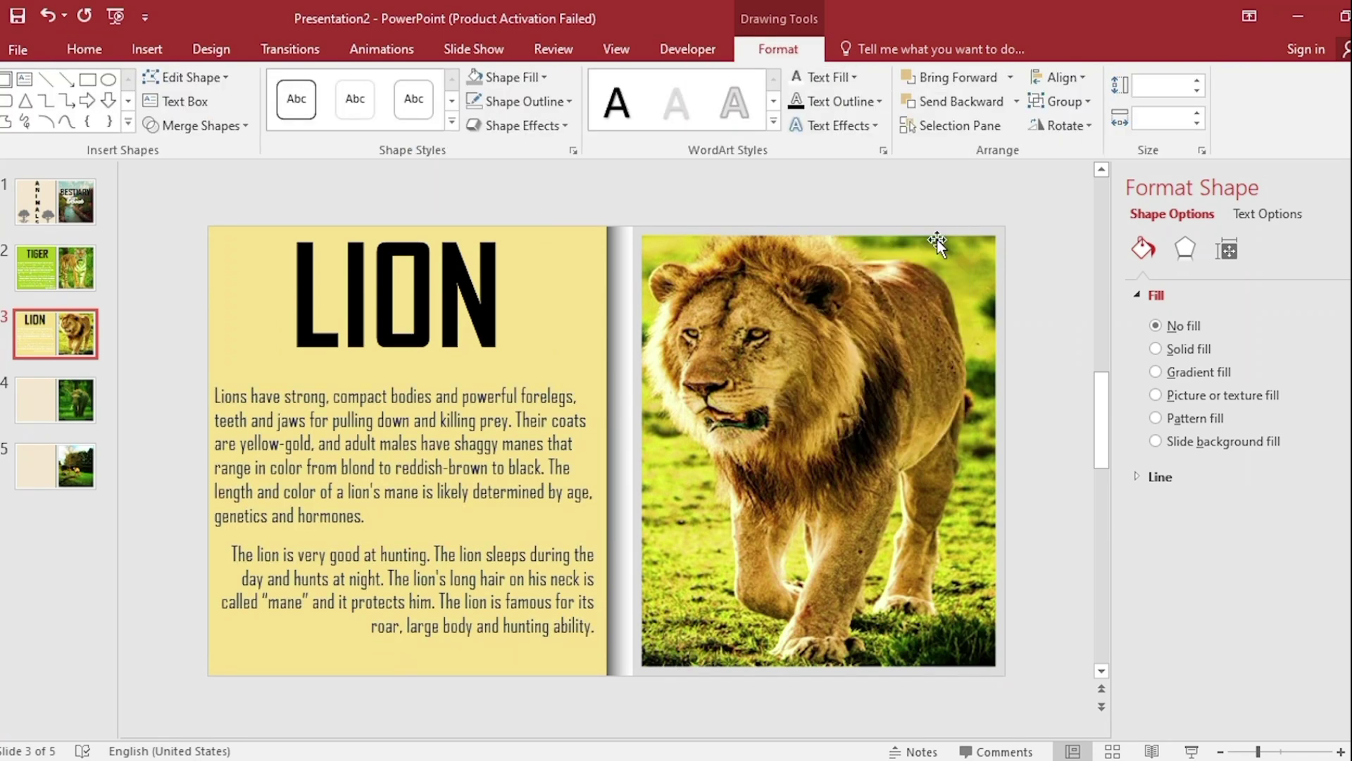
- Eyedropper green from the elephant photo for slide 4's page and paste the ELEPHANT text
{"action": "left_click", "coordinate": [50, 408]}
{"action": "left_click", "coordinate": [1345, 428]}
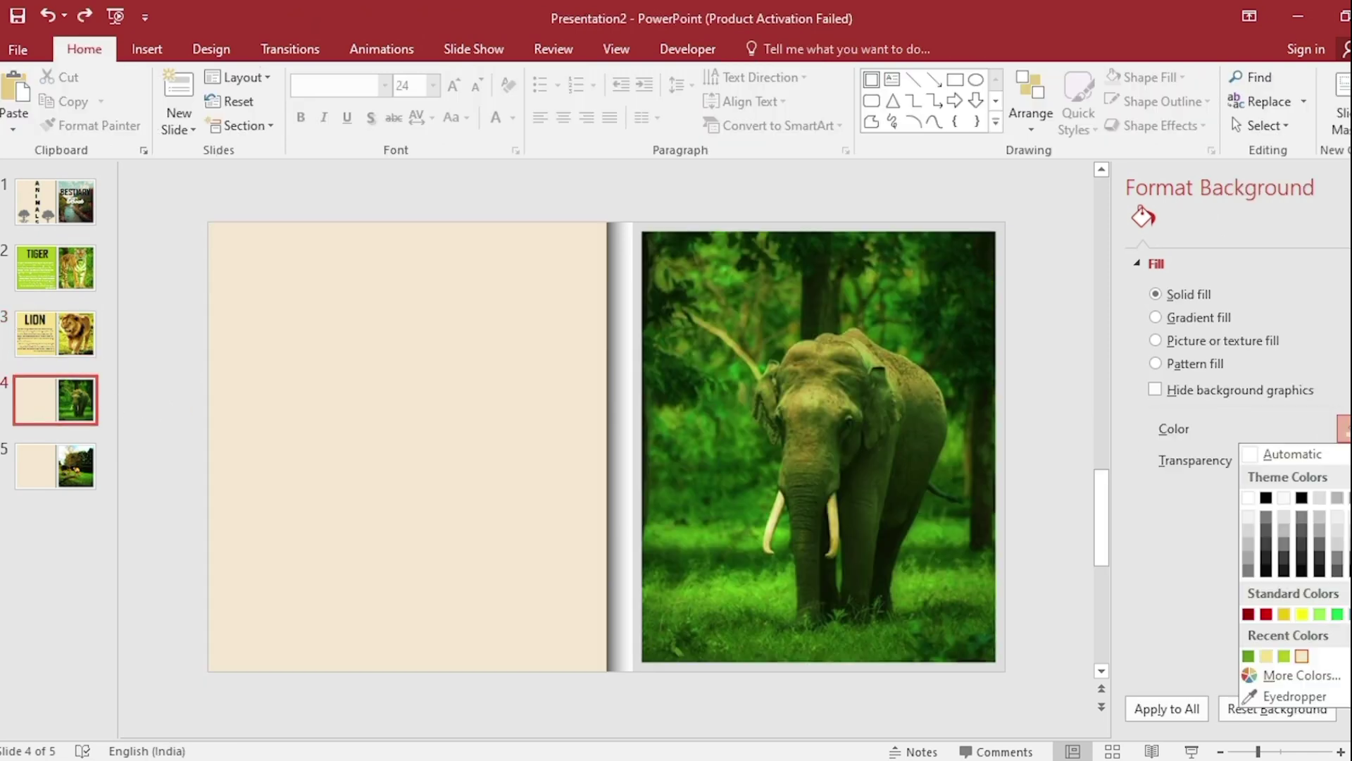
{"action": "left_click", "coordinate": [1295, 705]}
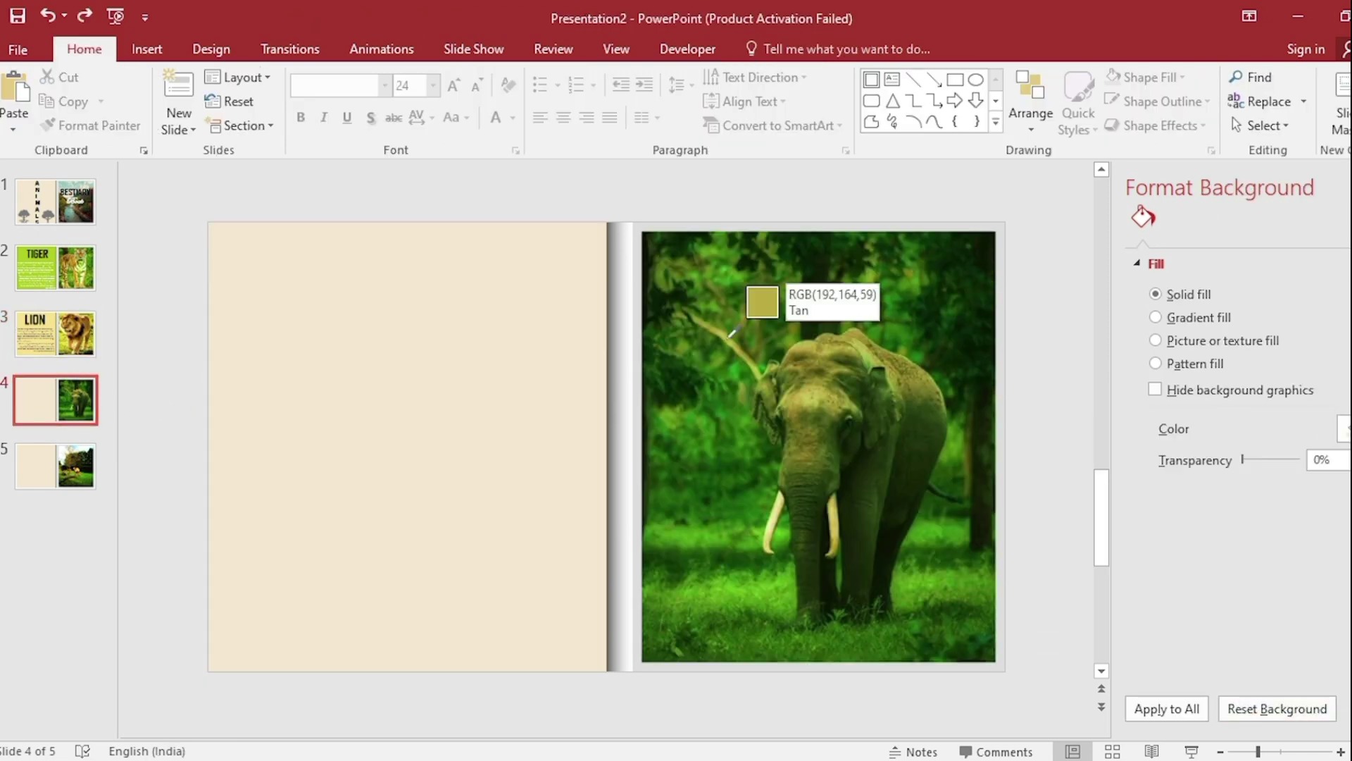
{"action": "left_click", "coordinate": [874, 270]}
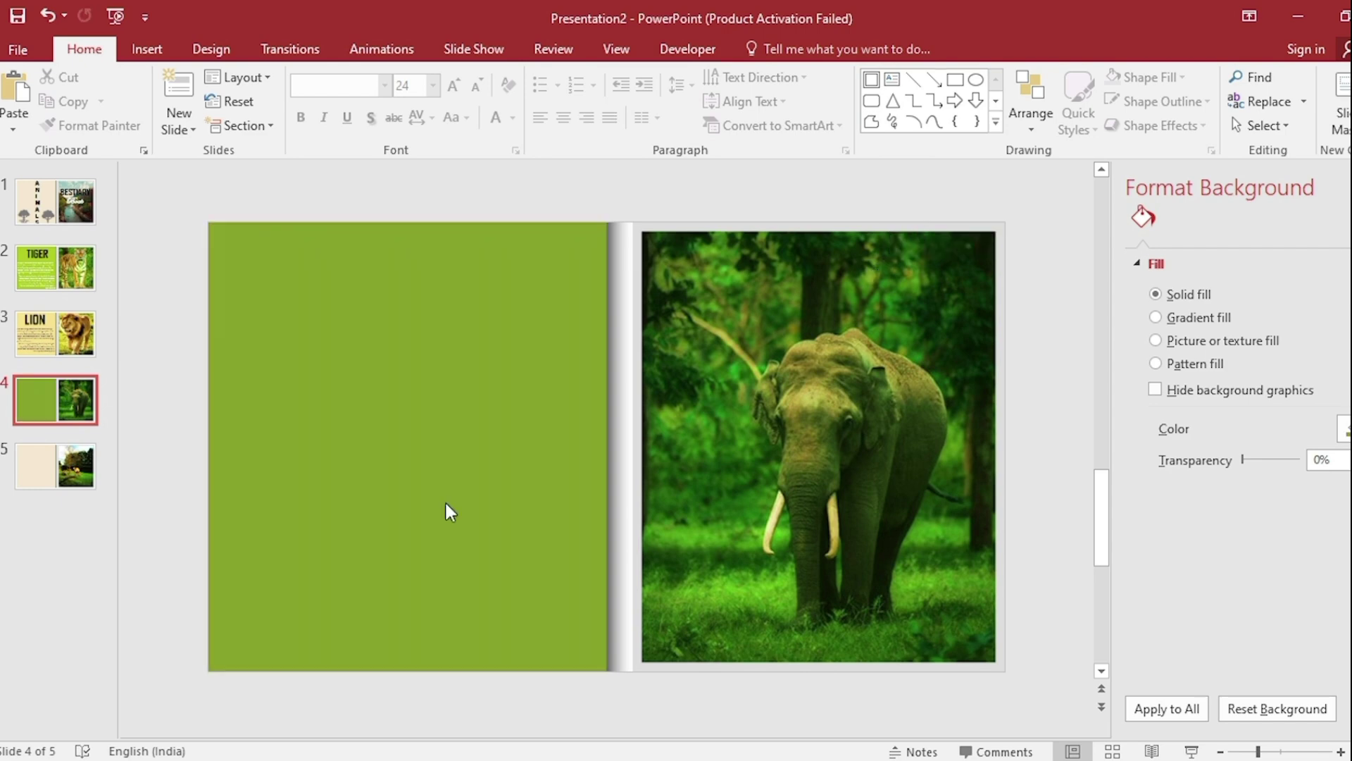
{"action": "key", "text": "ctrl+v"}
- Eyedropper yellow from the camel photo for slide 5's page behind the CAMEL text
{"action": "left_click", "coordinate": [50, 480]}
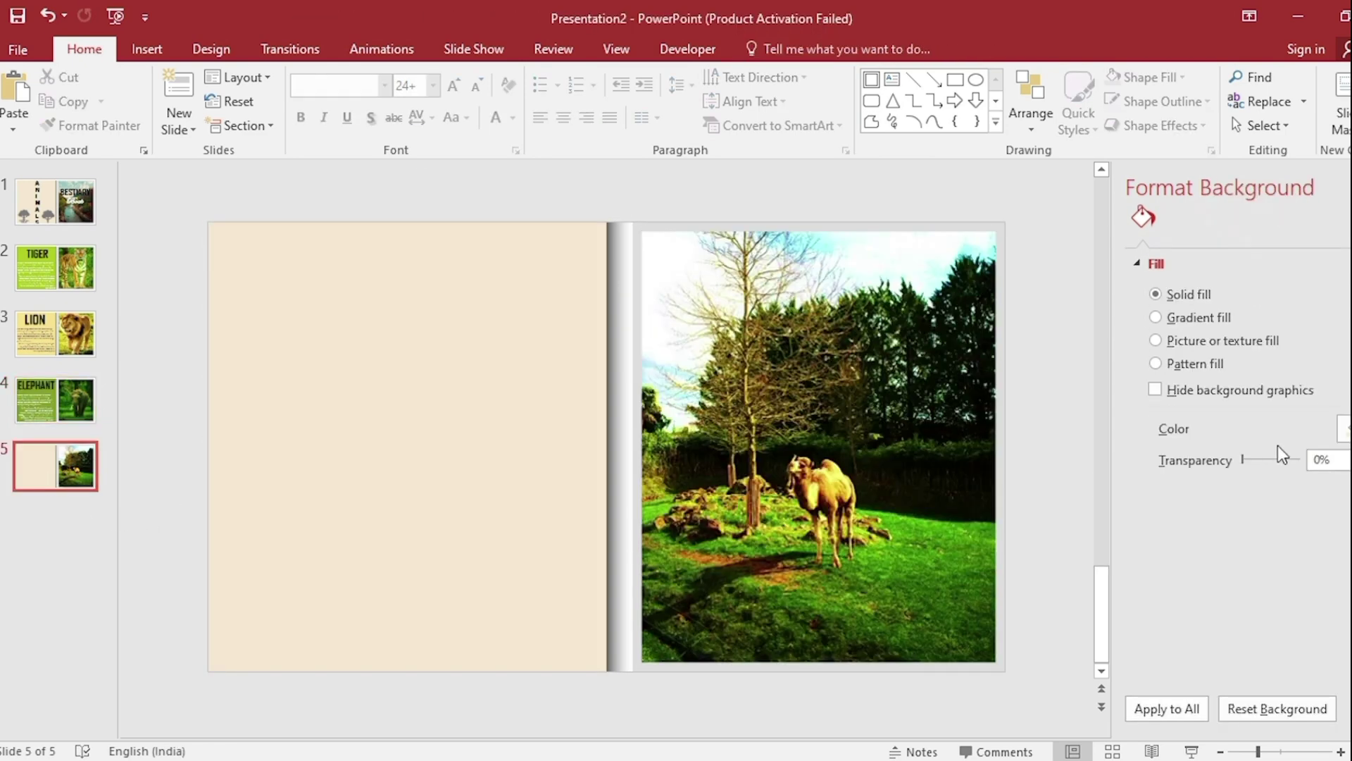
{"action": "left_click", "coordinate": [1345, 428]}
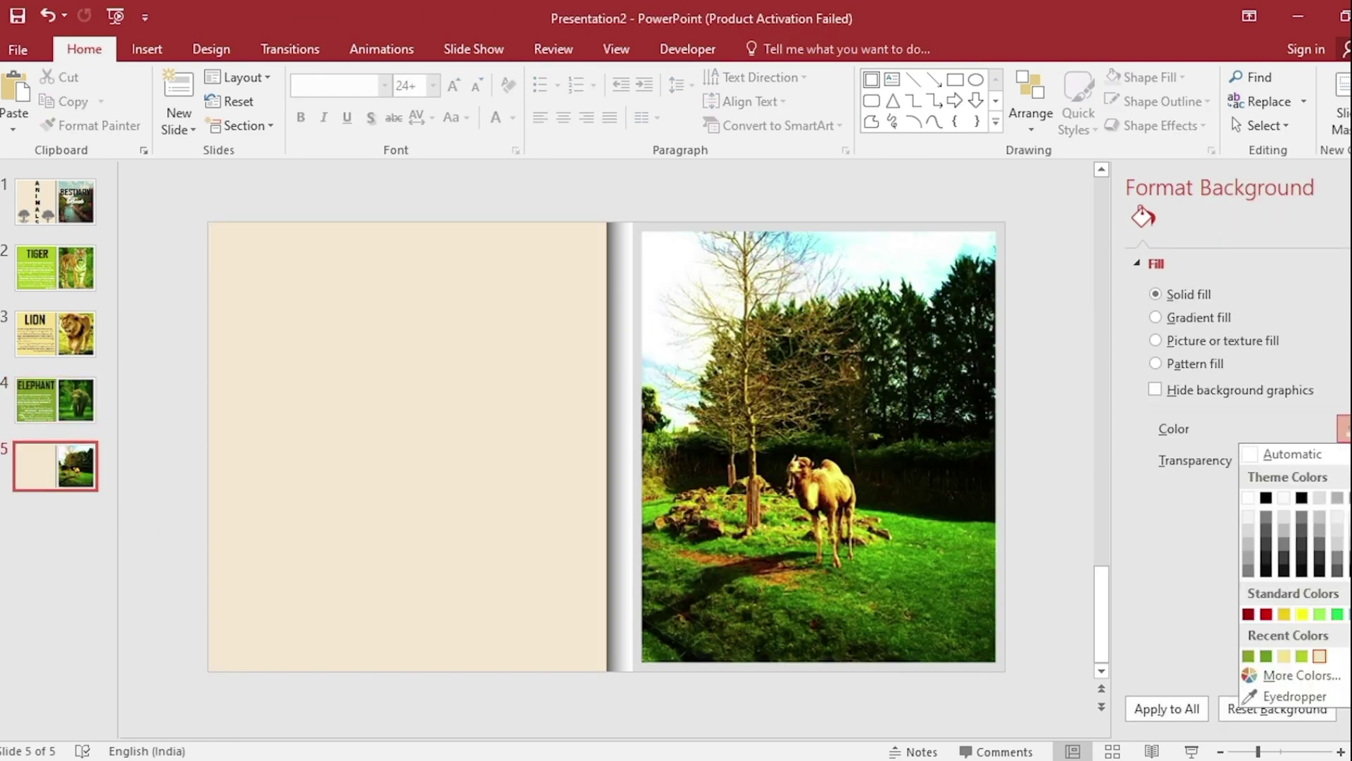
{"action": "left_click", "coordinate": [1324, 700]}
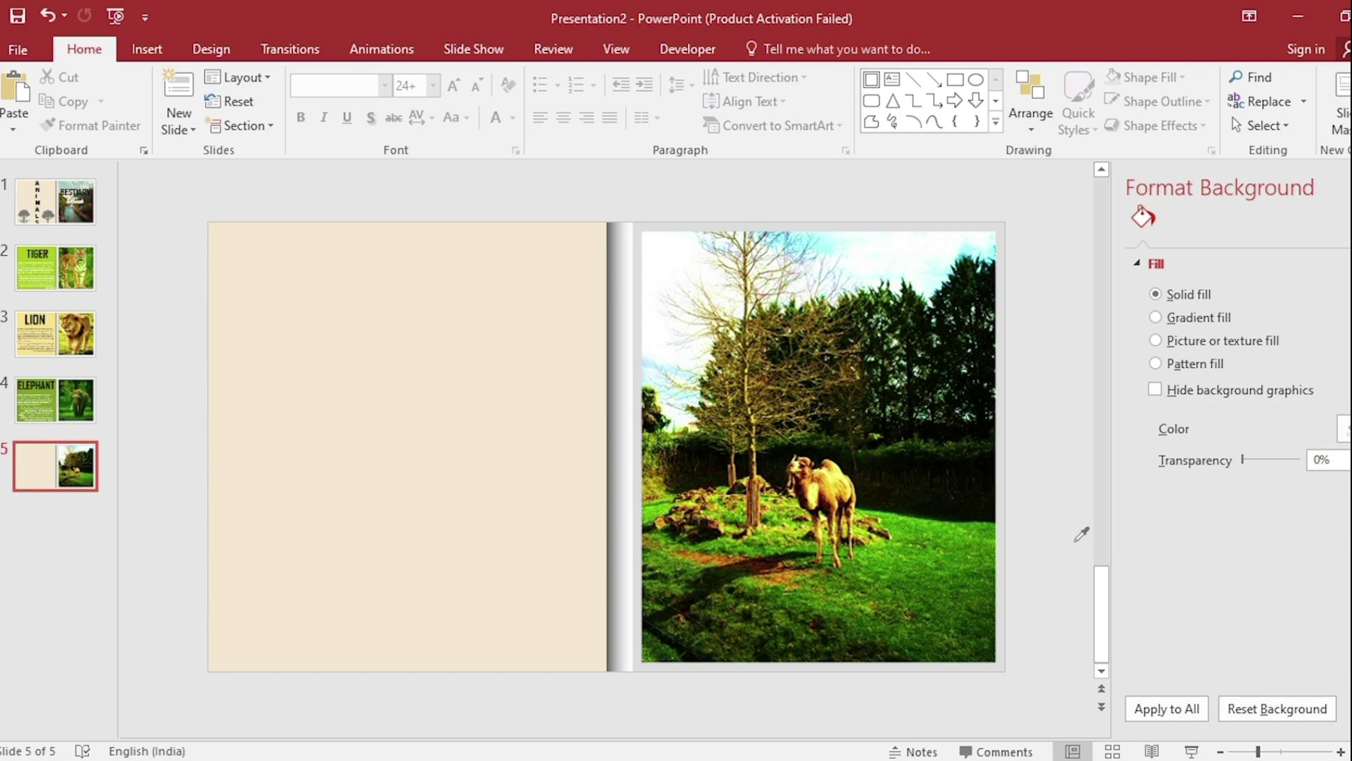
{"action": "left_click", "coordinate": [824, 477]}
{"action": "left_click", "coordinate": [494, 512]}
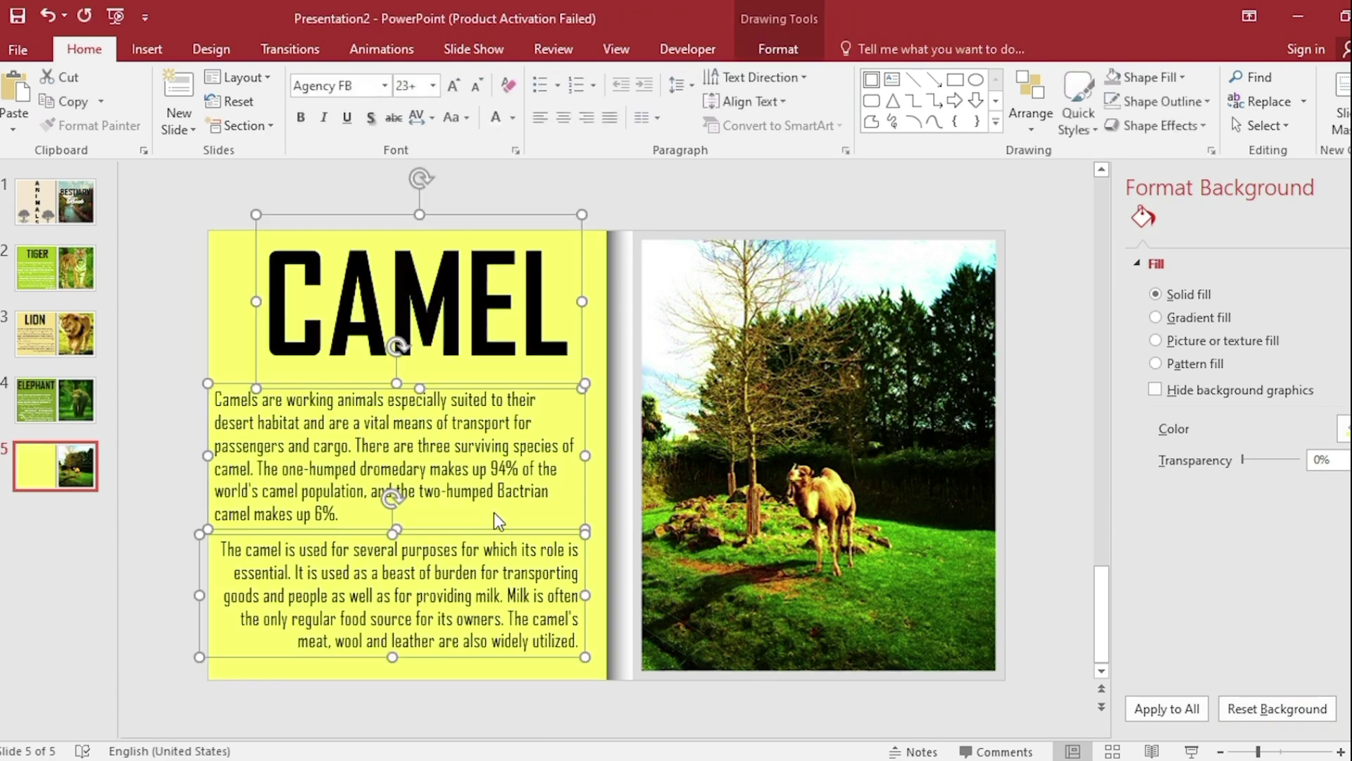
- Paste the silhouettes on the tiger slide and delete all but the tiger
{"action": "left_click", "coordinate": [77, 278]}
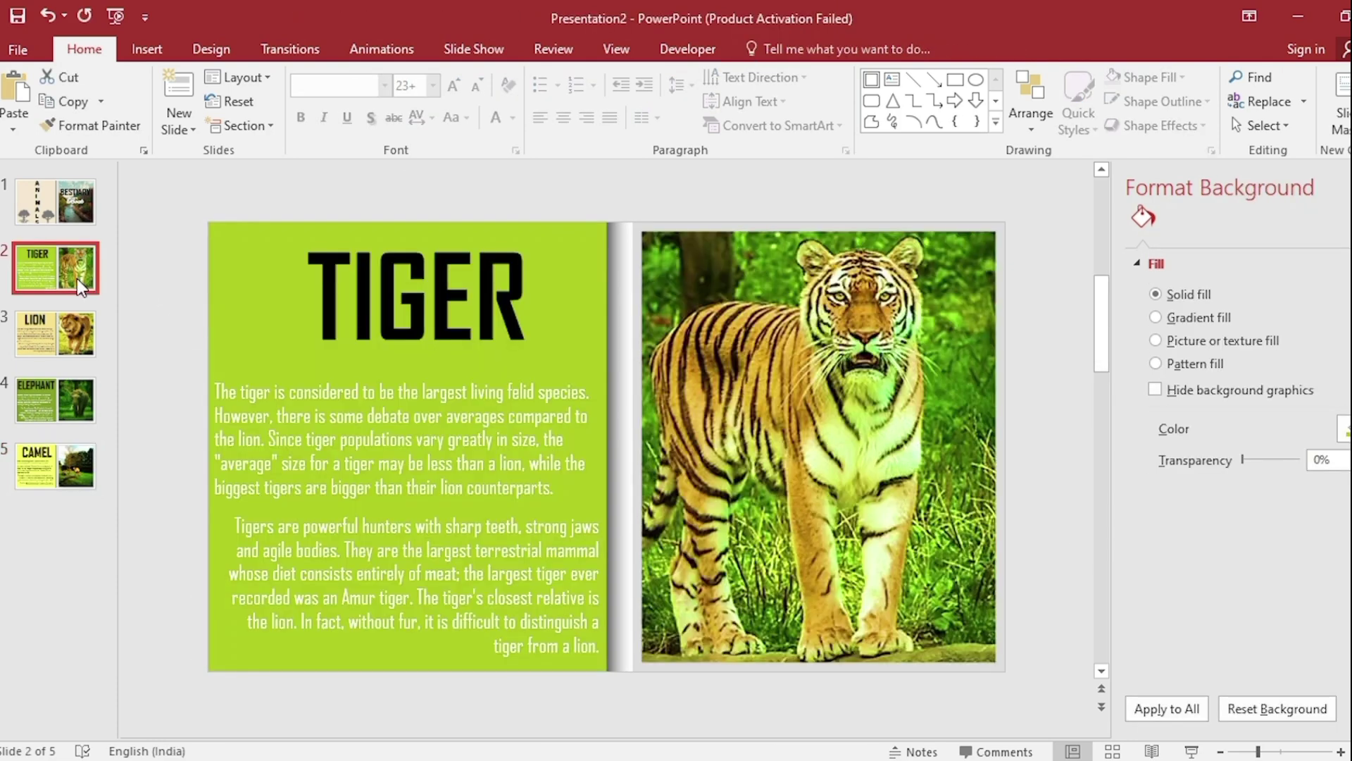
{"action": "key", "text": "ctrl+v"}
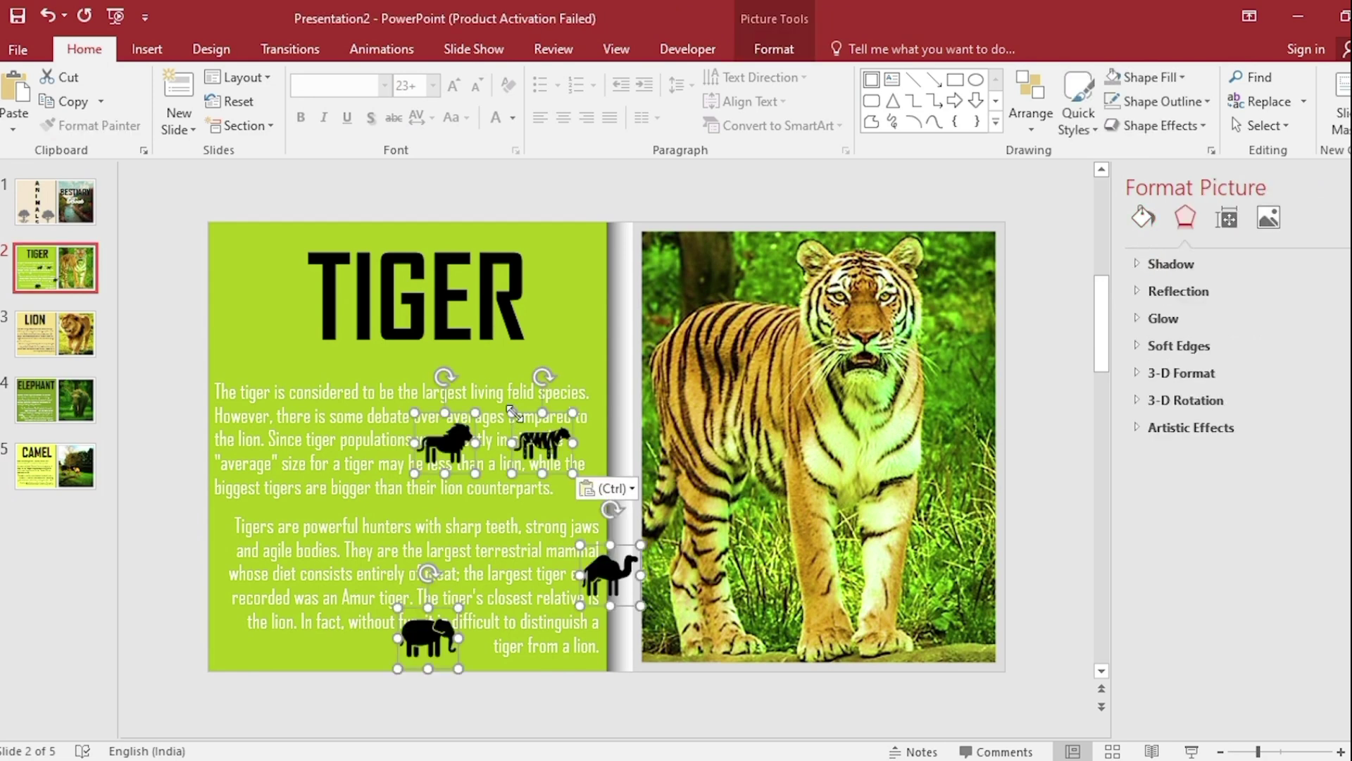
{"action": "key", "text": "Tab"}
{"action": "left_click", "coordinate": [448, 442]}
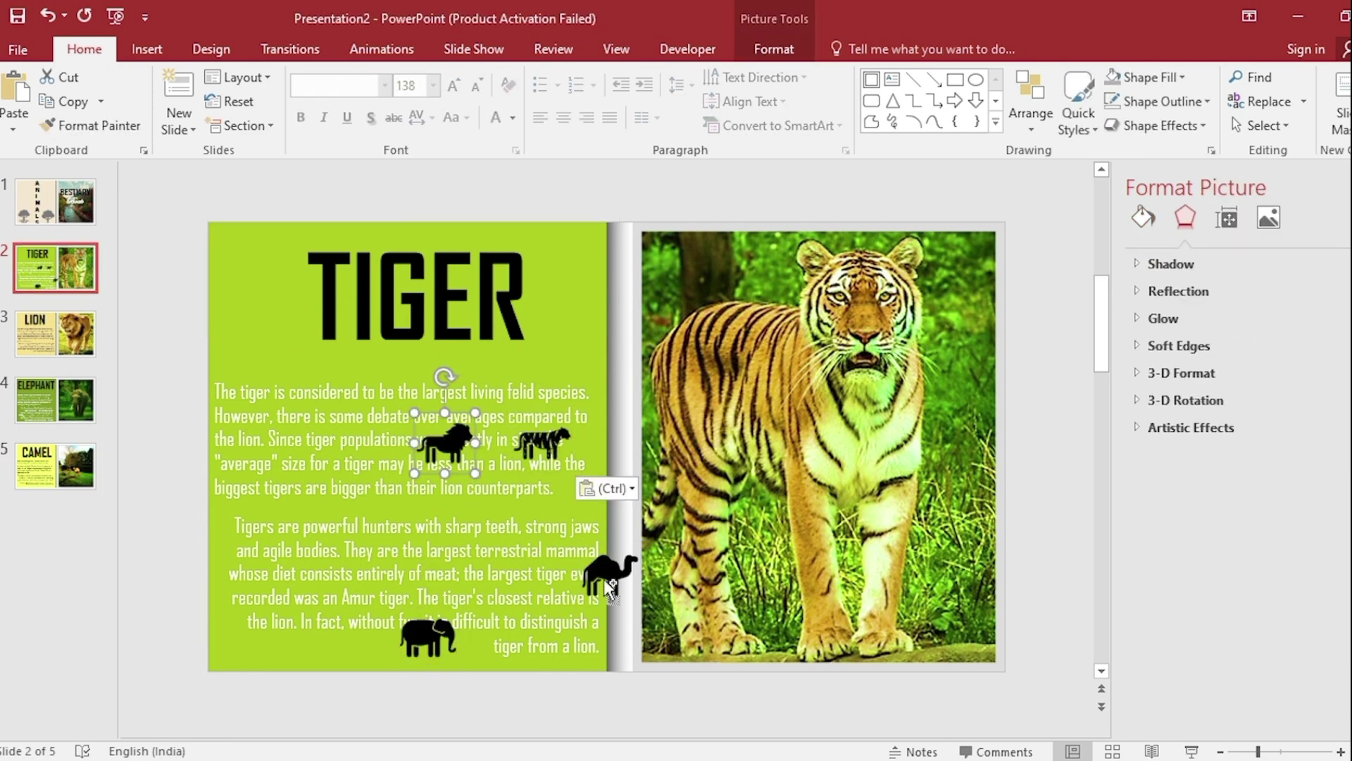
{"action": "left_click", "coordinate": [604, 579], "text": "shift"}
{"action": "left_click", "coordinate": [428, 638], "text": "shift"}
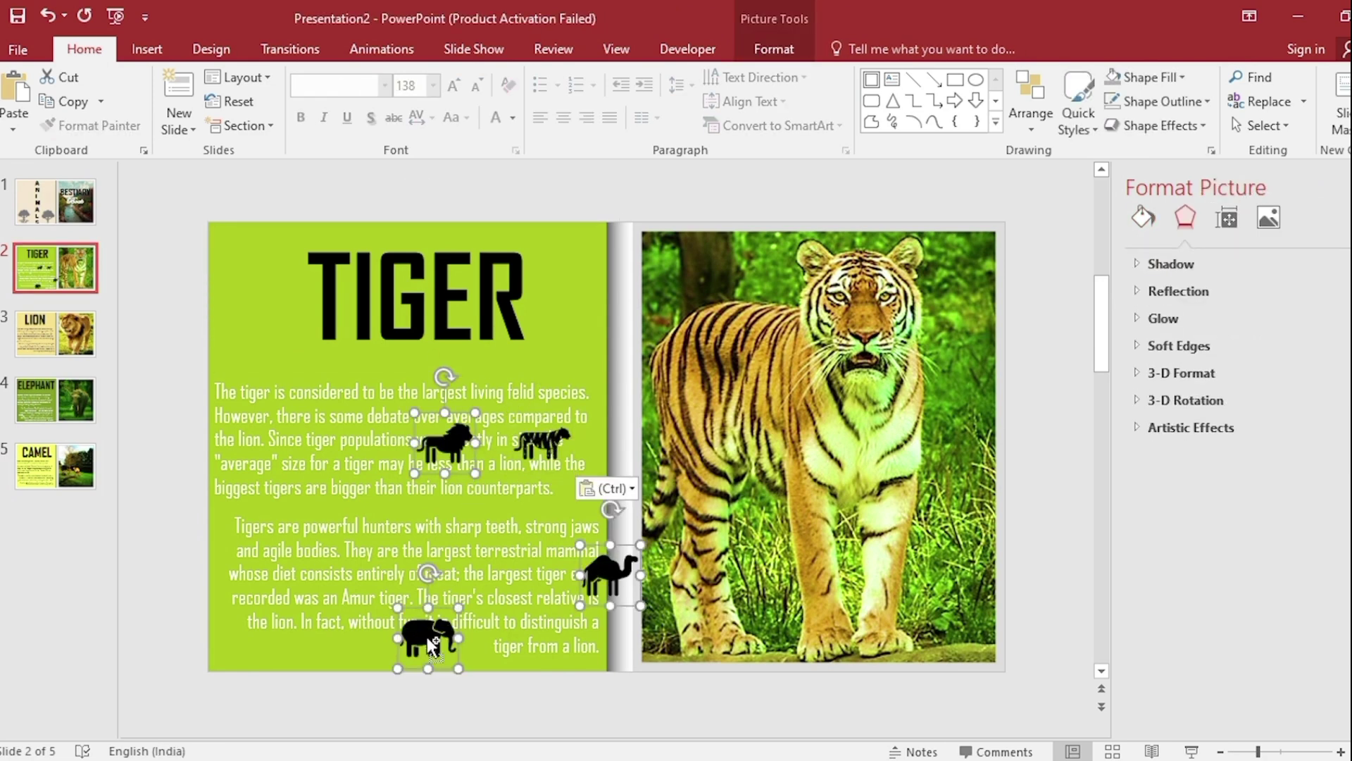
{"action": "key", "text": "Delete"}
- Paste the silhouettes on the lion slide and delete the camel and elephant ones
{"action": "left_click", "coordinate": [55, 333]}
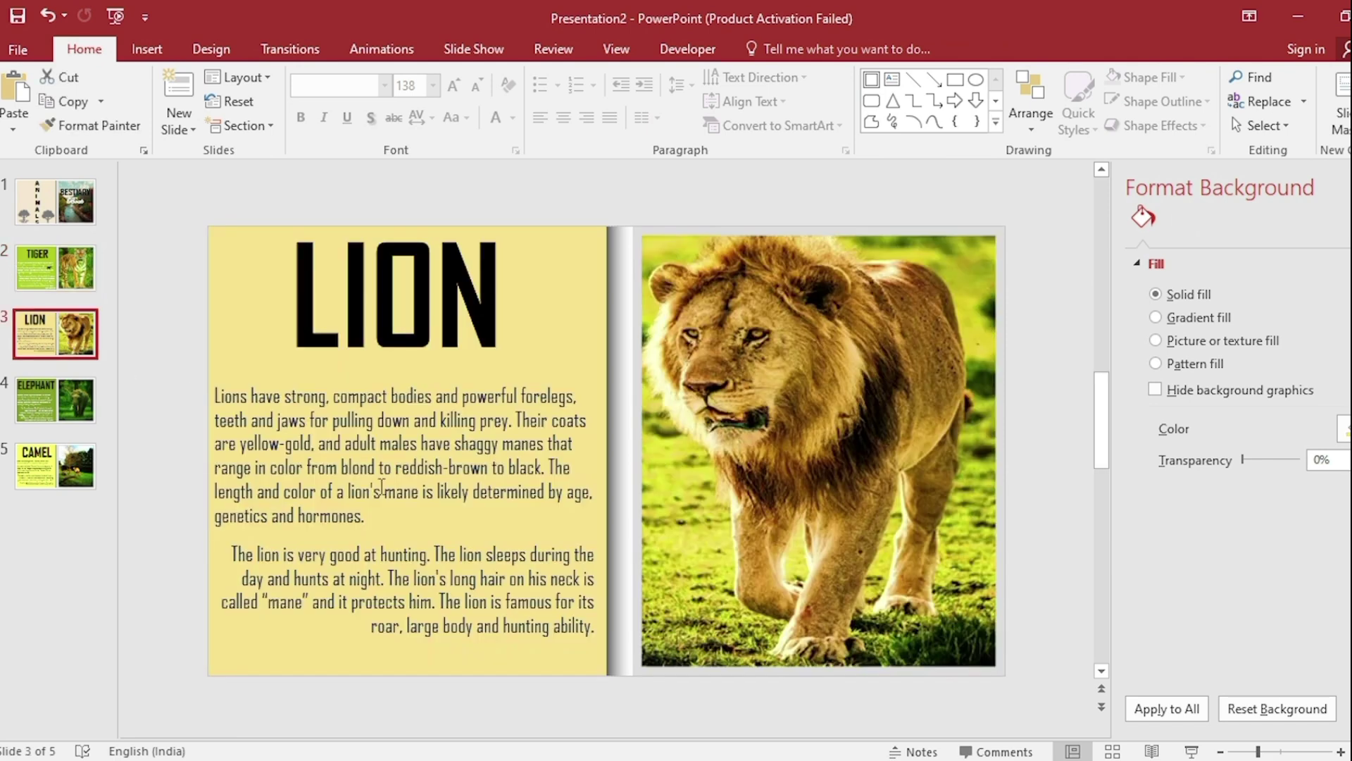
{"action": "key", "text": "ctrl+v"}
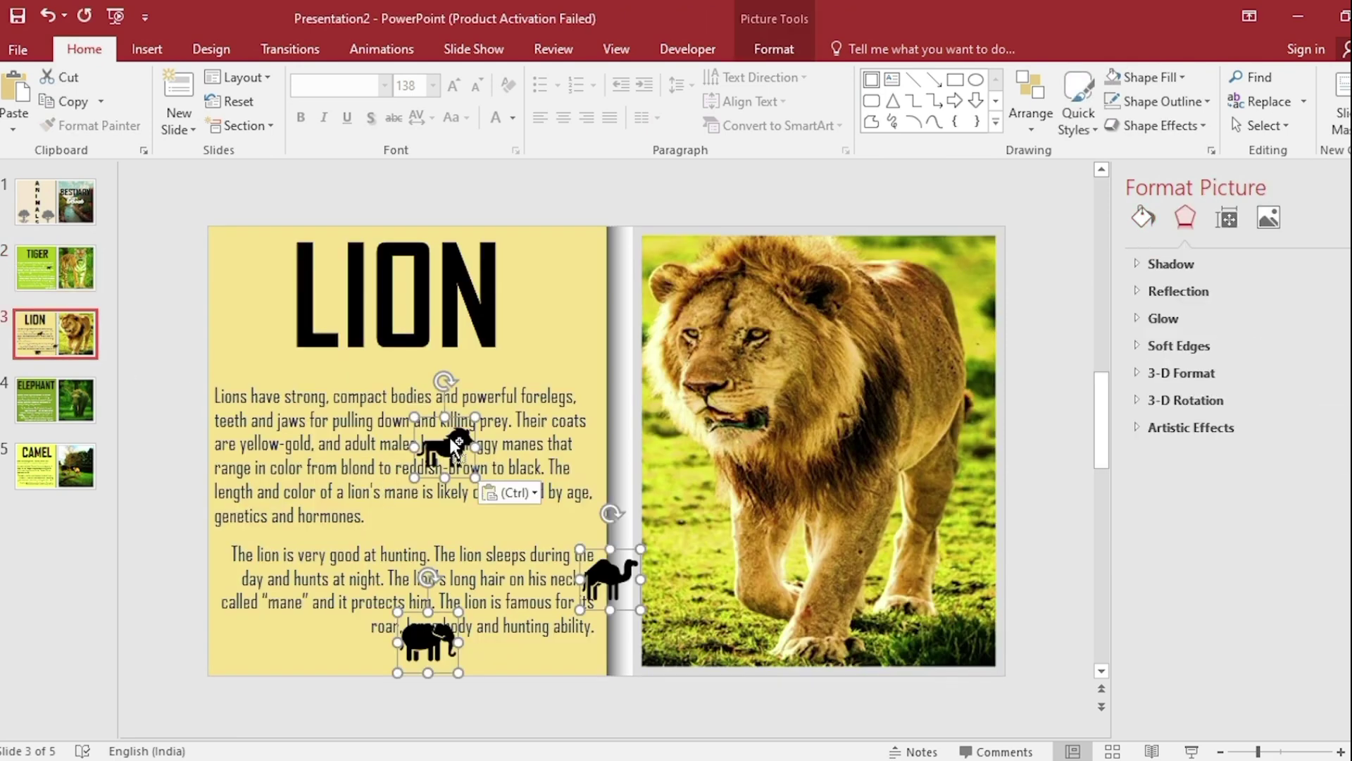
{"action": "left_click", "coordinate": [448, 449], "text": "shift"}
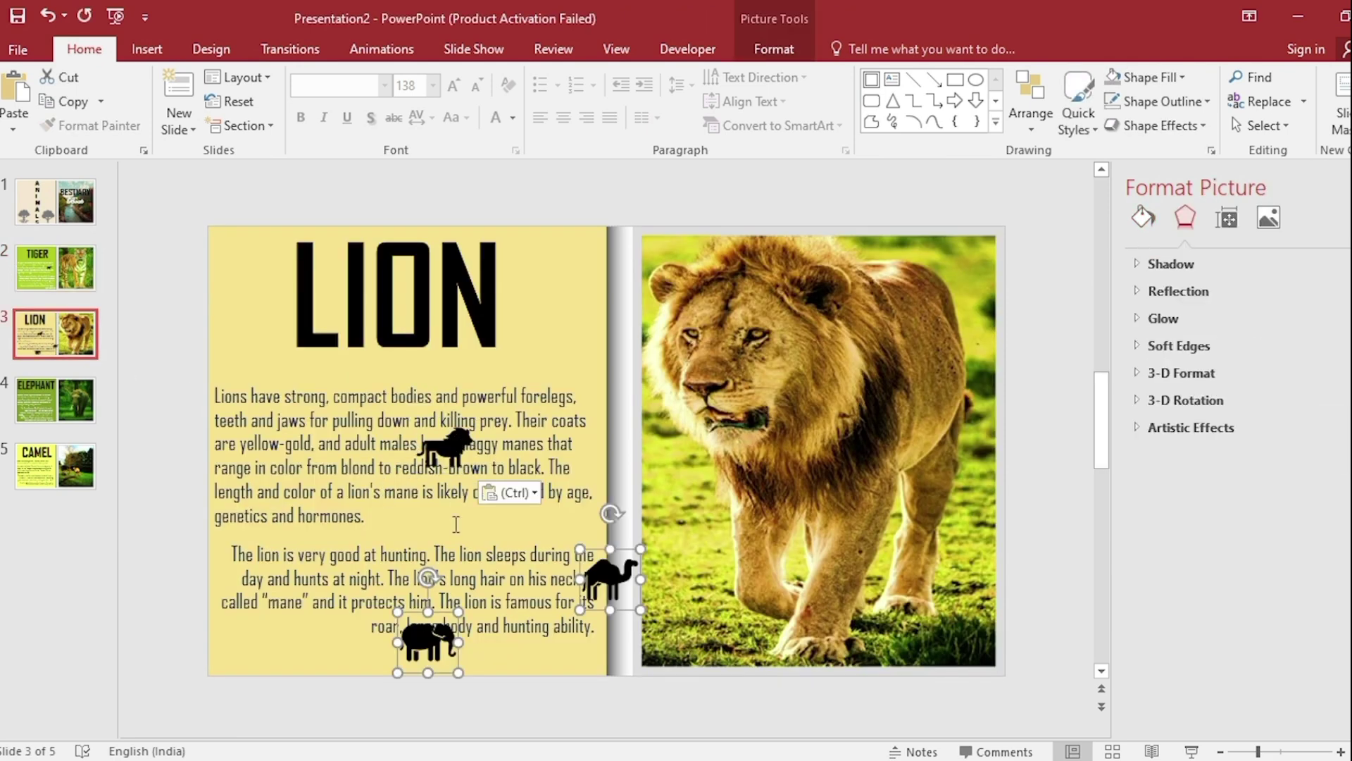
{"action": "key", "text": "Delete"}
- Paste the silhouettes on the elephant slide and delete the camel one
{"action": "left_click", "coordinate": [48, 391]}
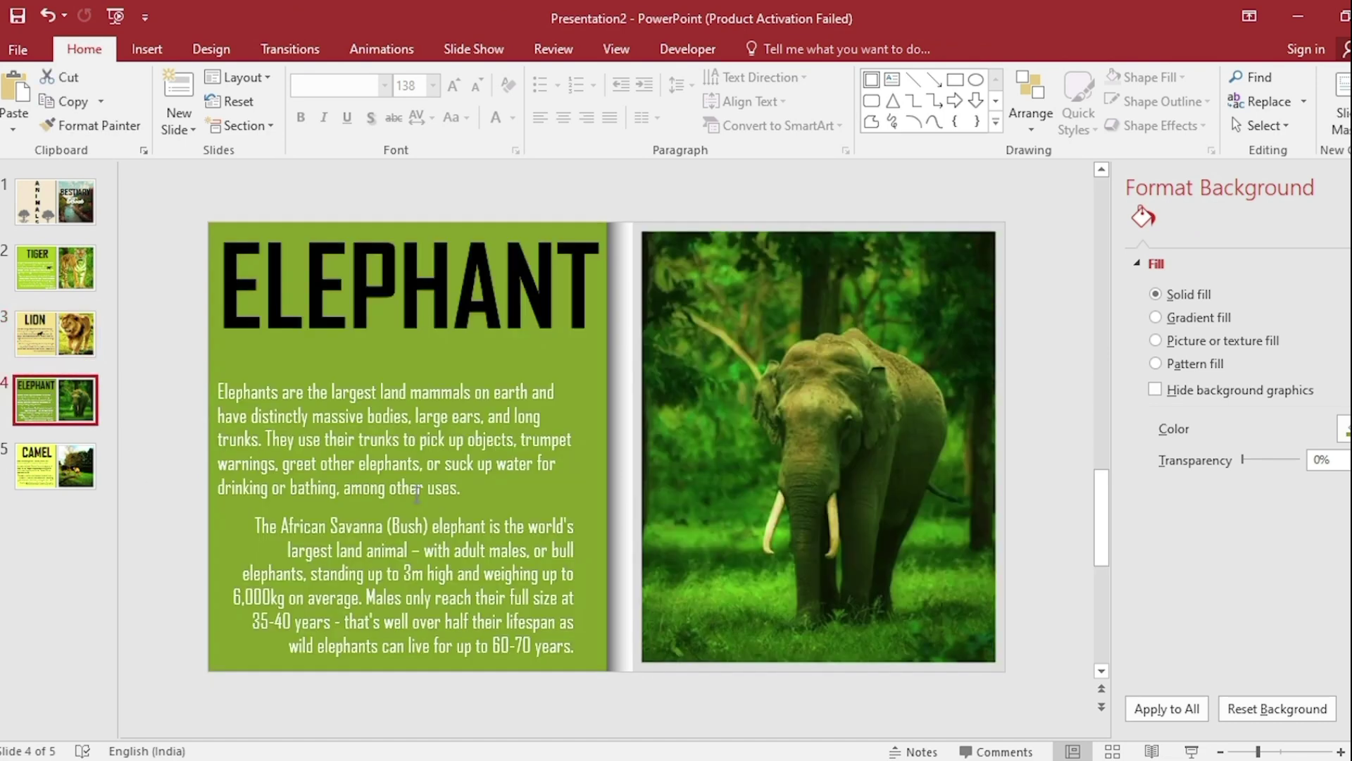
{"action": "key", "text": "ctrl+v"}
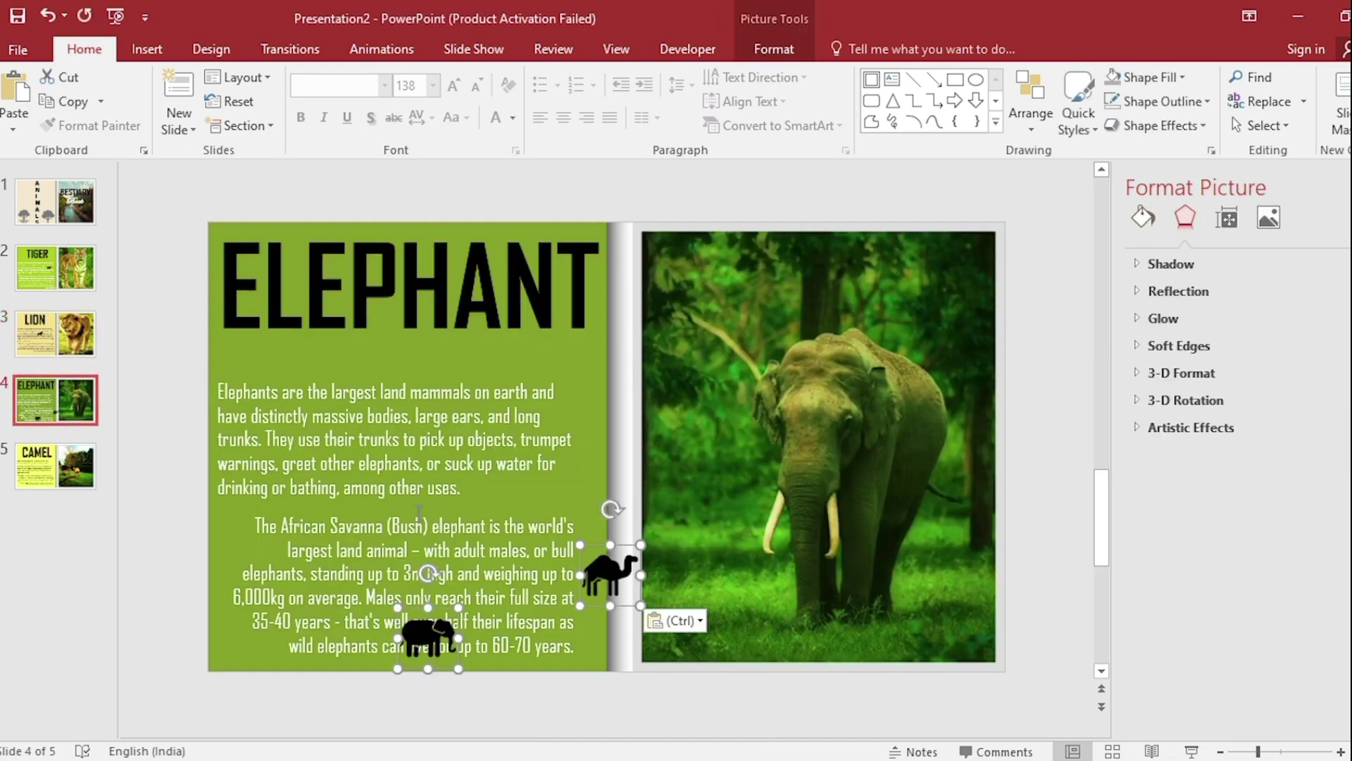
{"action": "left_click_drag", "start_coordinate": [437, 618], "coordinate": [436, 623]}
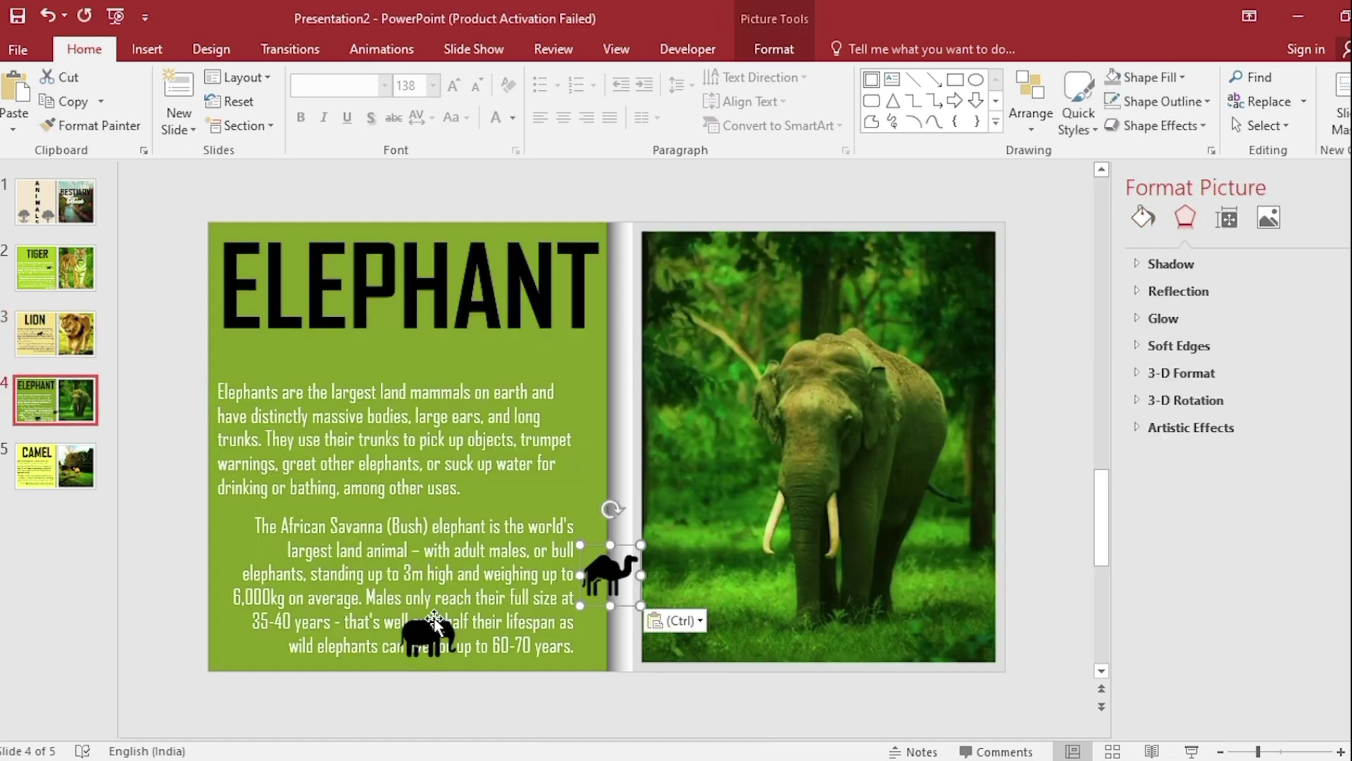
{"action": "key", "text": "Delete"}
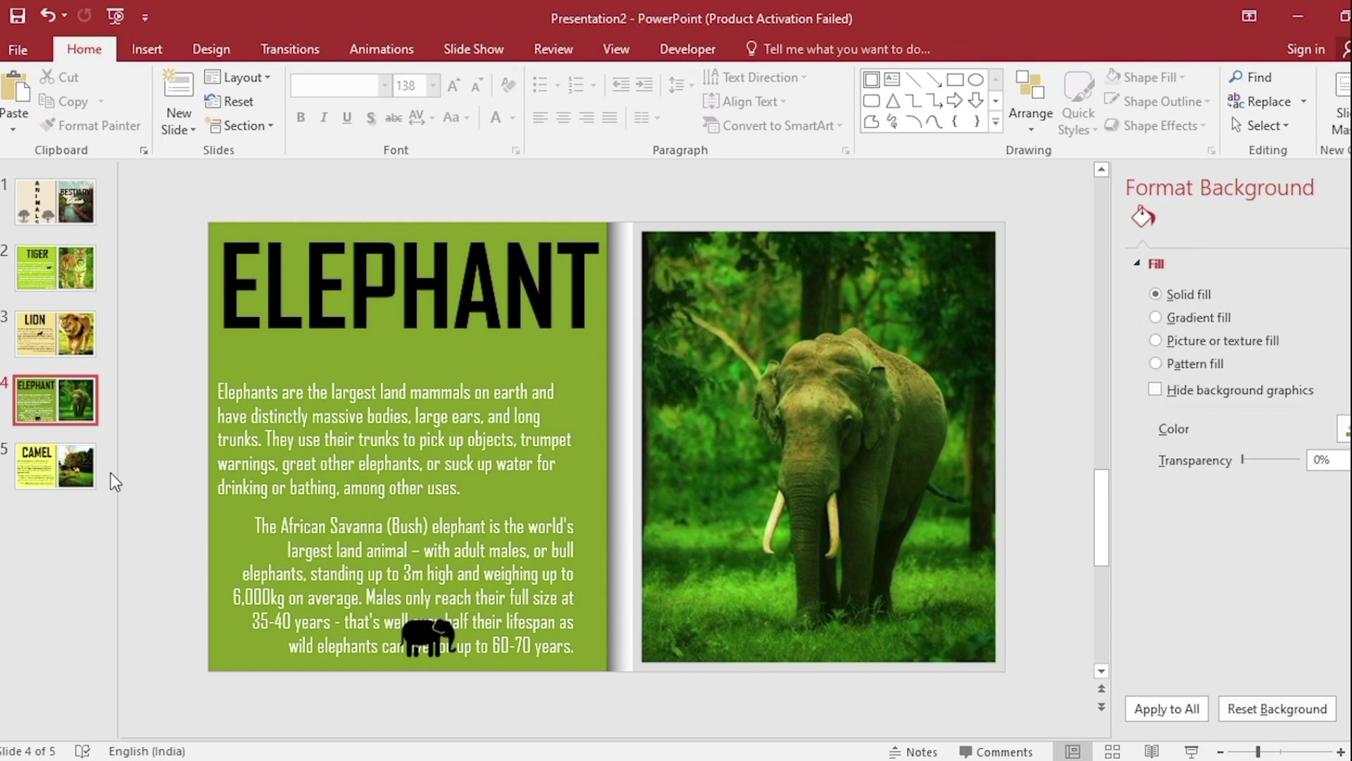
{"action": "left_click", "coordinate": [89, 484]}
- Paste the camel silhouette, enlarge it over the text and send it to the back
{"action": "key", "text": "ctrl+v"}
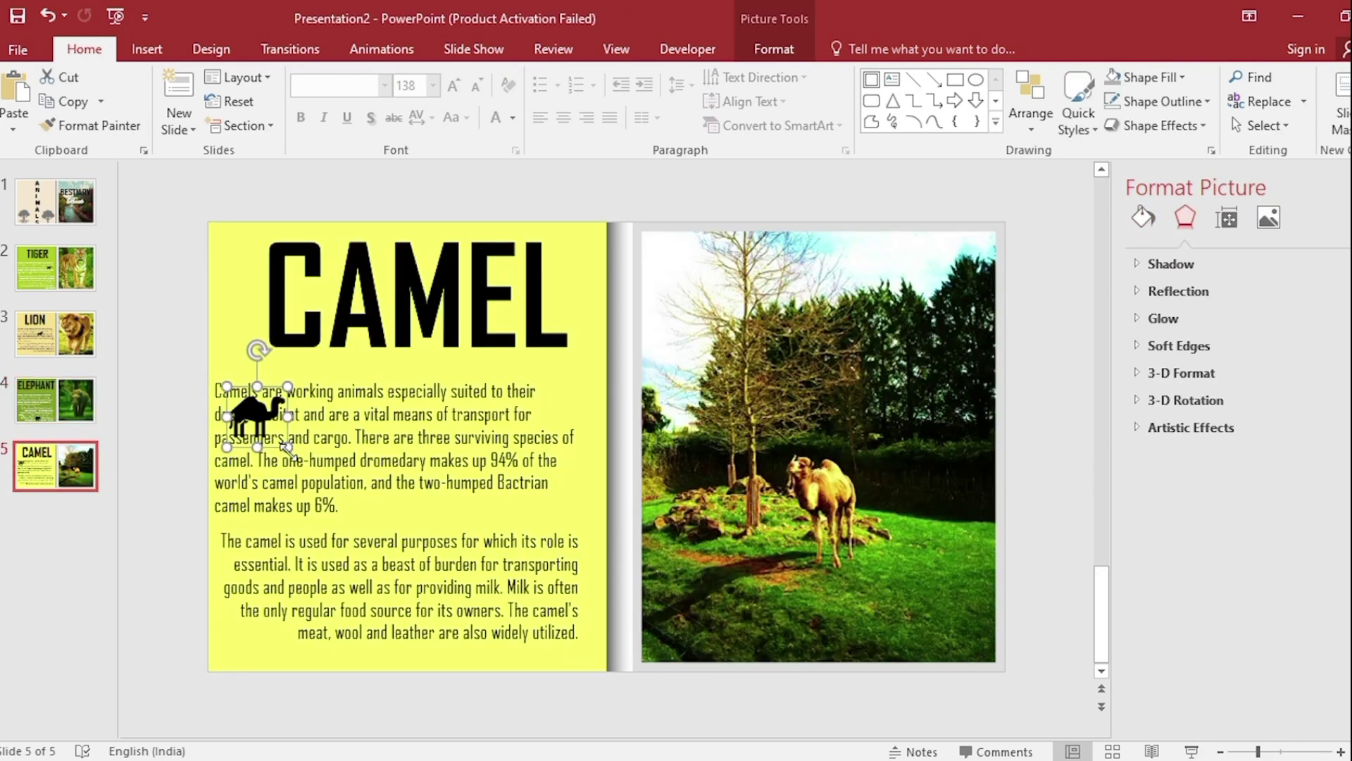
{"action": "left_click_drag", "start_coordinate": [297, 464], "coordinate": [583, 671]}
{"action": "right_click", "coordinate": [422, 493]}
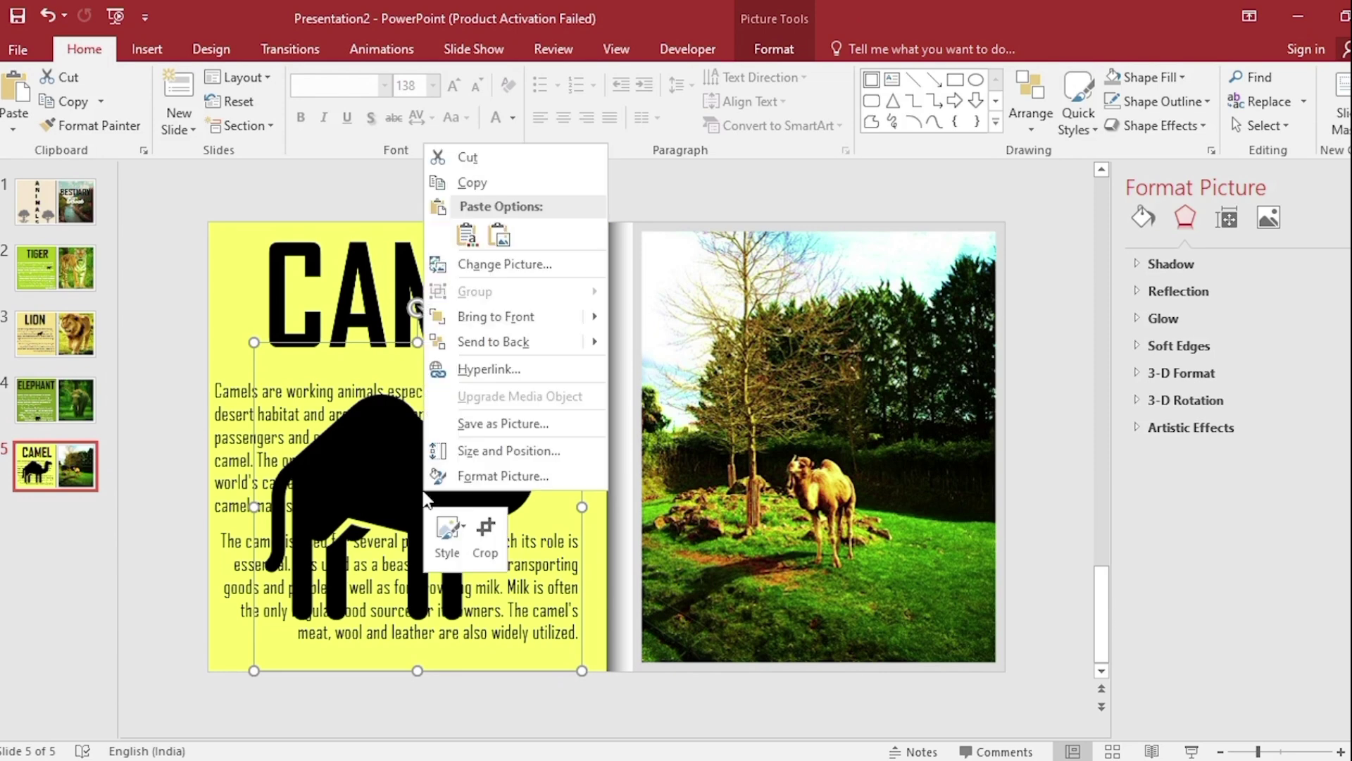
{"action": "mouse_move", "coordinate": [494, 342]}
{"action": "left_click", "coordinate": [644, 342]}
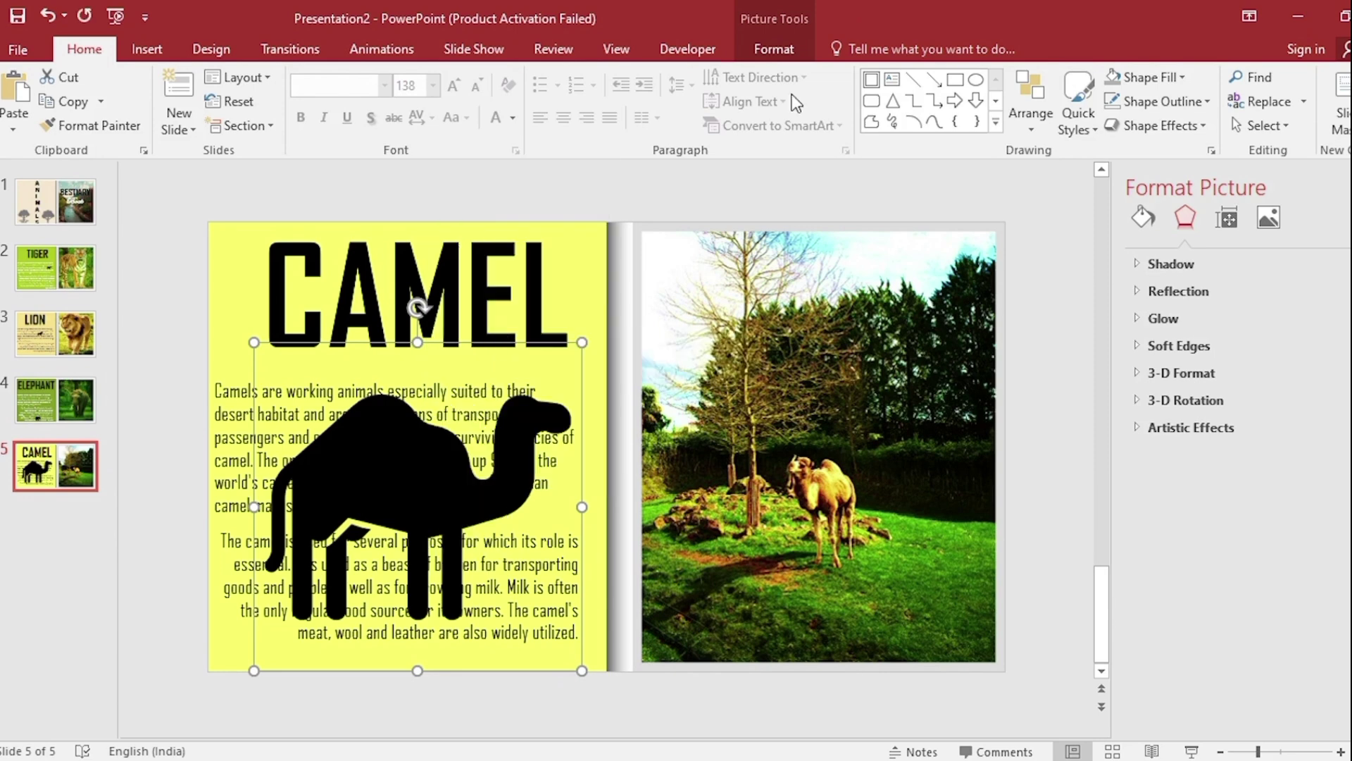
- Recolor the camel to Washout and set Sharpness -100%, Contrast -100%, Brightness 100%
{"action": "left_click", "coordinate": [789, 50]}
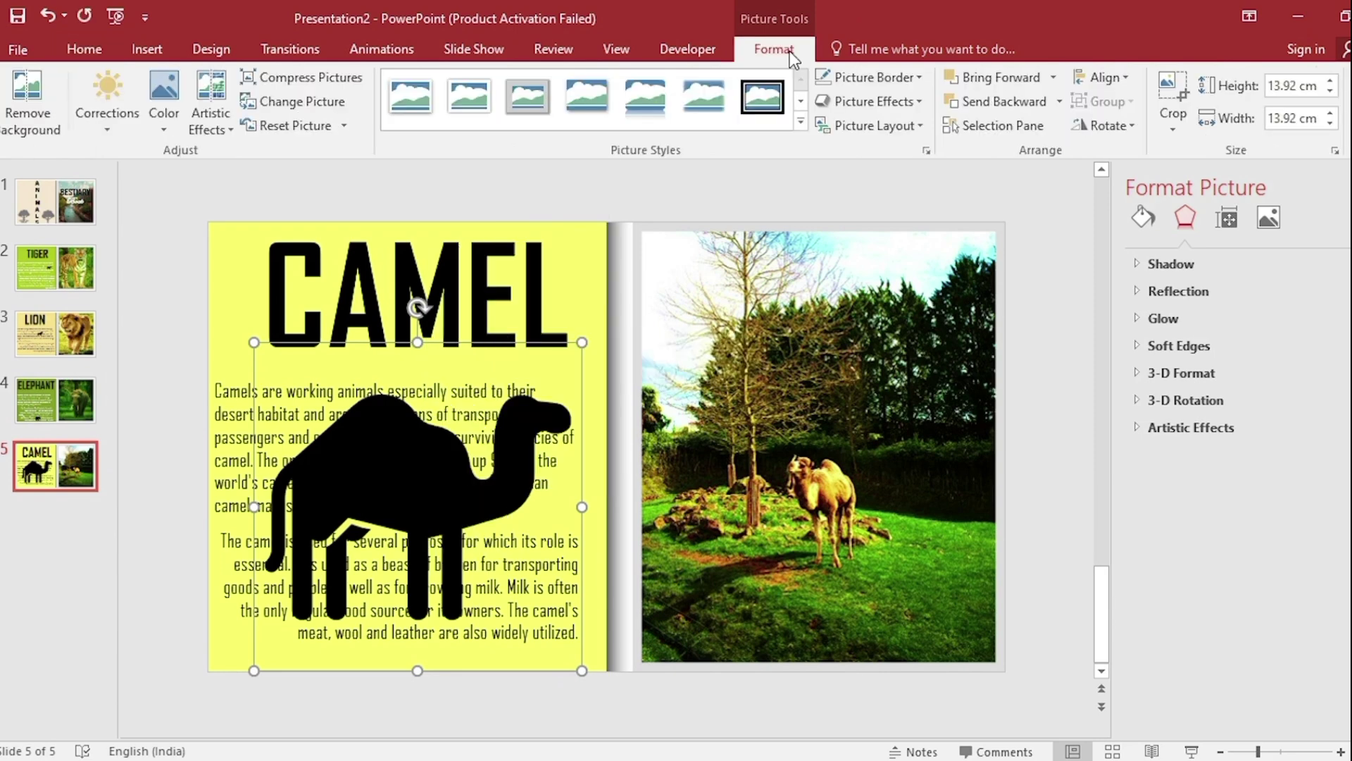
{"action": "left_click", "coordinate": [168, 126]}
{"action": "left_click", "coordinate": [414, 404]}
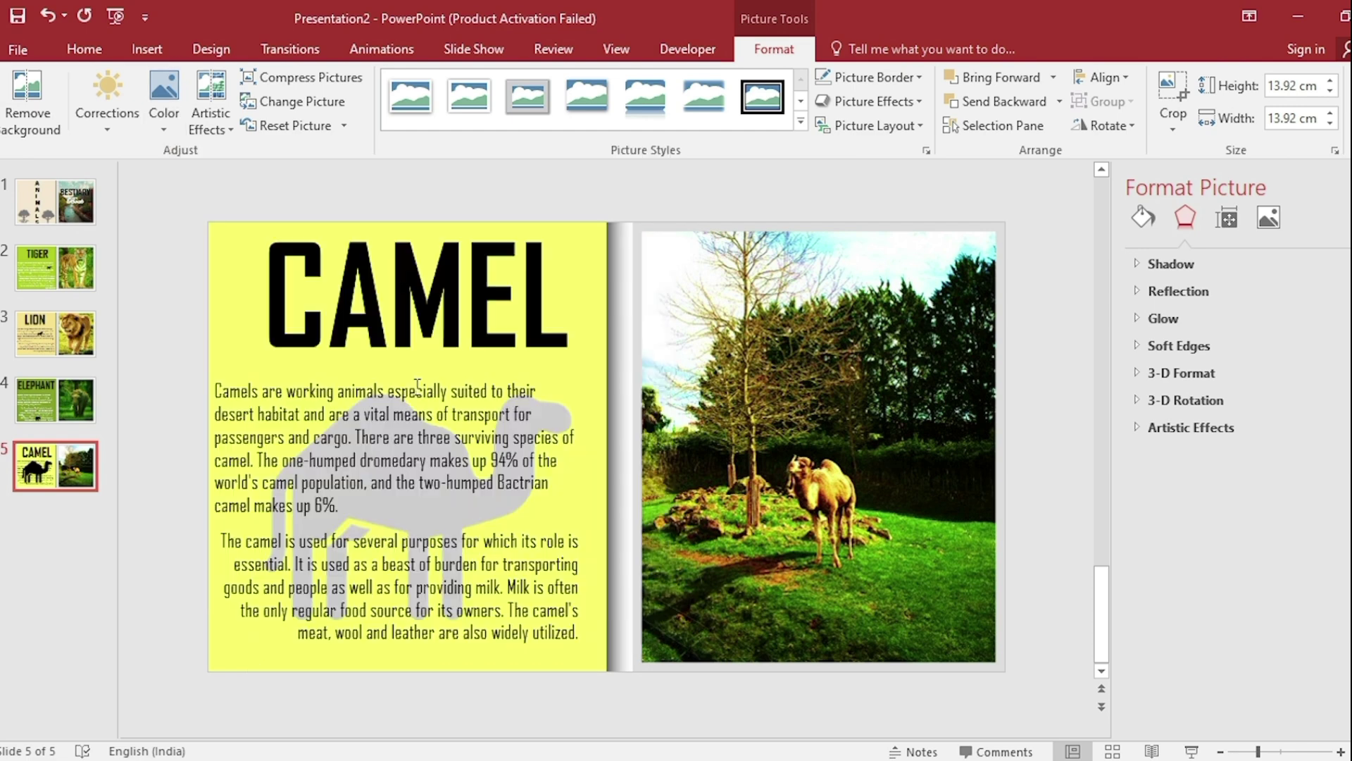
{"action": "left_click", "coordinate": [1269, 218]}
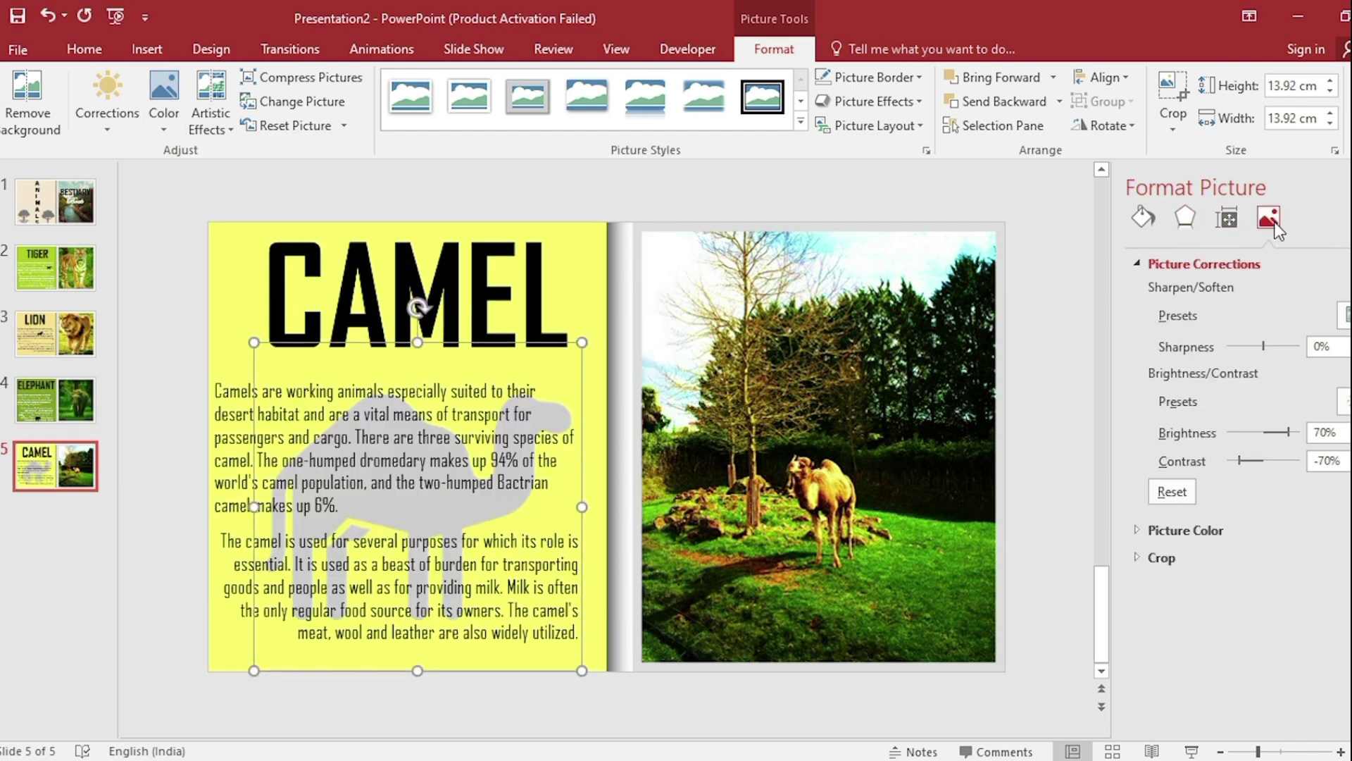
{"action": "left_click_drag", "start_coordinate": [1266, 347], "coordinate": [1192, 347]}
{"action": "left_click_drag", "start_coordinate": [1244, 461], "coordinate": [1200, 467]}
{"action": "left_click_drag", "start_coordinate": [1289, 436], "coordinate": [1317, 431]}
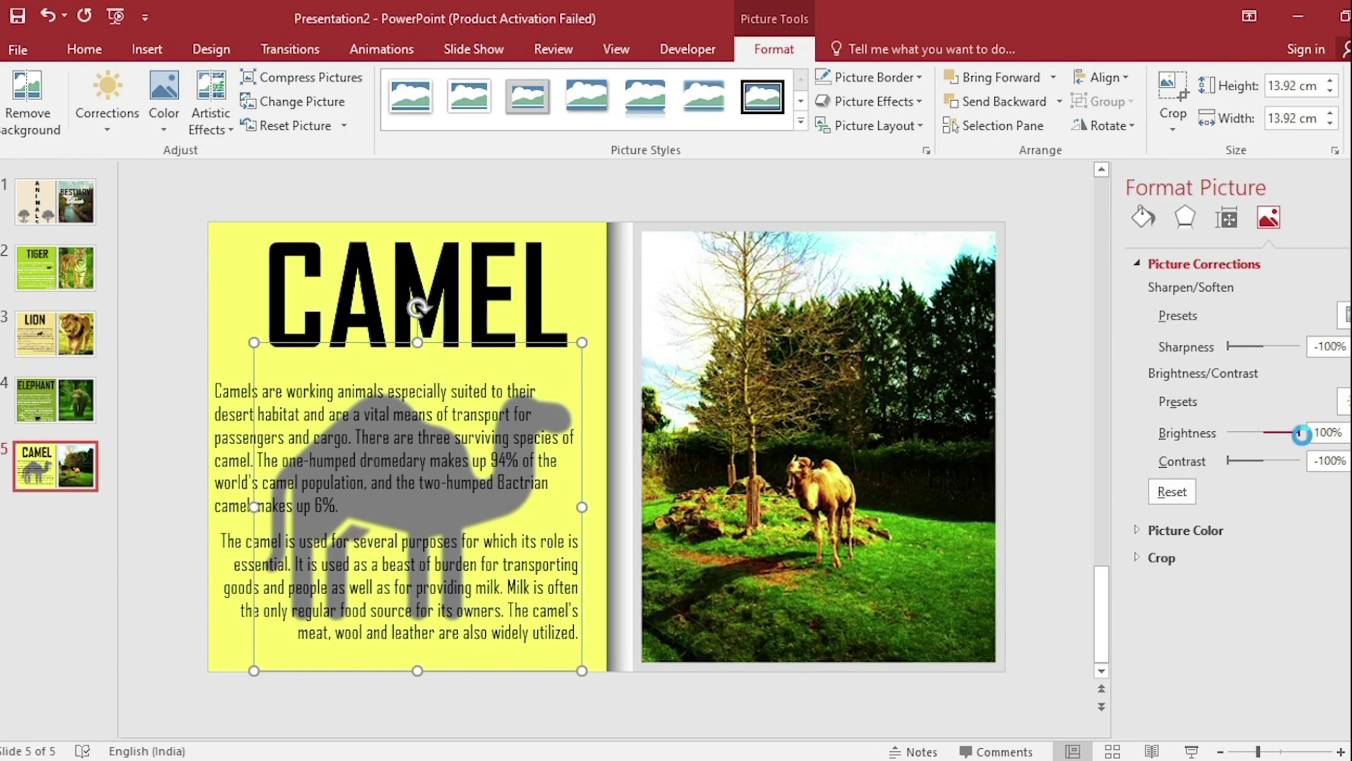
- Enlarge the elephant silhouette up onto the text on the Elephant slide
{"action": "left_click", "coordinate": [57, 407]}
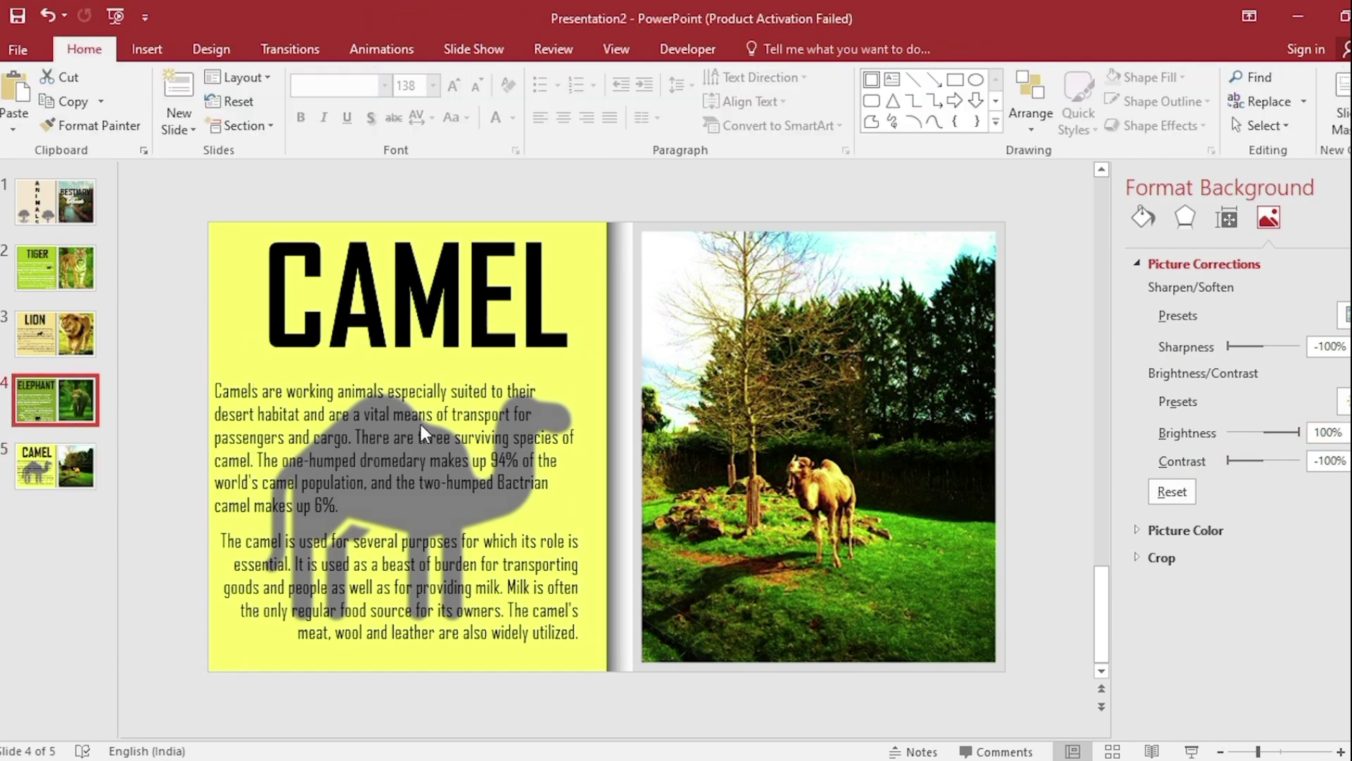
{"action": "mouse_move", "coordinate": [431, 636]}
{"action": "left_mouse_down"}
{"action": "mouse_move", "coordinate": [328, 442]}
{"action": "mouse_move", "coordinate": [514, 685]}
{"action": "left_mouse_up"}
- Send the elephant silhouette to the back and fade it with Sharpness -100% and Brightness 100%
{"action": "right_click", "coordinate": [420, 481]}
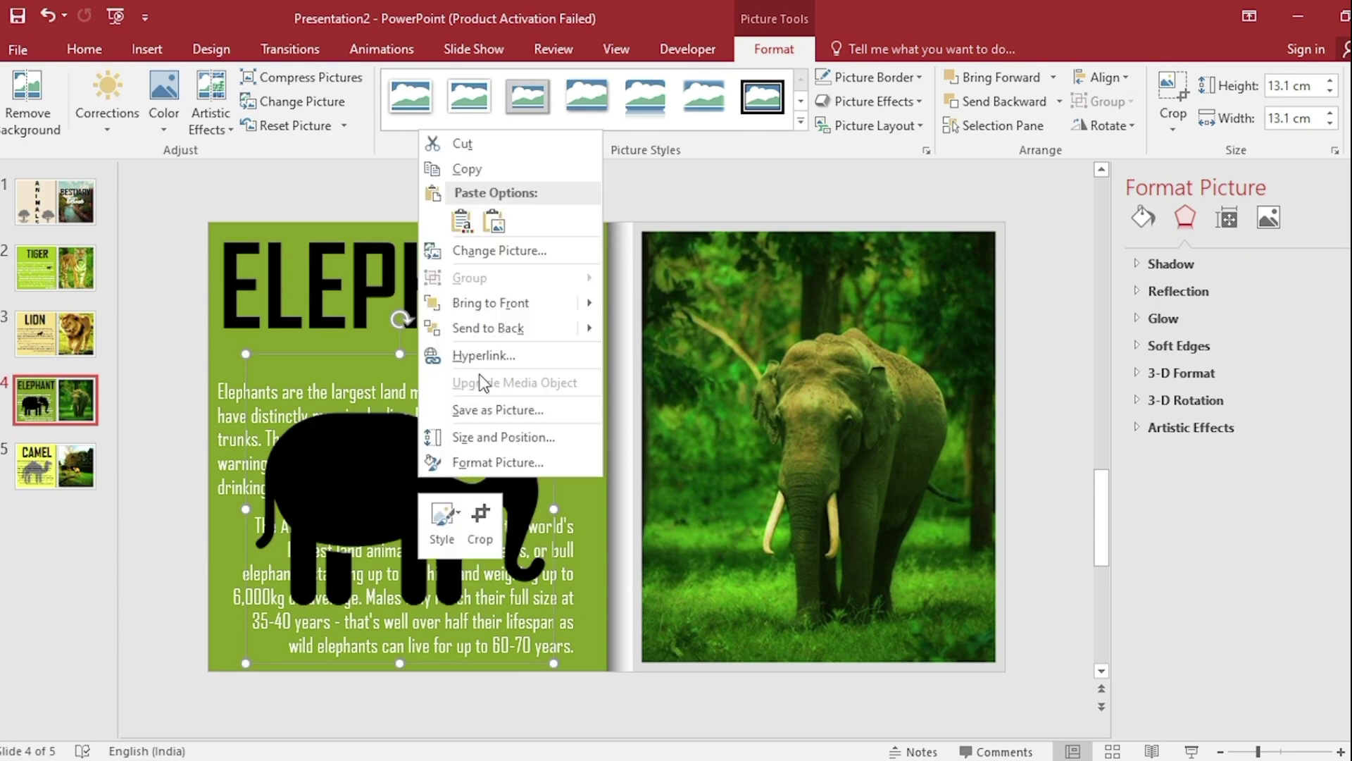
{"action": "left_click", "coordinate": [504, 329]}
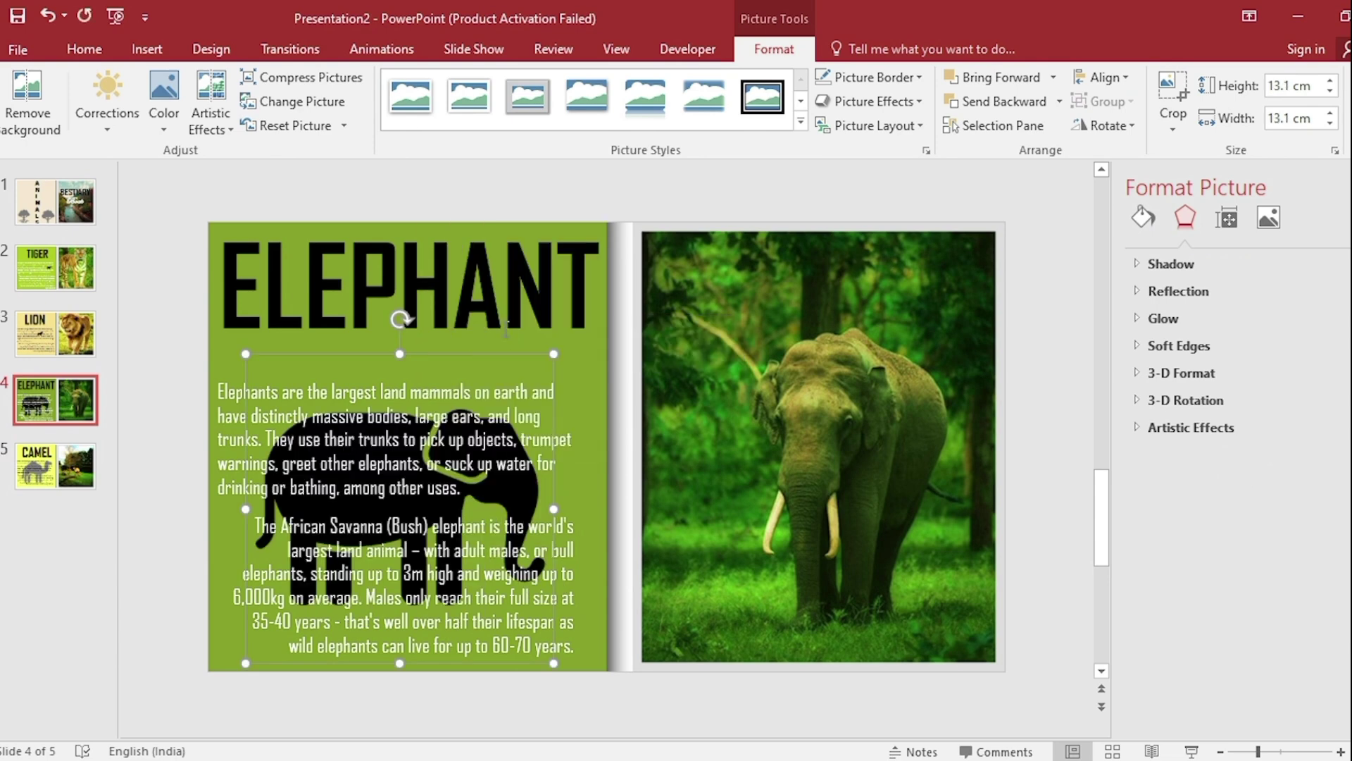
{"action": "left_click", "coordinate": [1269, 220]}
{"action": "left_click_drag", "start_coordinate": [1263, 347], "coordinate": [1177, 353]}
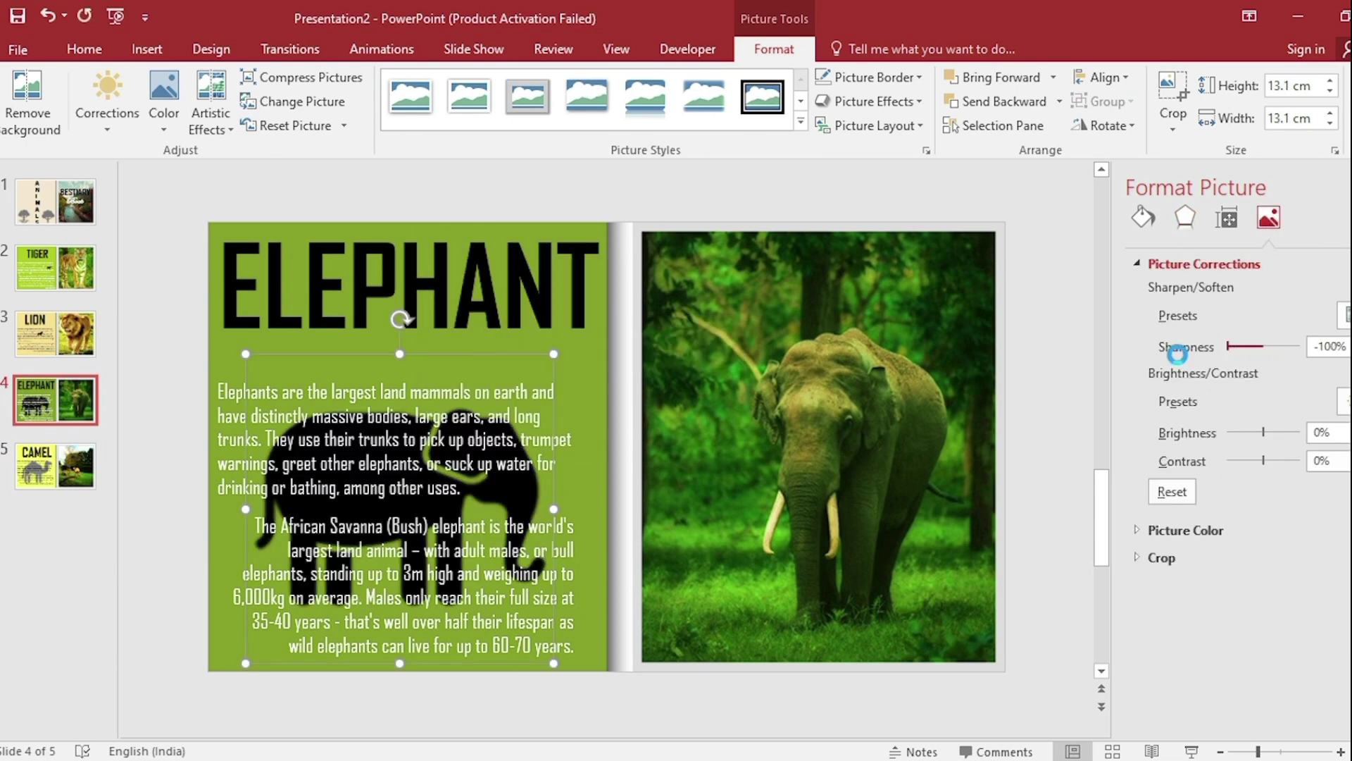
{"action": "mouse_move", "coordinate": [1263, 432]}
{"action": "left_mouse_down"}
{"action": "mouse_move", "coordinate": [1301, 432]}
{"action": "mouse_move", "coordinate": [1172, 483]}
{"action": "left_mouse_up"}
- Enlarge the lion silhouette over the text, send it back and fade it to soft grey
{"action": "left_click", "coordinate": [61, 343]}
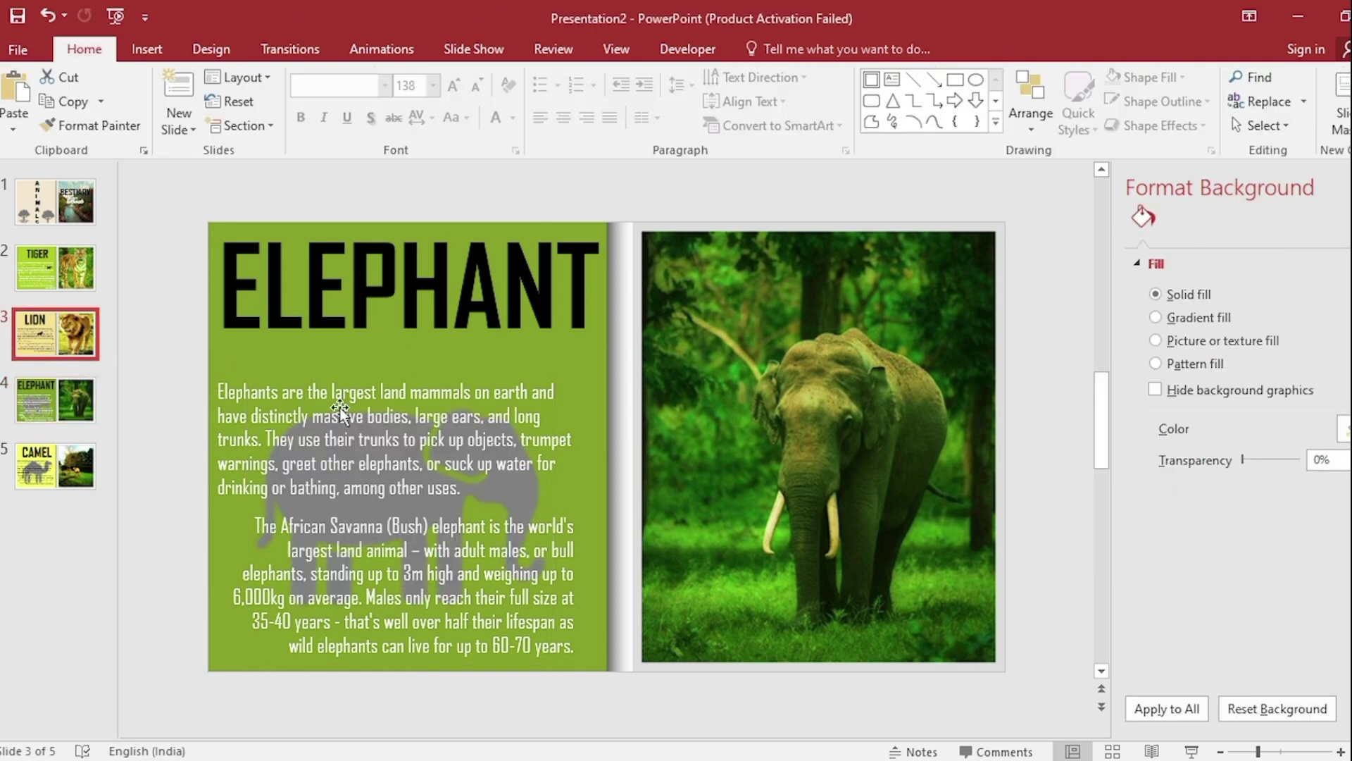
{"action": "mouse_move", "coordinate": [453, 449]}
{"action": "left_mouse_down"}
{"action": "mouse_move", "coordinate": [465, 612]}
{"action": "mouse_move", "coordinate": [545, 672]}
{"action": "left_mouse_up"}
{"action": "right_click", "coordinate": [423, 496]}
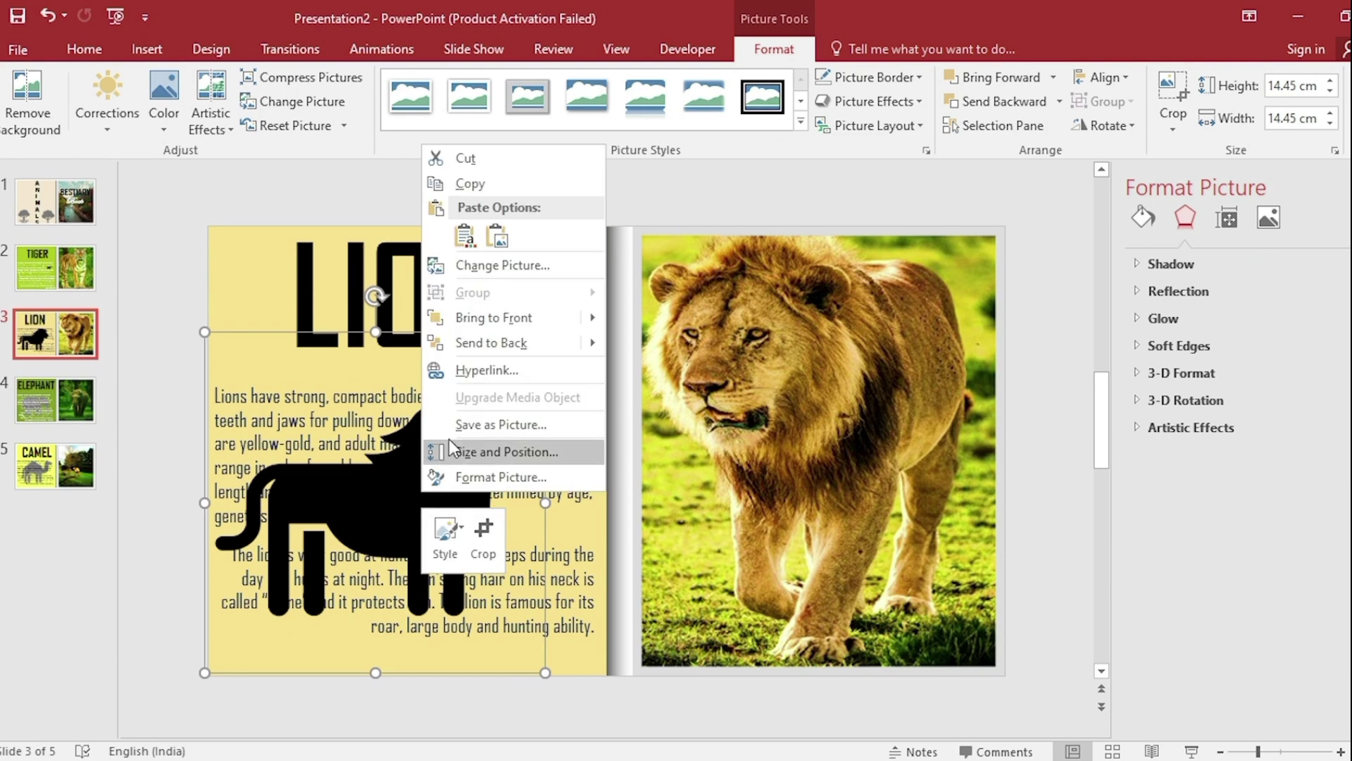
{"action": "left_click", "coordinate": [512, 347]}
{"action": "left_click", "coordinate": [1266, 222]}
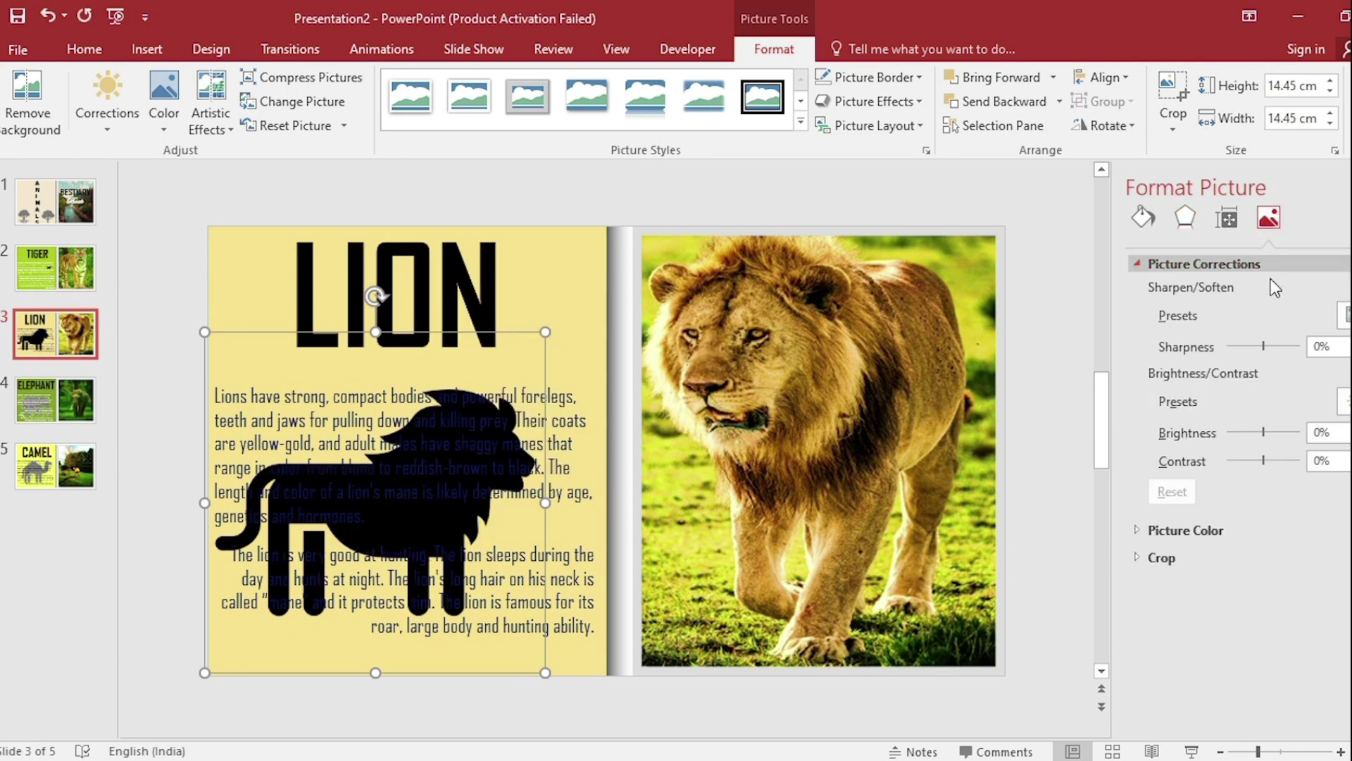
{"action": "left_click_drag", "start_coordinate": [1264, 347], "coordinate": [1228, 347]}
{"action": "mouse_move", "coordinate": [1269, 432]}
{"action": "left_mouse_down"}
{"action": "mouse_move", "coordinate": [1301, 431]}
{"action": "mouse_move", "coordinate": [1180, 472]}
{"action": "left_mouse_up"}
- Enlarge the tiger silhouette over the text, send it back and fade it to soft grey
{"action": "left_click", "coordinate": [72, 274]}
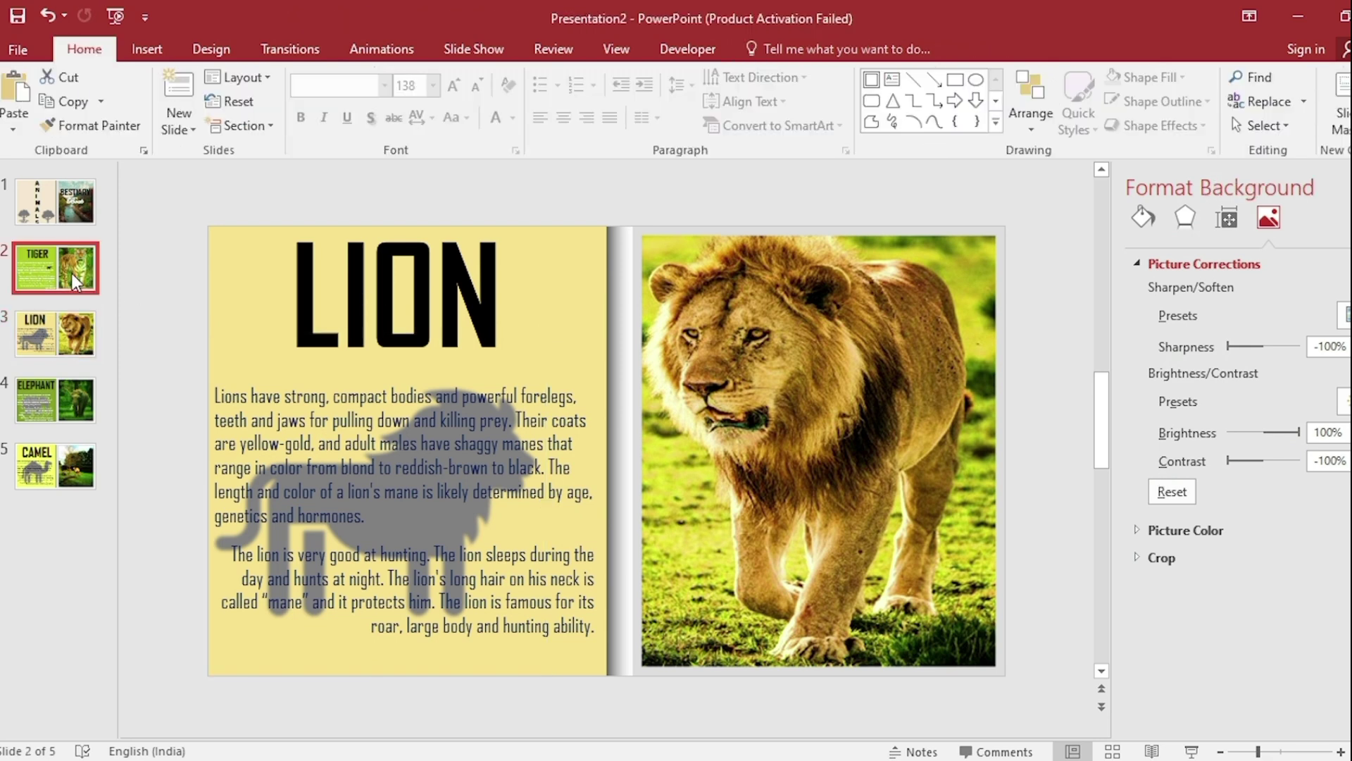
{"action": "left_click", "coordinate": [542, 453]}
{"action": "mouse_move", "coordinate": [542, 452]}
{"action": "left_mouse_down"}
{"action": "mouse_move", "coordinate": [256, 405]}
{"action": "mouse_move", "coordinate": [592, 678]}
{"action": "left_mouse_up"}
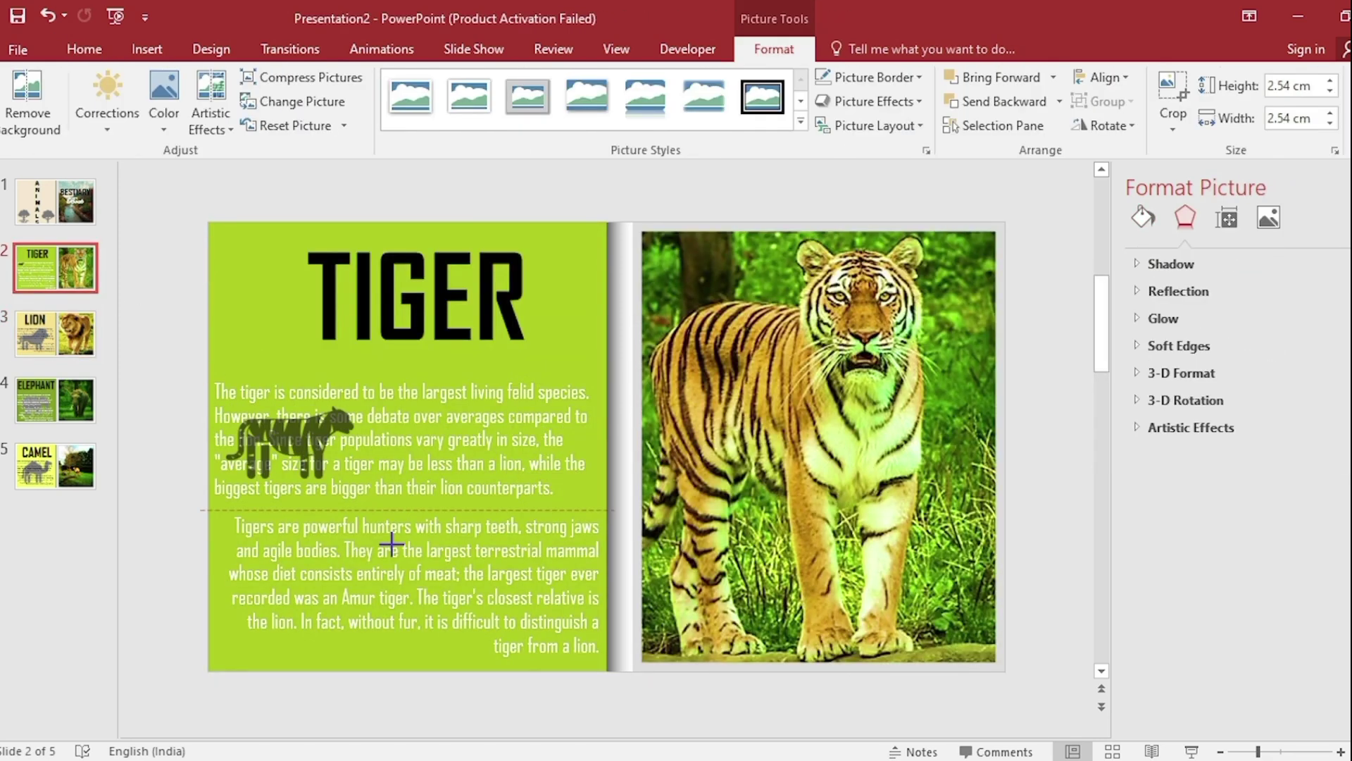
{"action": "right_click", "coordinate": [438, 448]}
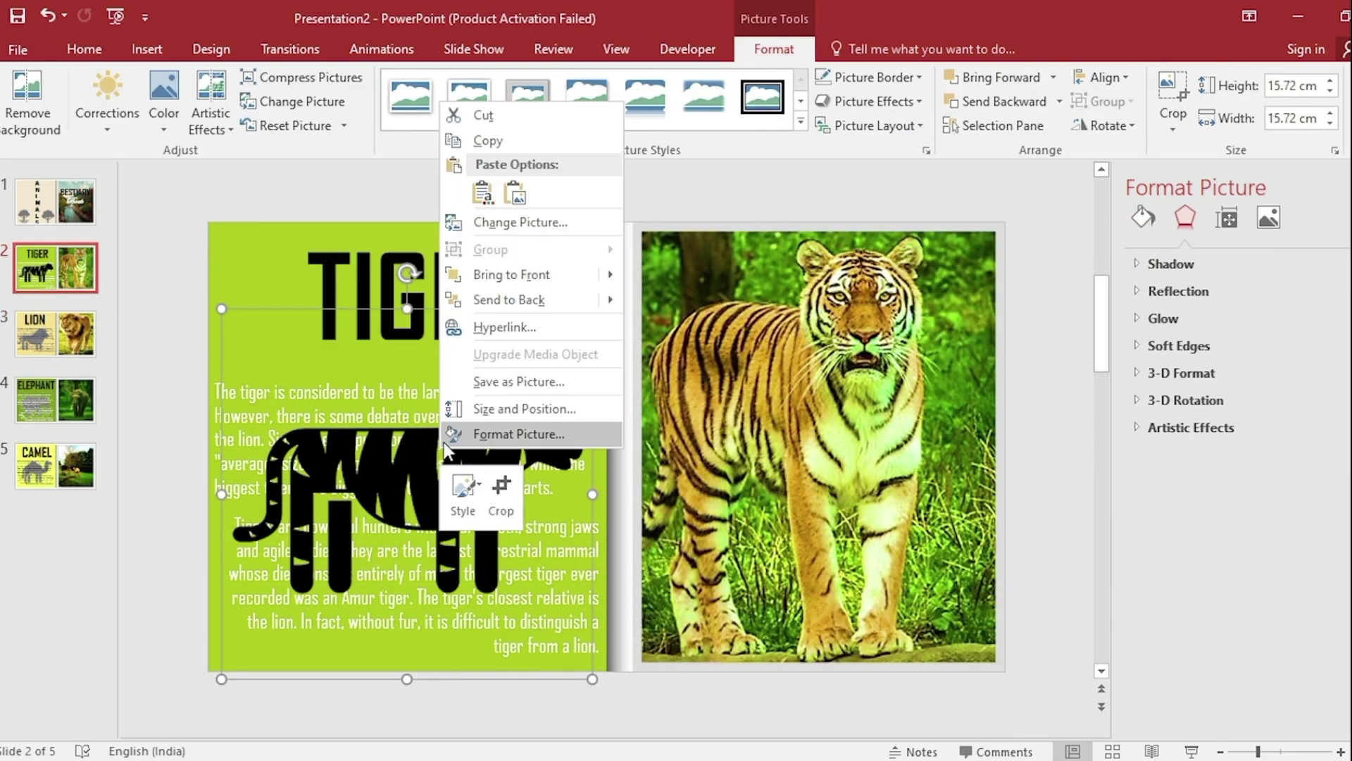
{"action": "left_click", "coordinate": [533, 301]}
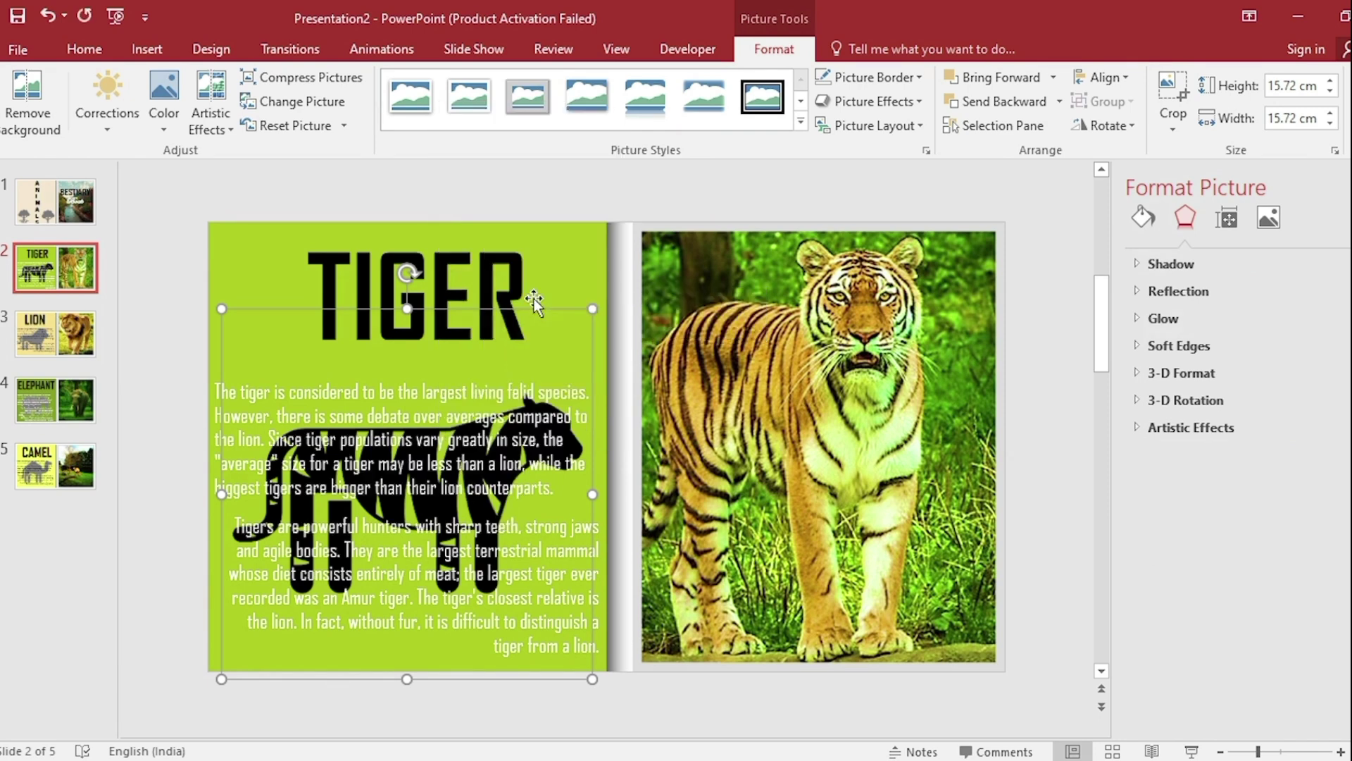
{"action": "left_click", "coordinate": [1268, 218]}
{"action": "left_click_drag", "start_coordinate": [1264, 346], "coordinate": [1215, 347]}
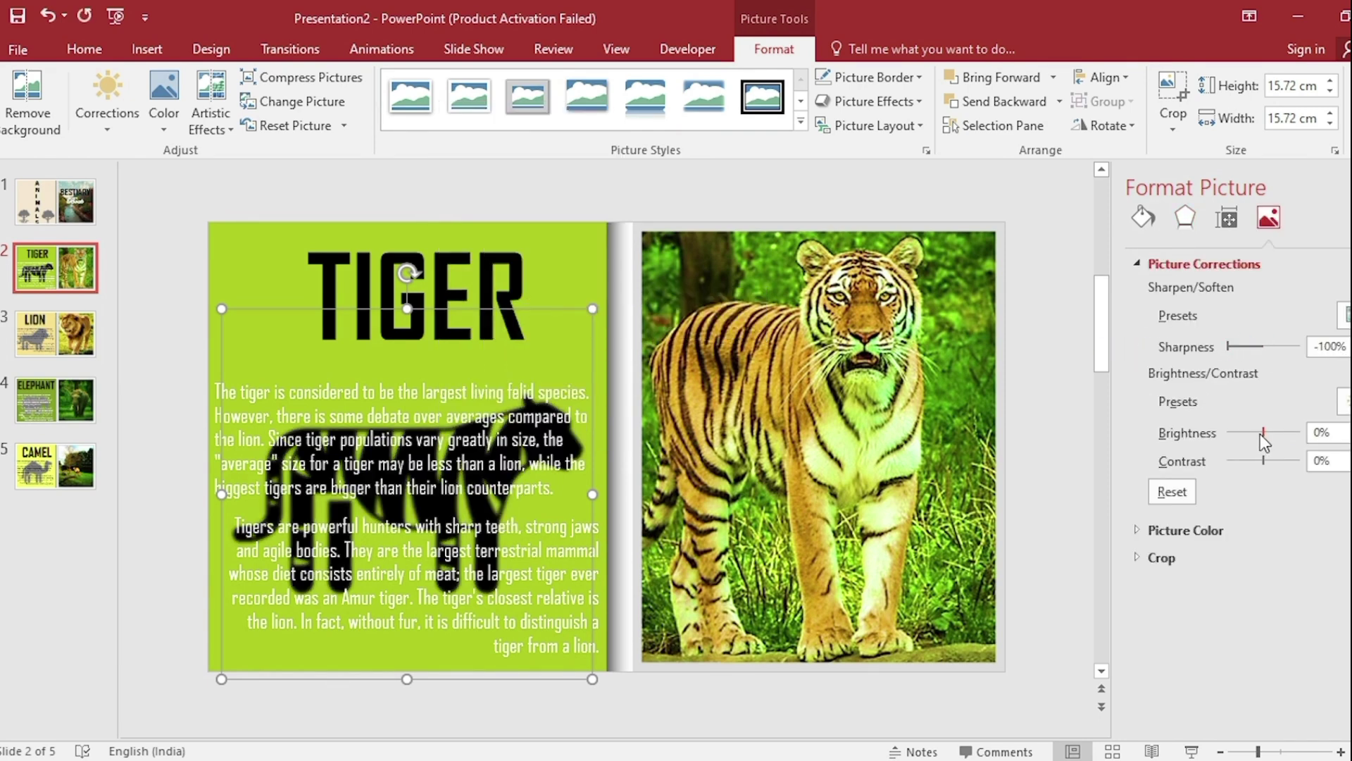
{"action": "mouse_move", "coordinate": [1263, 442]}
{"action": "left_mouse_down"}
{"action": "mouse_move", "coordinate": [1300, 433]}
{"action": "mouse_move", "coordinate": [1039, 474]}
{"action": "left_mouse_up"}
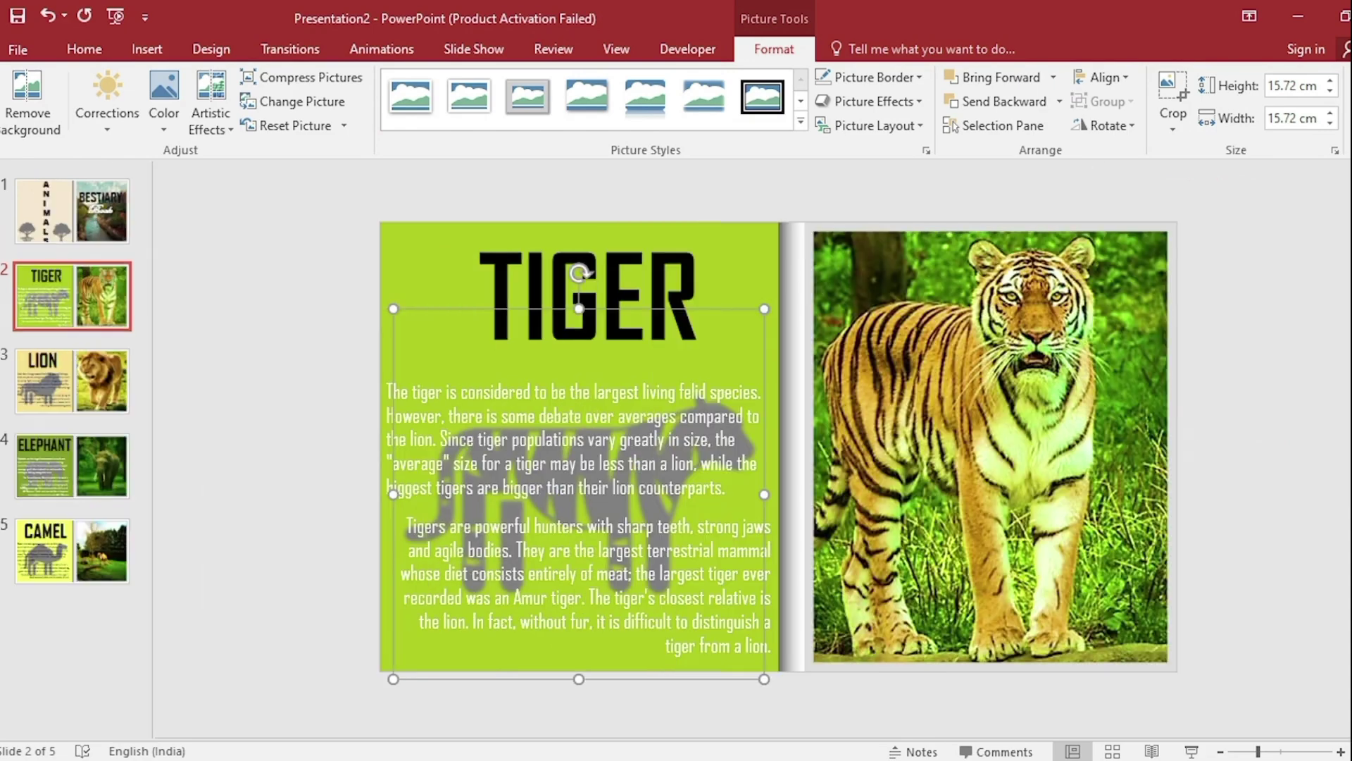
- Select slides 2–5 together and apply the Page Curl transition to them
{"action": "left_click", "coordinate": [76, 278]}
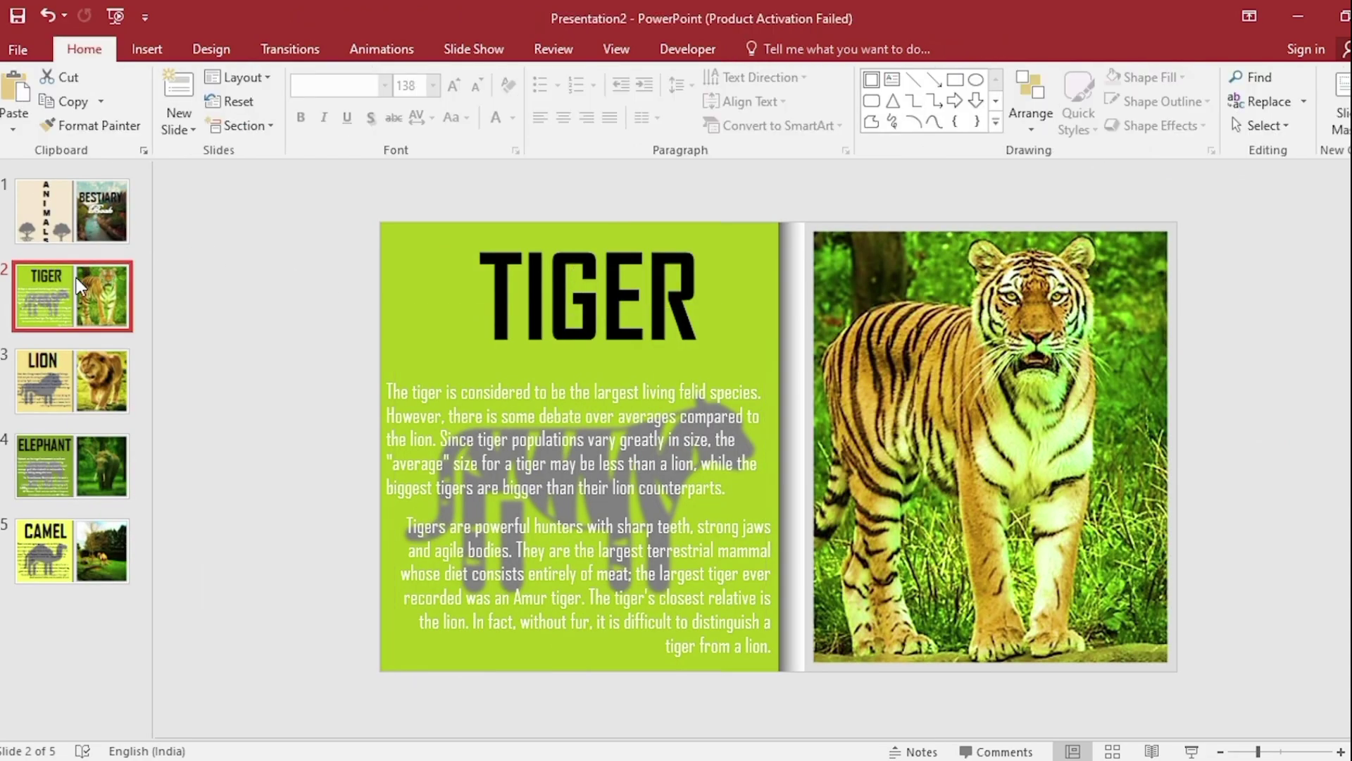
{"action": "left_click", "coordinate": [77, 380], "text": "shift"}
{"action": "left_click", "coordinate": [90, 464], "text": "ctrl"}
{"action": "left_click", "coordinate": [84, 557], "text": "ctrl"}
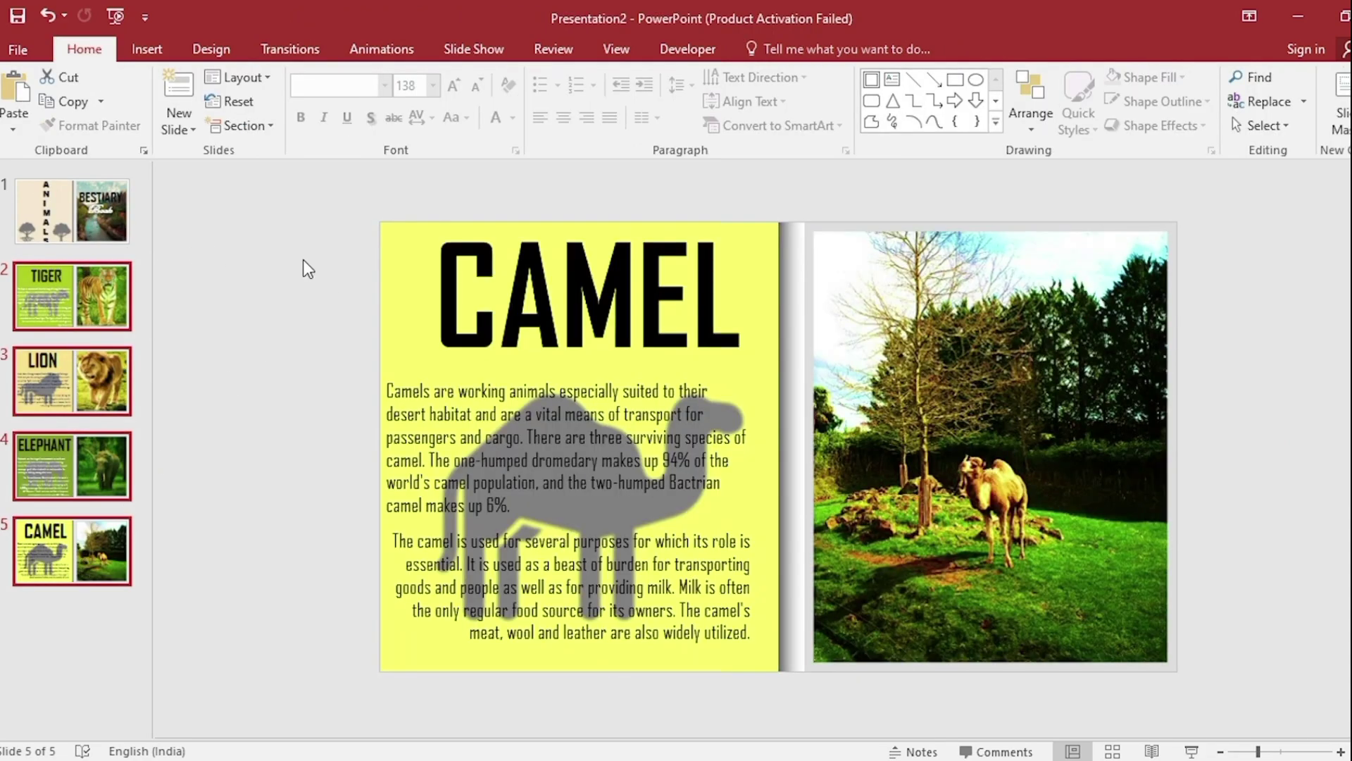
{"action": "left_click", "coordinate": [290, 49]}
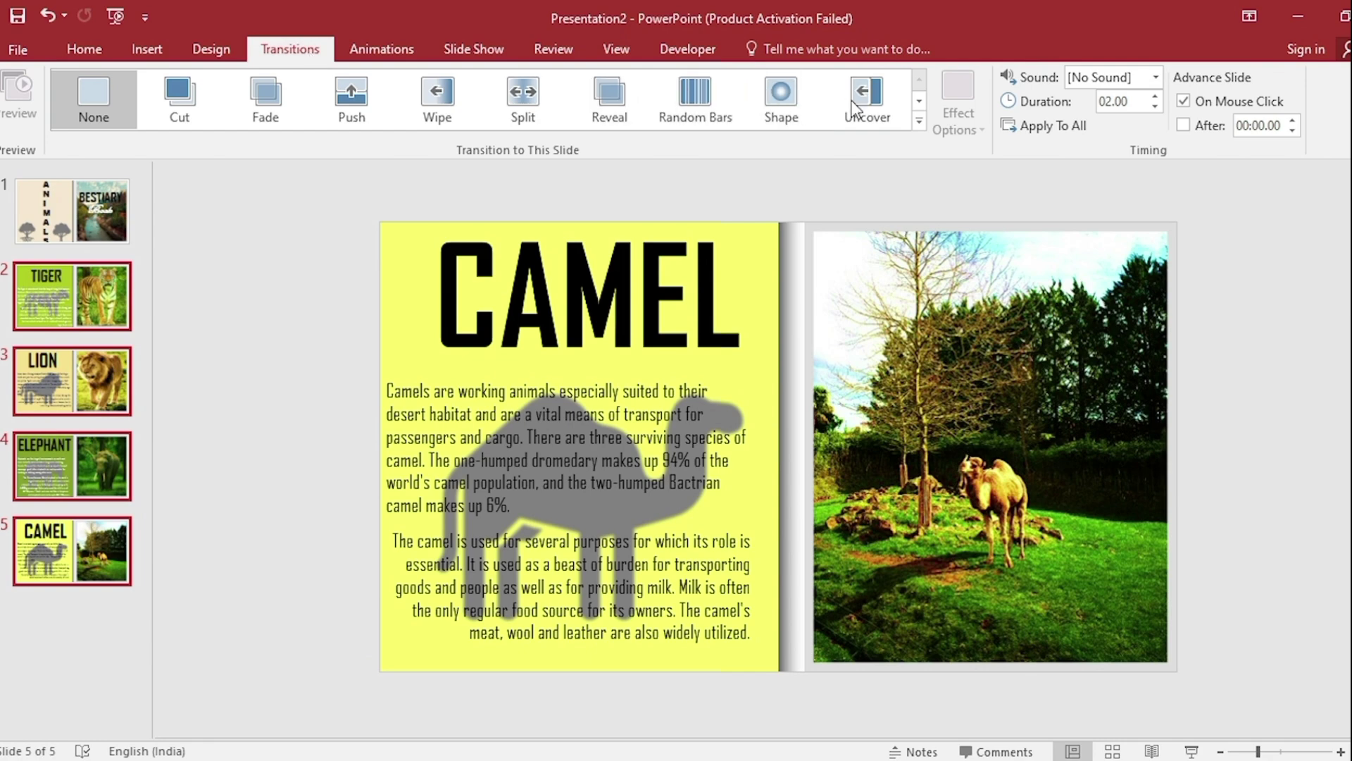
{"action": "left_click", "coordinate": [915, 122]}
{"action": "left_click", "coordinate": [775, 259]}
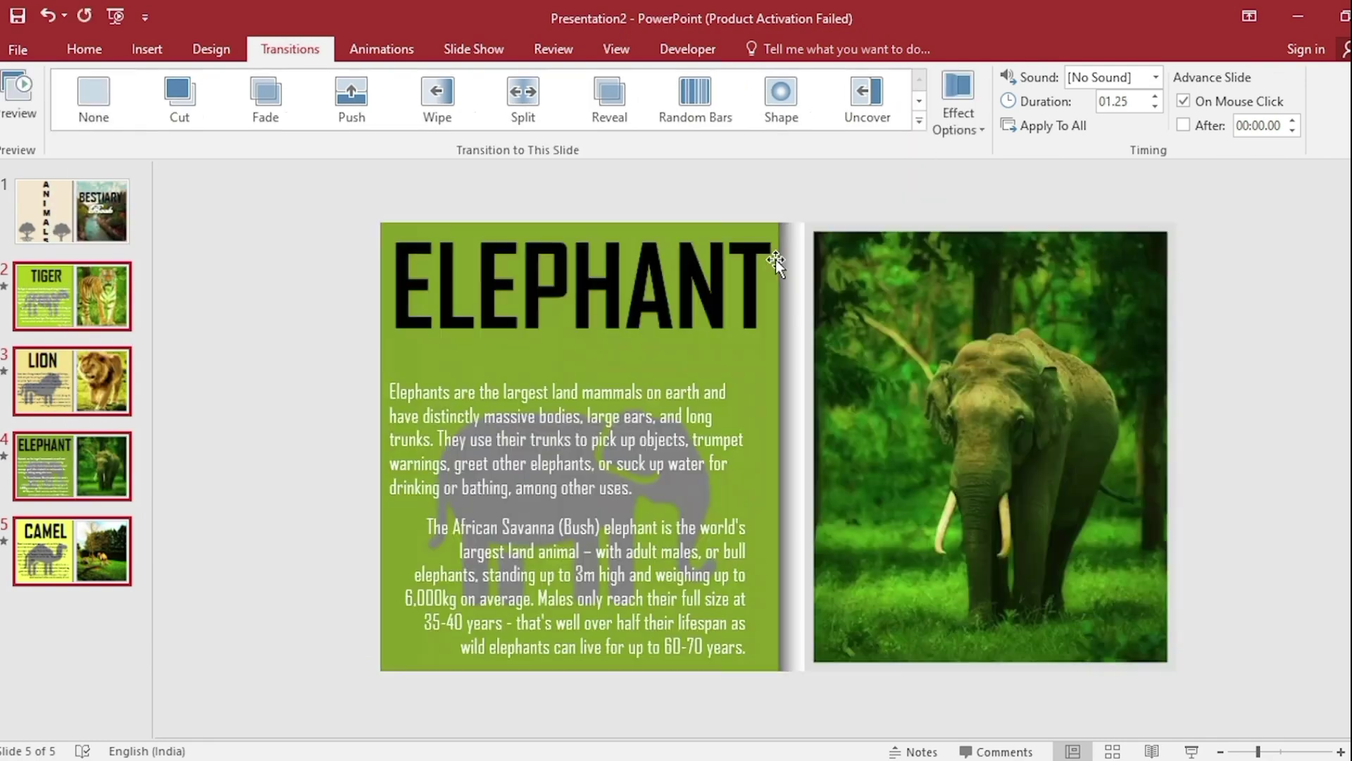